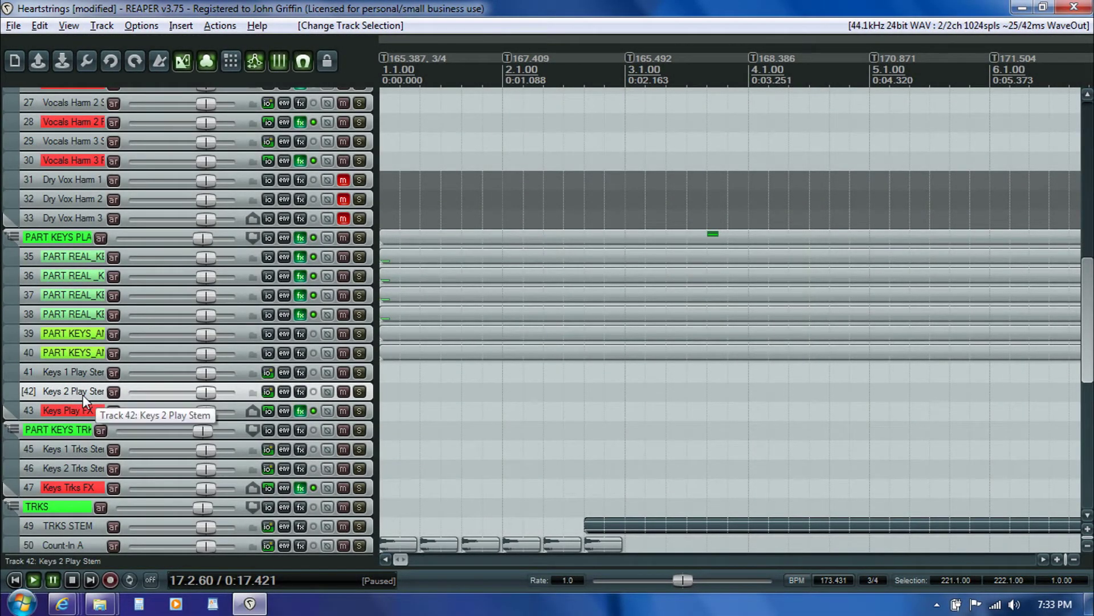
Step: Add a track below Keys 2 Play Stem and name it Keys 3 Play Stem
{"action": "key", "text": "ctrl+t"}
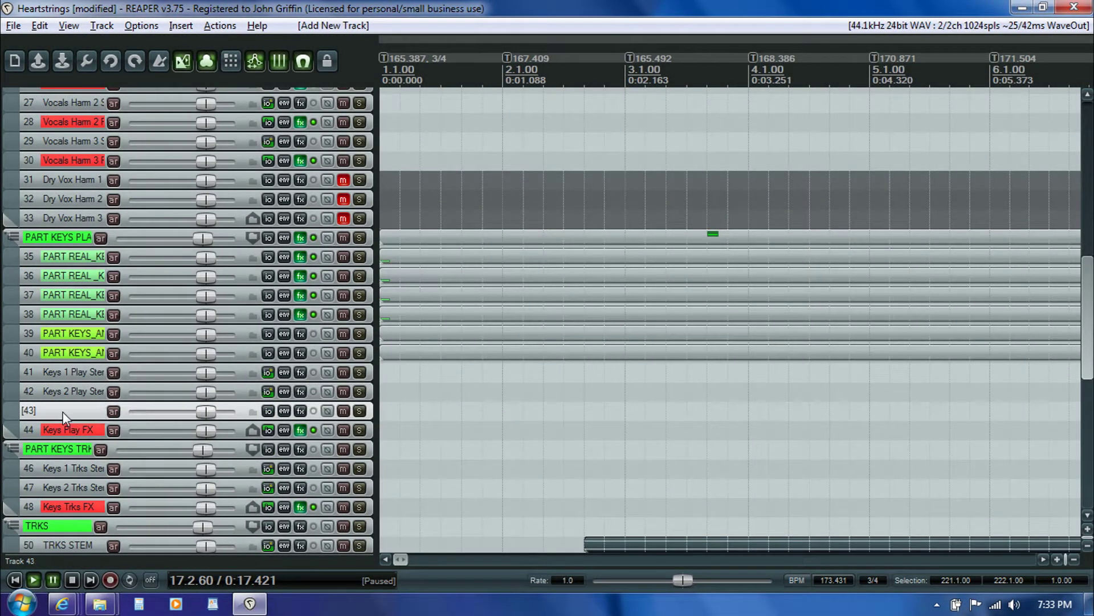
{"action": "double_click", "coordinate": [59, 392]}
{"action": "key", "text": "ctrl+c"}
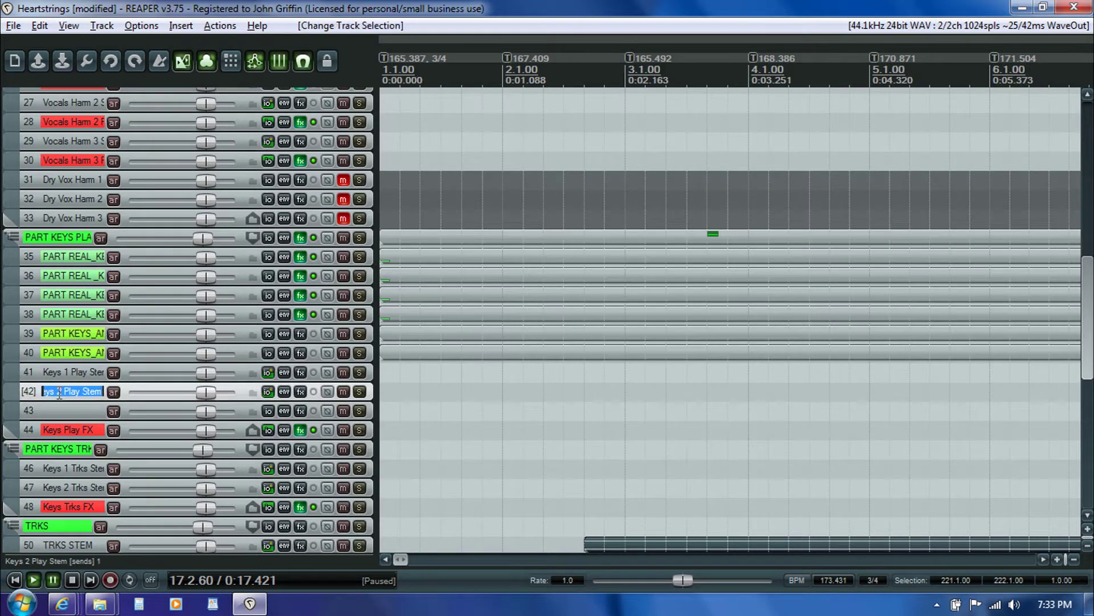
{"action": "double_click", "coordinate": [60, 413]}
{"action": "key", "text": "ctrl+v"}
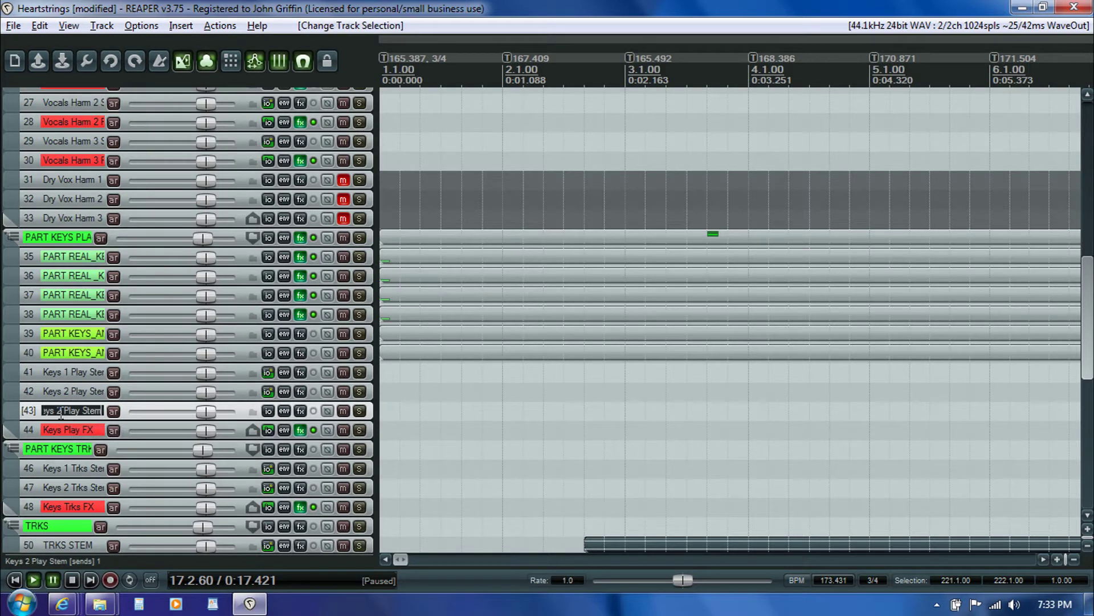
{"action": "key", "text": "BackSpace"}
{"action": "type", "text": "3"}
{"action": "key", "text": "Return"}
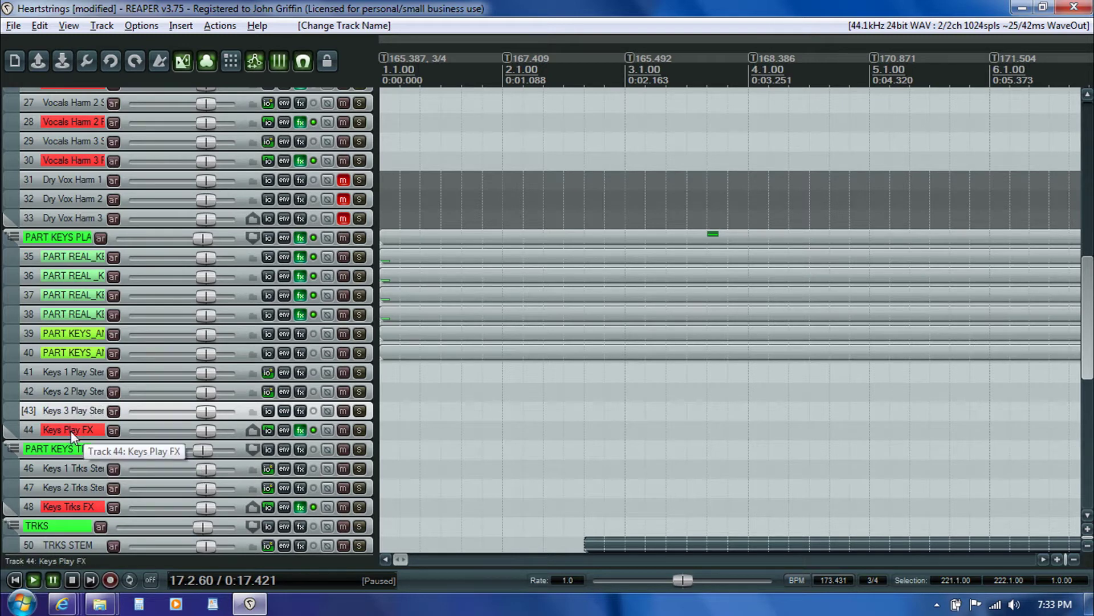
Step: In the routing matrix, disable the master/parent send of Keys 3 Play Stem and route it to Keys Play FX
{"action": "key", "text": "ctrl+r"}
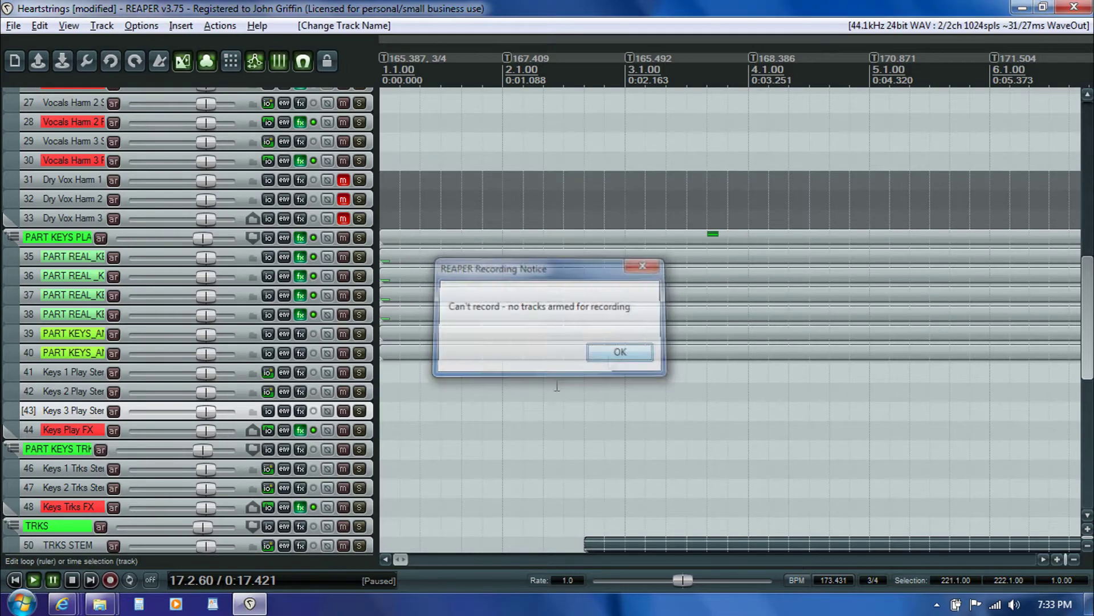
{"action": "key", "text": "Return"}
{"action": "key", "text": "alt+r"}
{"action": "left_click_drag", "start_coordinate": [1043, 252], "coordinate": [1042, 370]}
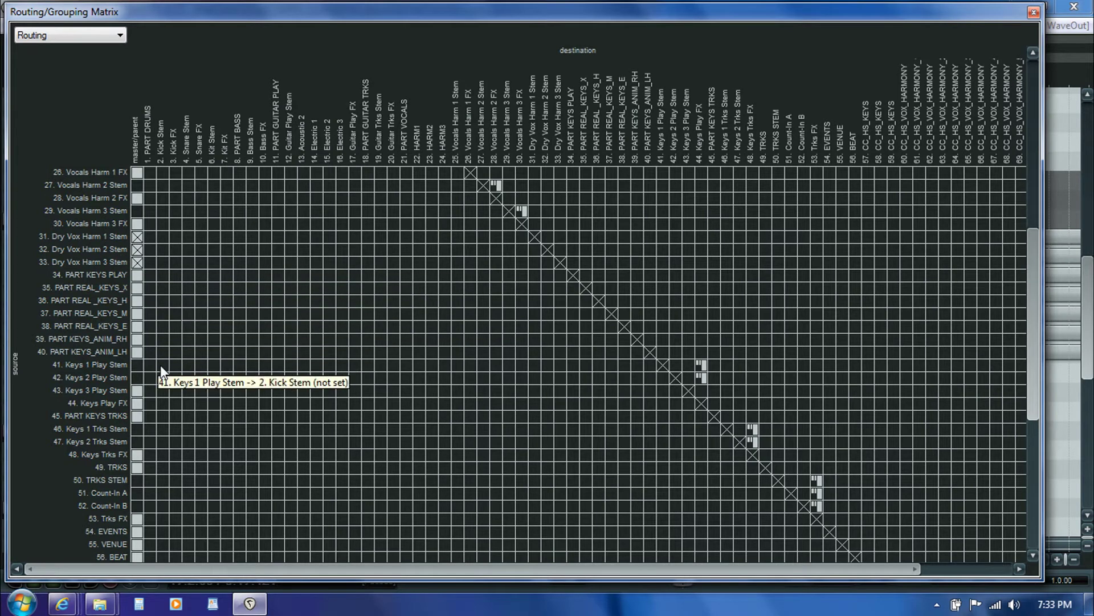
{"action": "left_click", "coordinate": [134, 389]}
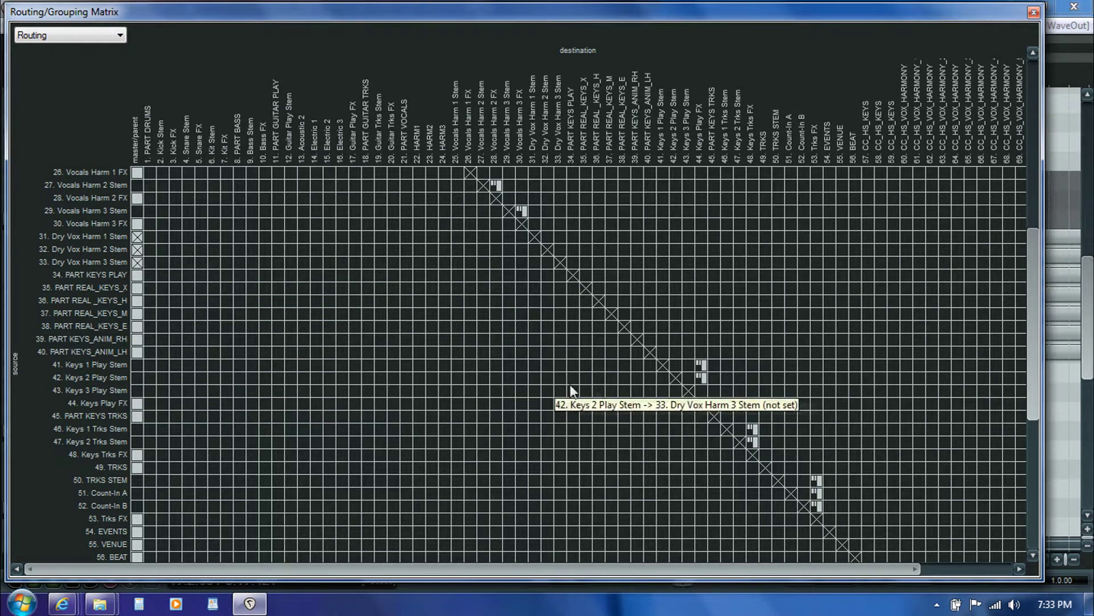
{"action": "left_click", "coordinate": [702, 390]}
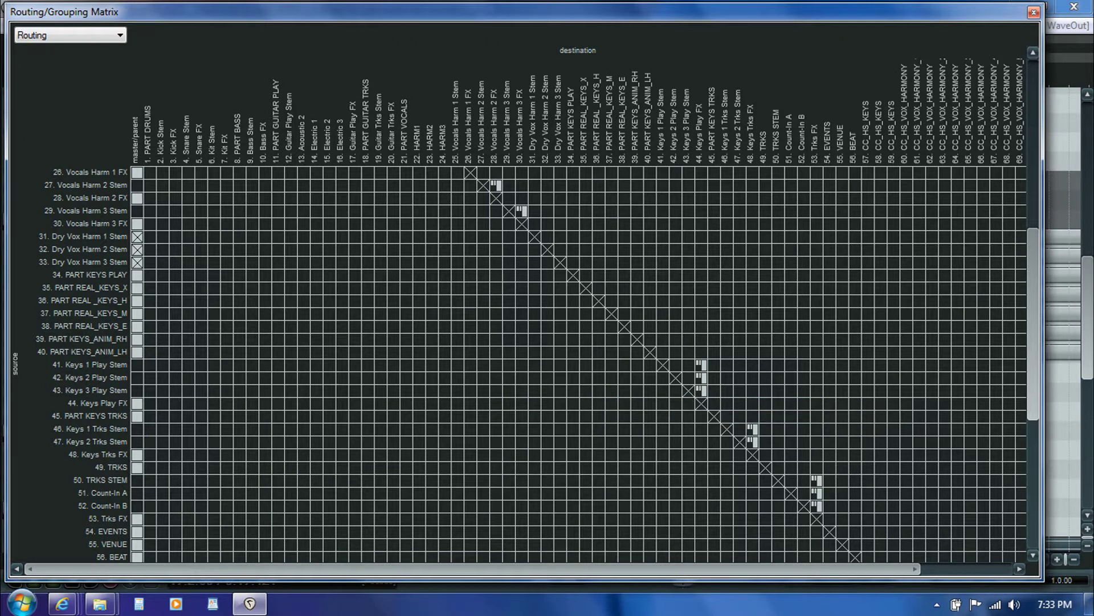
{"action": "left_click", "coordinate": [1033, 12]}
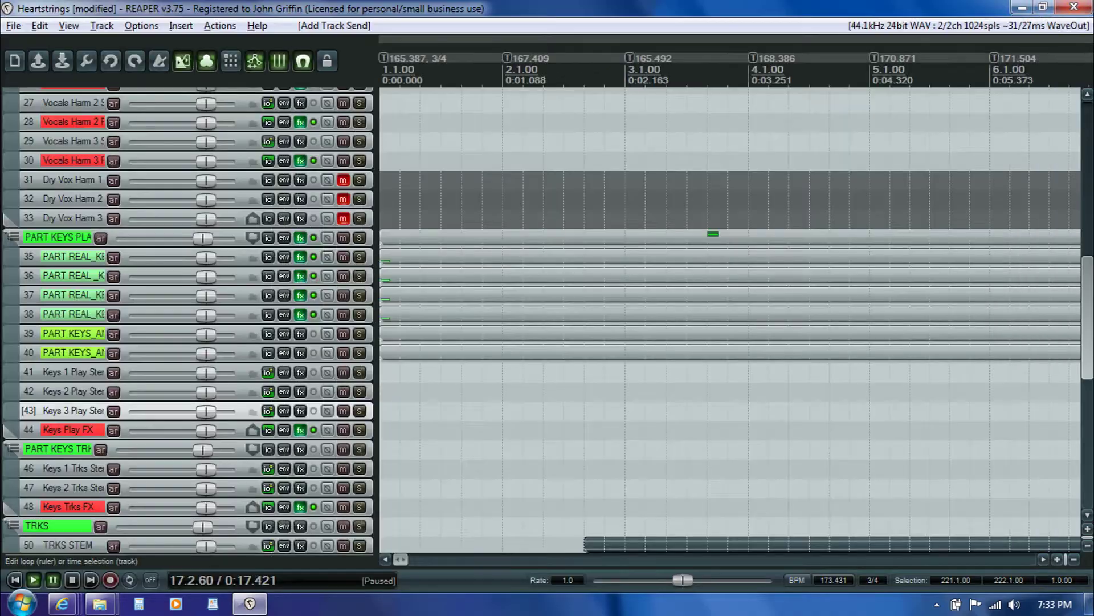
Step: Move the audio items of the three CC_HS_KEYS tracks together onto the Keys 1, 2 and 3 Play Stem tracks
{"action": "scroll", "coordinate": [1088, 302], "scroll_direction": "down", "scroll_amount": 10}
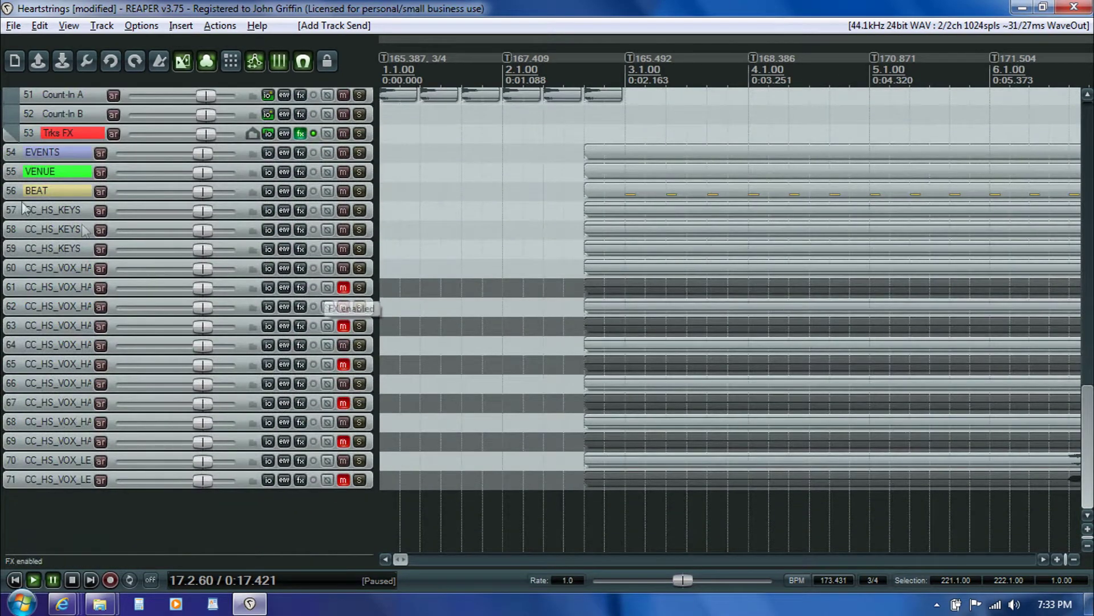
{"action": "left_click", "coordinate": [604, 216]}
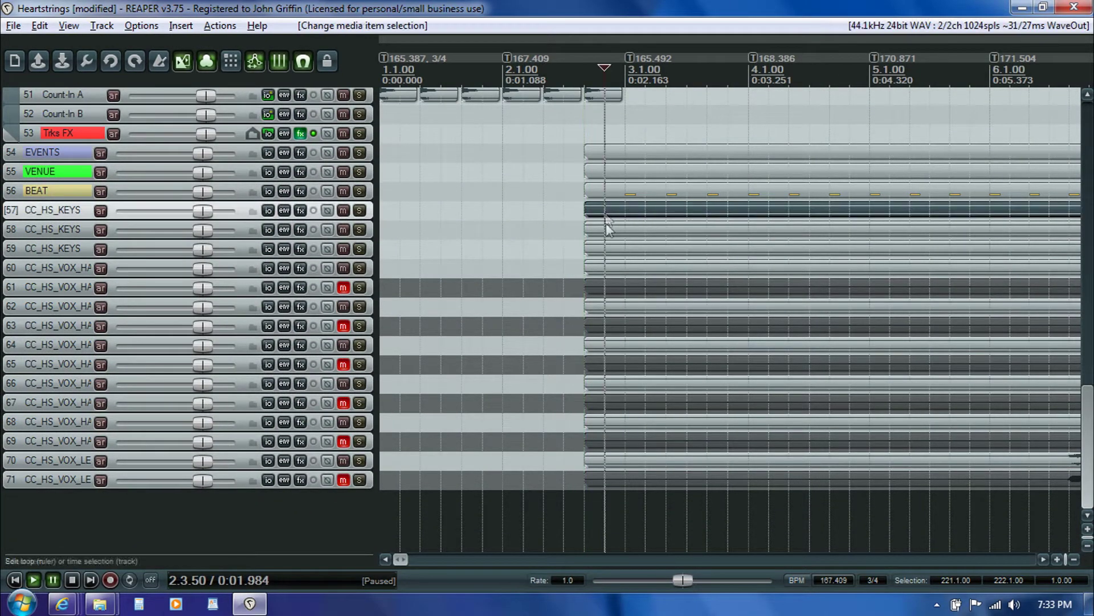
{"action": "left_click", "coordinate": [600, 256], "text": "shift"}
{"action": "left_click_drag", "start_coordinate": [615, 221], "coordinate": [623, 372]}
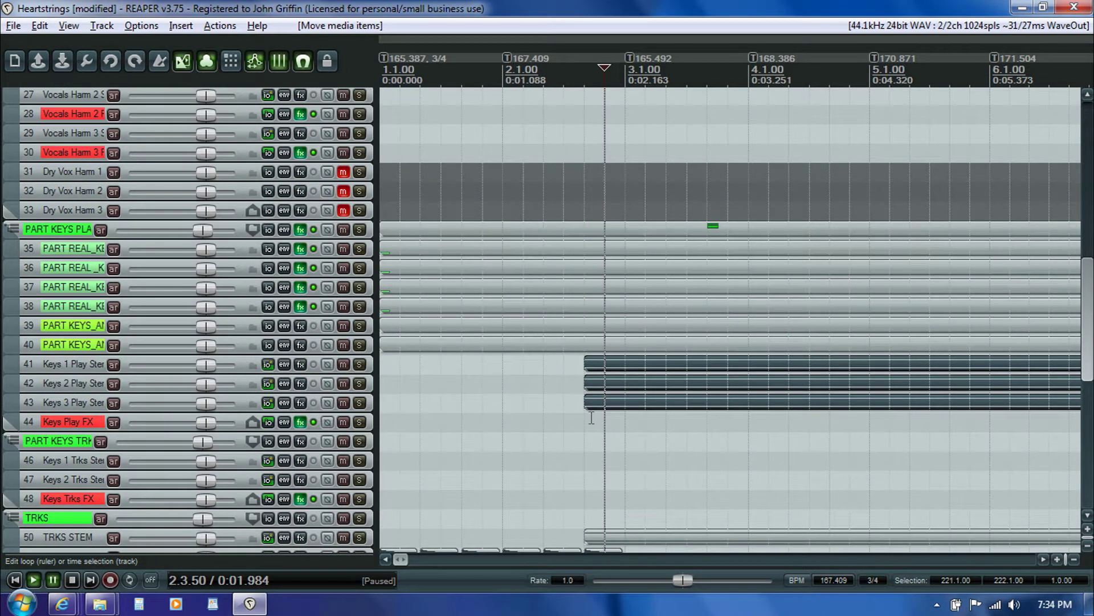
{"action": "left_click", "coordinate": [585, 422]}
Step: Delete the three emptied CC_HS_KEYS tracks
{"action": "left_click_drag", "start_coordinate": [1087, 379], "coordinate": [1091, 516]}
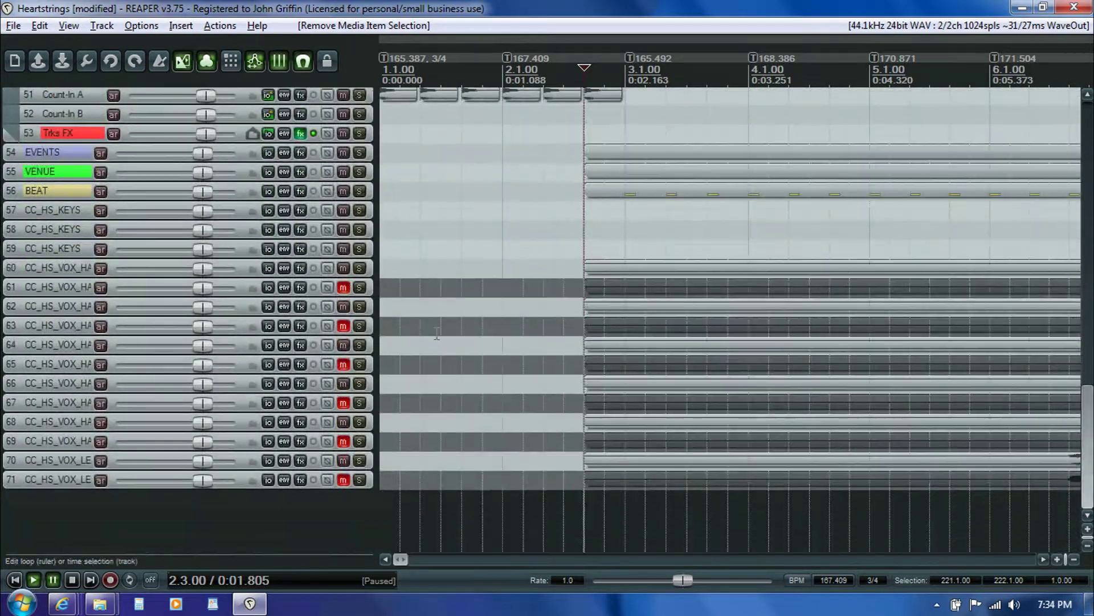
{"action": "left_click", "coordinate": [52, 210]}
{"action": "left_click", "coordinate": [60, 247], "text": "shift"}
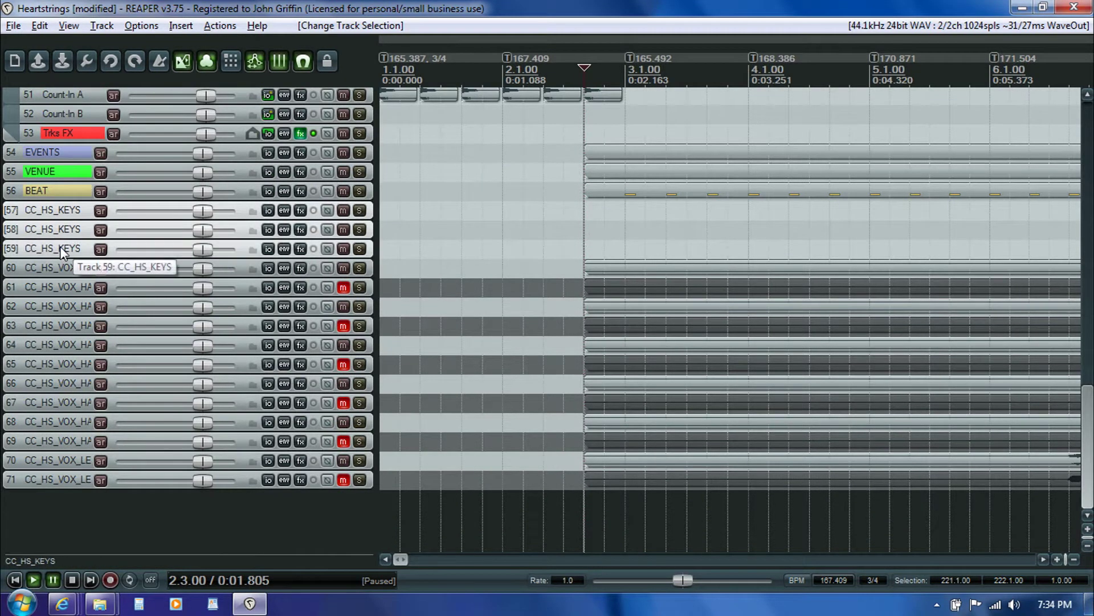
{"action": "key", "text": "Delete"}
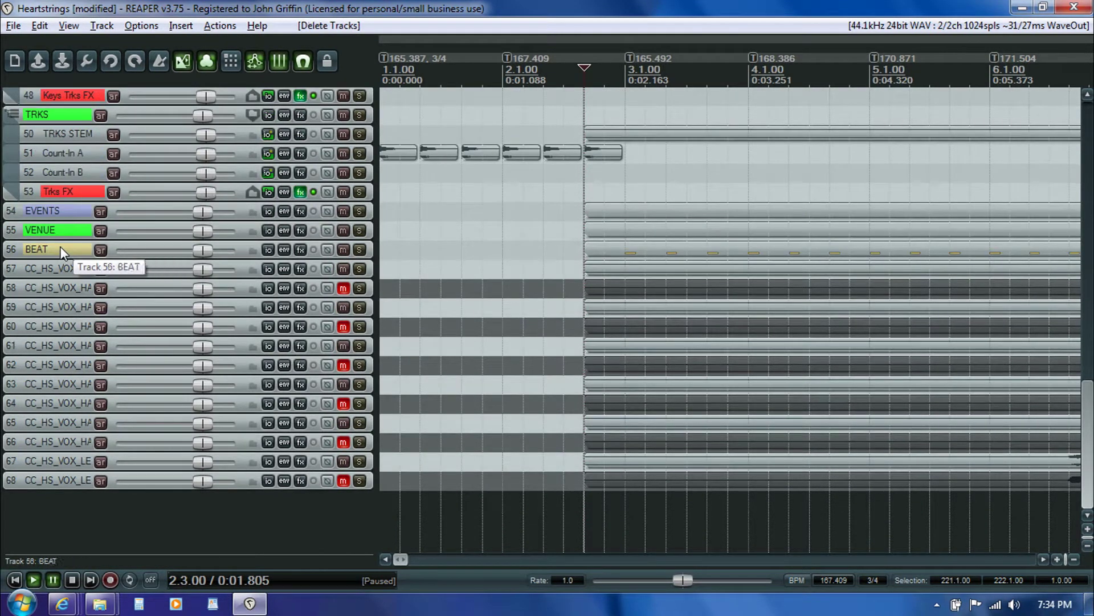
Step: Unmute all six muted CC_HS_VOX tracks, numbers 58, 60, 62, 64, 66 and 68
{"action": "left_click", "coordinate": [37, 463]}
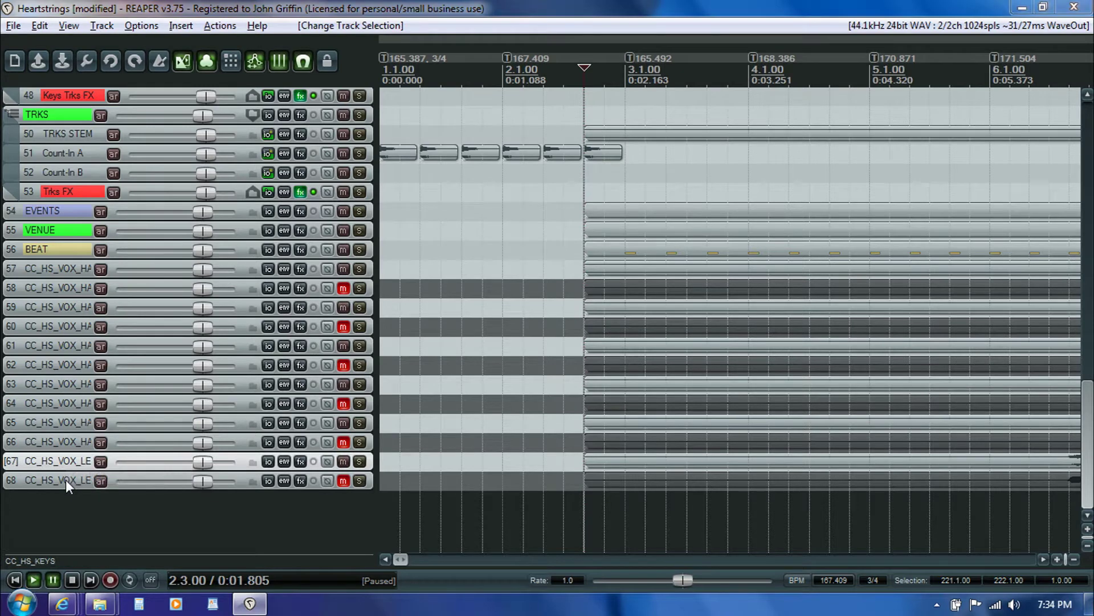
{"action": "left_click", "coordinate": [65, 481]}
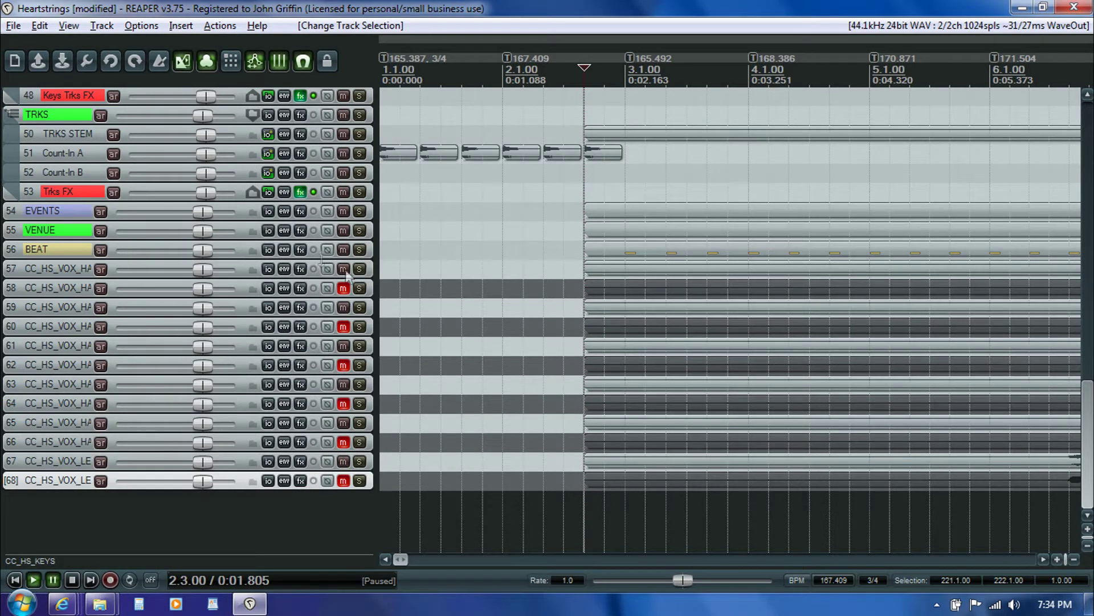
{"action": "left_click", "coordinate": [342, 480]}
{"action": "left_click", "coordinate": [343, 442]}
{"action": "left_click", "coordinate": [343, 403]}
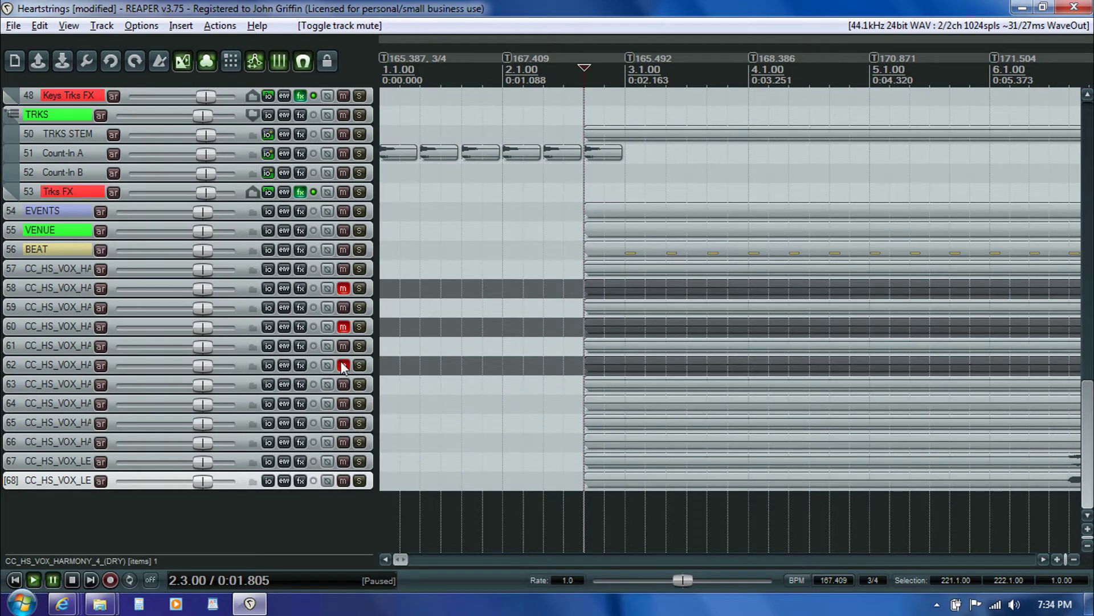
{"action": "left_click", "coordinate": [343, 366]}
{"action": "left_click", "coordinate": [343, 326]}
{"action": "left_click", "coordinate": [343, 289]}
Step: Move the audio item from track 67, the first CC_HS_VOX_LE track, onto the Vocals Harm 1 Stem track
{"action": "left_click", "coordinate": [621, 460]}
{"action": "left_click_drag", "start_coordinate": [618, 457], "coordinate": [627, 275]}
{"action": "left_click", "coordinate": [79, 270]}
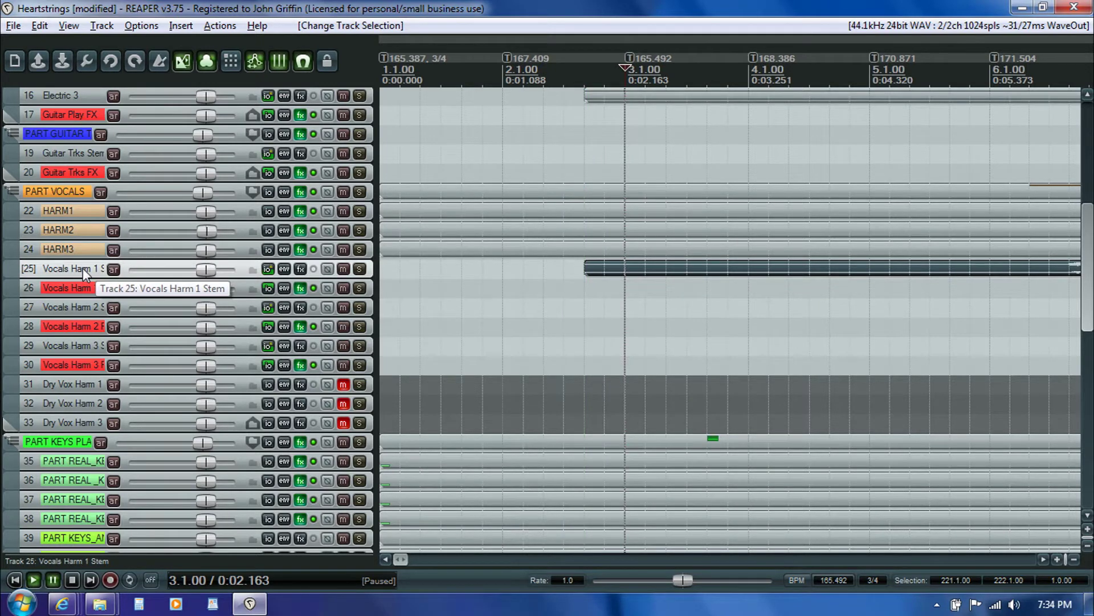
{"action": "left_click", "coordinate": [81, 306]}
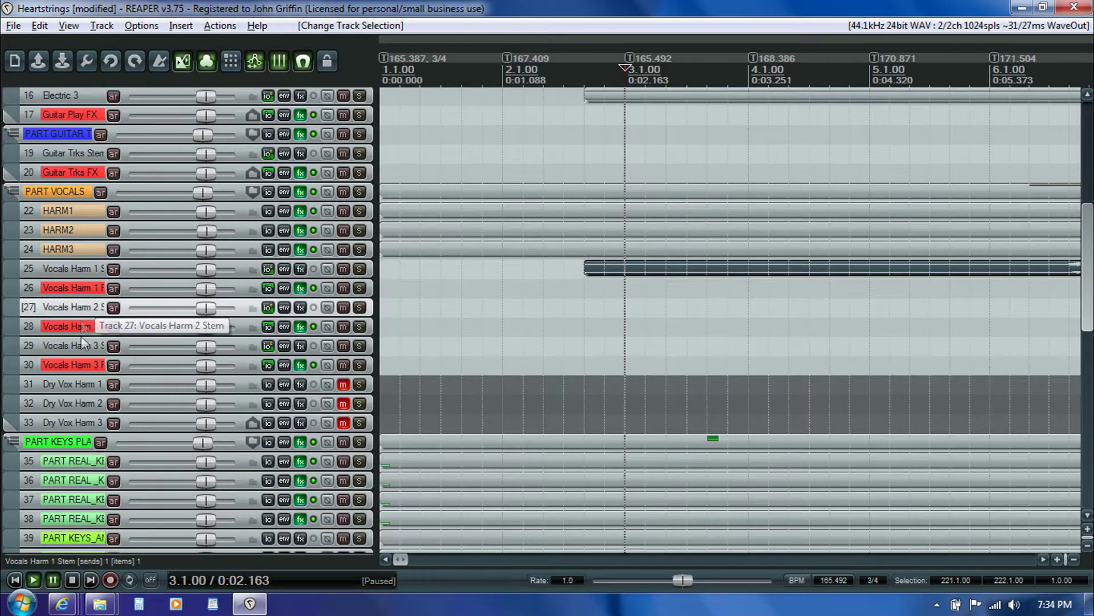
{"action": "left_click", "coordinate": [83, 345]}
Step: Move the audio item from track 68, the last CC_HS_VOX_LE track, onto the Dry Vox Harm 1 Stem track
{"action": "scroll", "coordinate": [1088, 278], "scroll_direction": "down", "scroll_amount": 2}
{"action": "left_click_drag", "start_coordinate": [1087, 281], "coordinate": [1087, 451]}
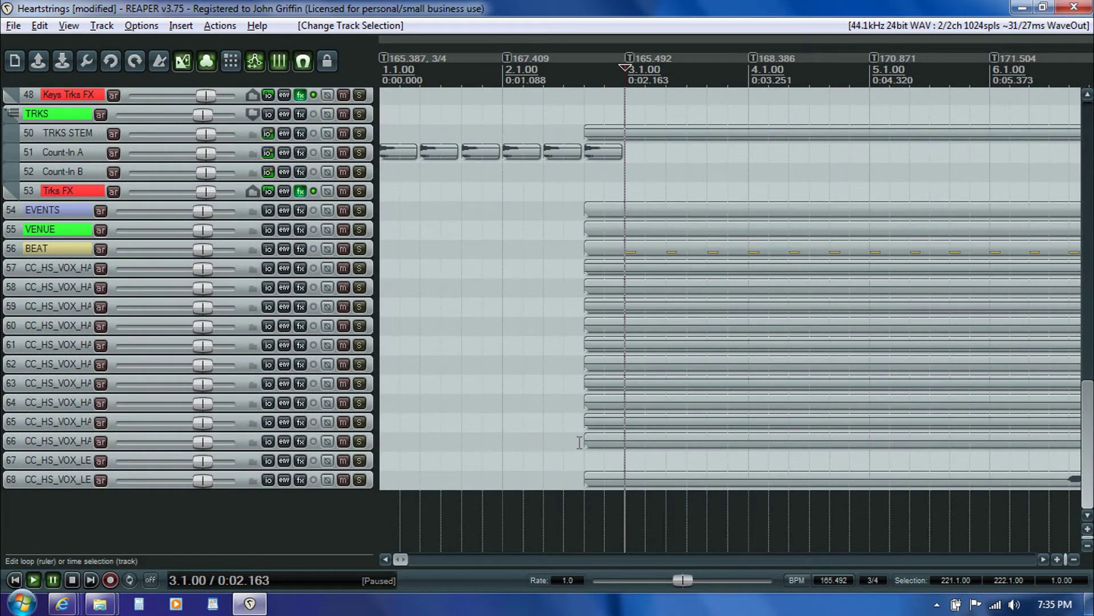
{"action": "left_click_drag", "start_coordinate": [593, 481], "coordinate": [591, 382]}
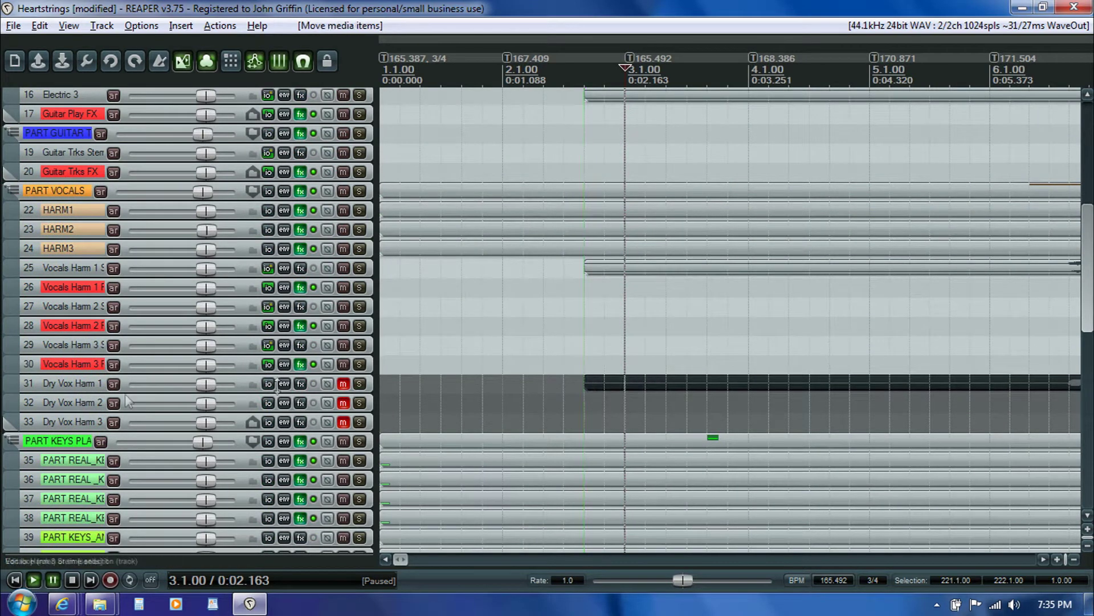
{"action": "left_click", "coordinate": [59, 385]}
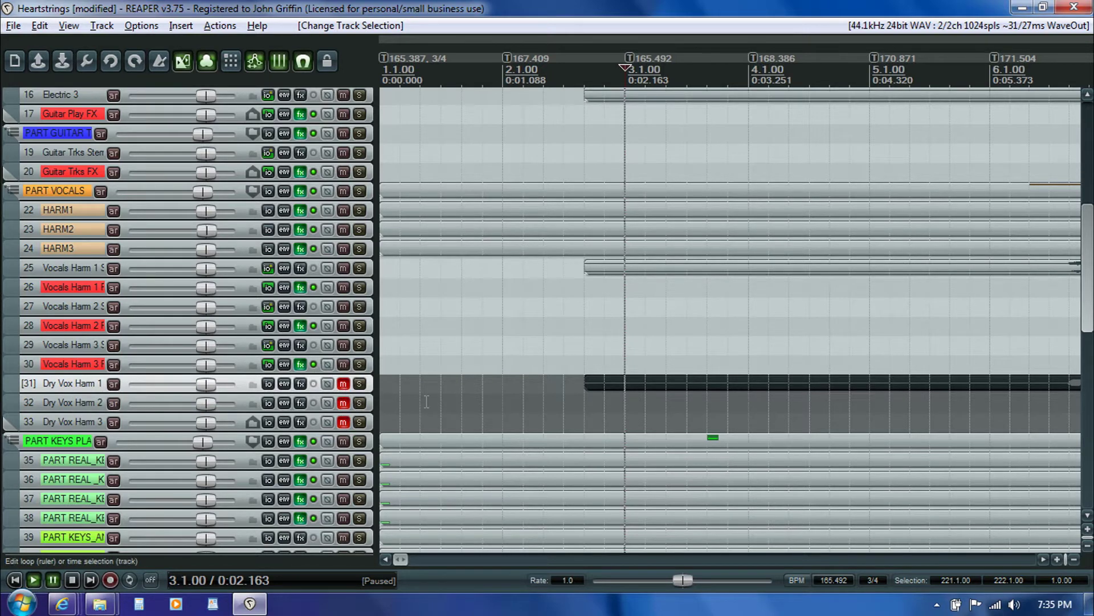
Step: Delete the two emptied CC_HS_VOX_LE tracks
{"action": "left_click_drag", "start_coordinate": [1087, 285], "coordinate": [1087, 342]}
{"action": "scroll", "coordinate": [84, 139], "scroll_direction": "up", "scroll_amount": 2}
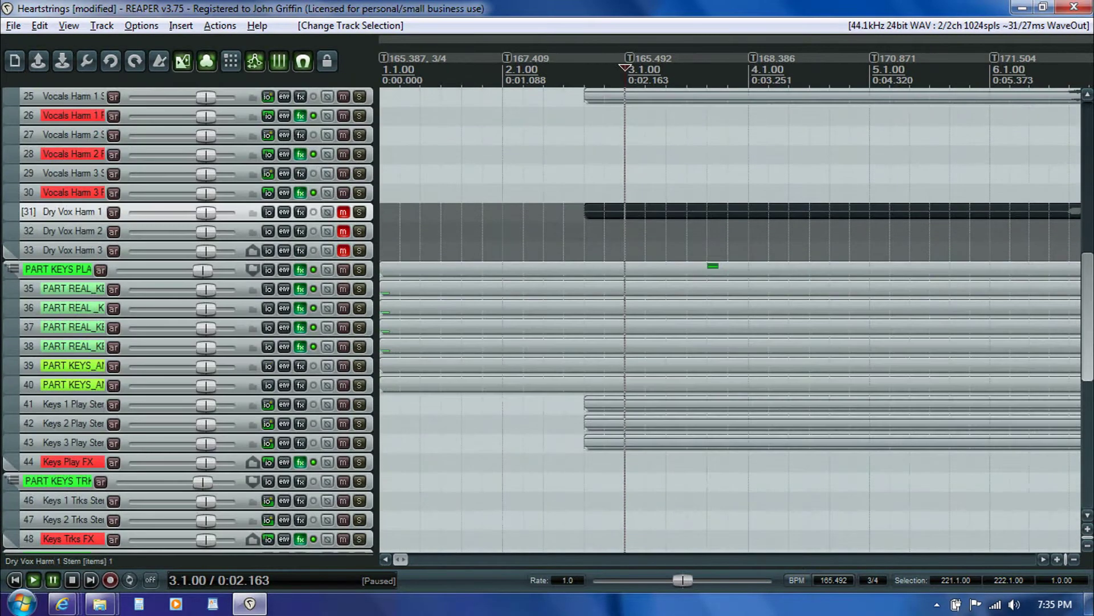
{"action": "left_click", "coordinate": [84, 139]}
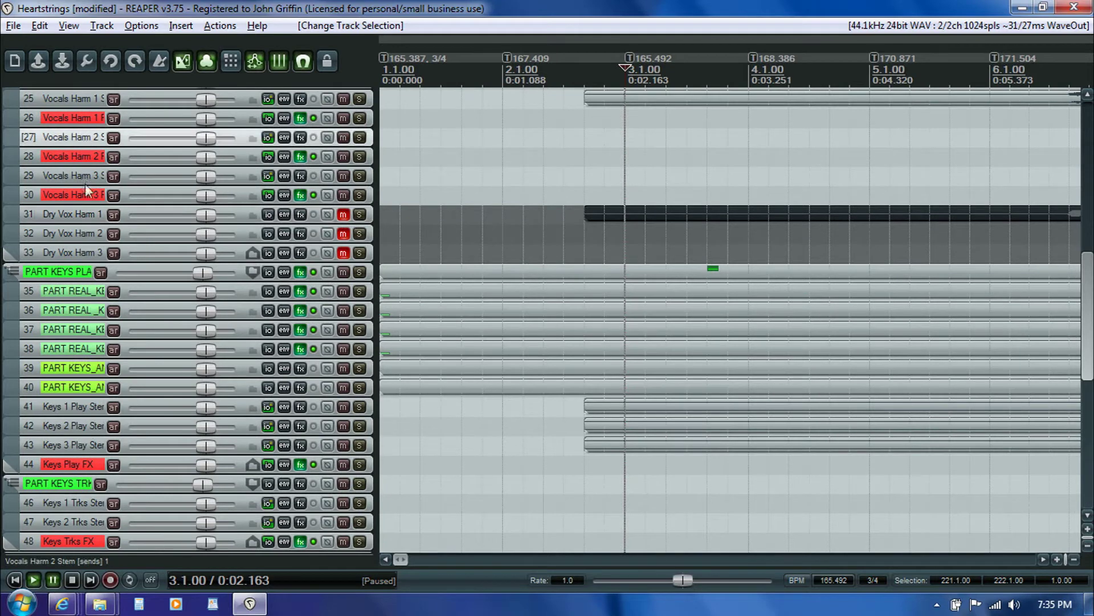
{"action": "left_click", "coordinate": [83, 176]}
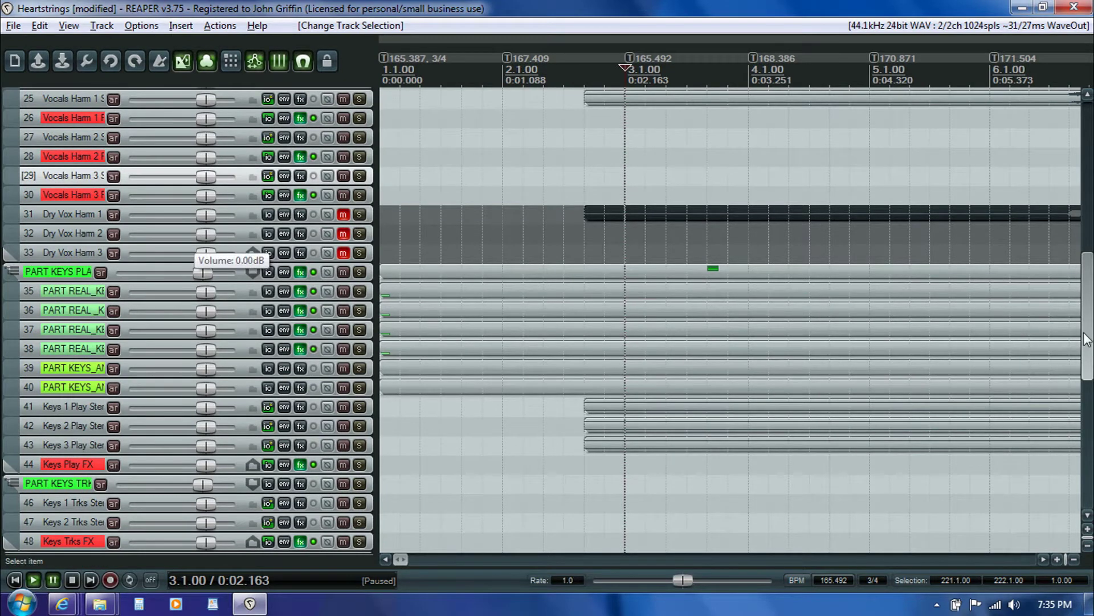
{"action": "key", "text": "Delete"}
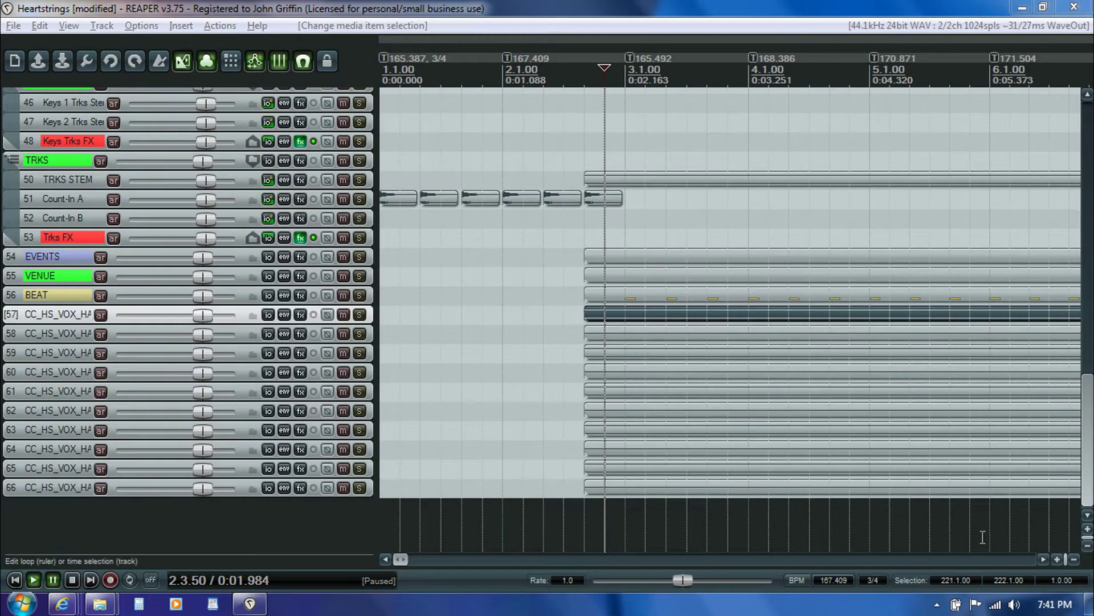
Step: Examine the file names of the CC_HS_VOX_HARMONY audio items and compare them with the available Vocals Harm stem tracks
{"action": "left_click", "coordinate": [1087, 533]}
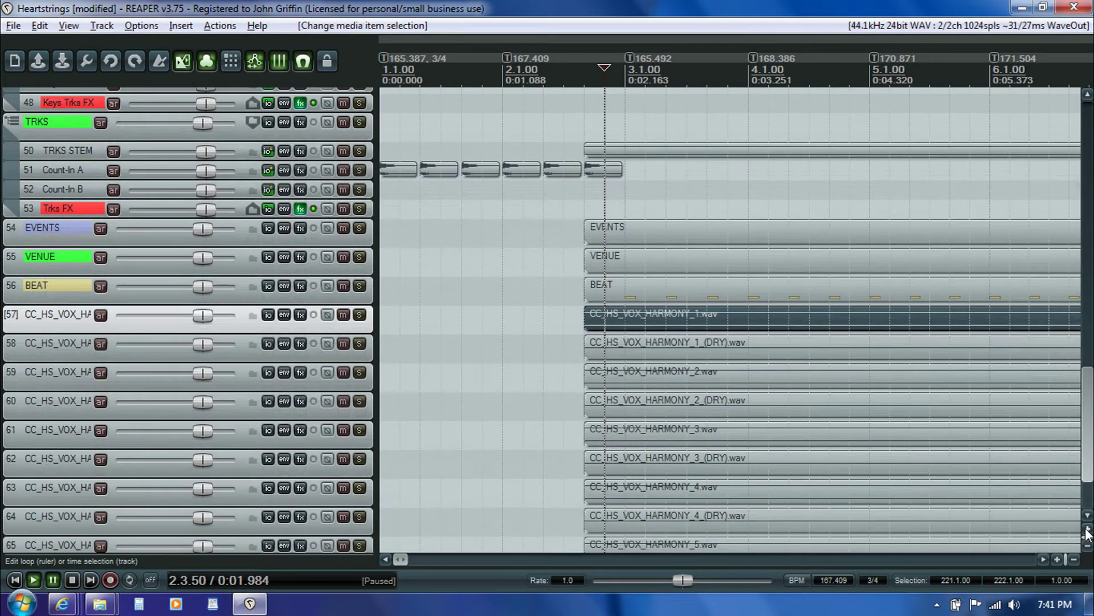
{"action": "scroll", "coordinate": [693, 261], "scroll_direction": "down", "scroll_amount": 2}
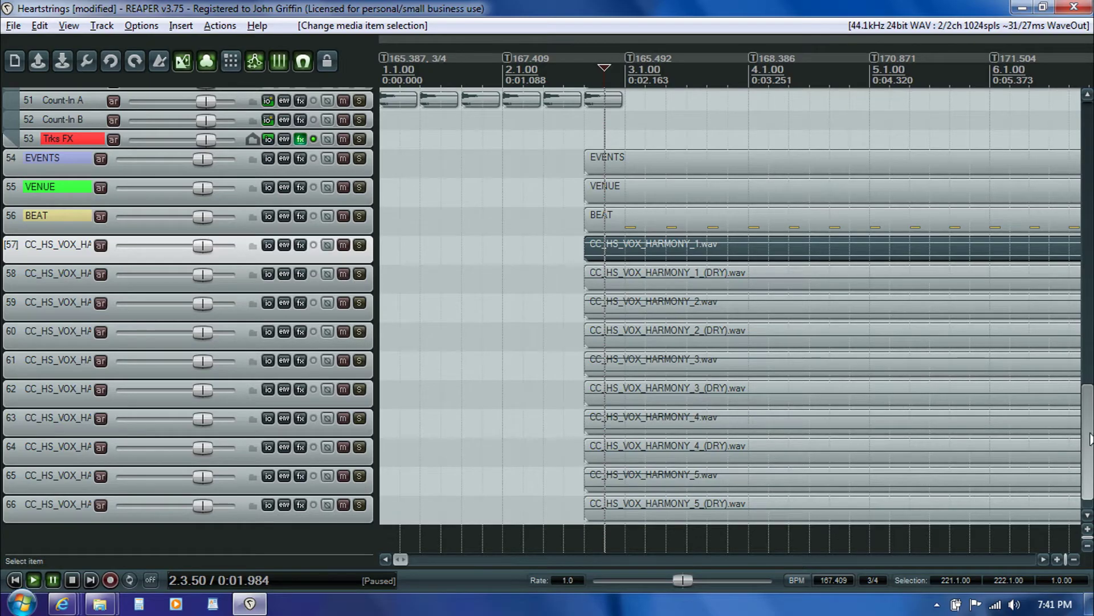
{"action": "scroll", "coordinate": [1090, 439], "scroll_direction": "up", "scroll_amount": 10}
{"action": "scroll", "coordinate": [730, 320], "scroll_direction": "down", "scroll_amount": 3}
{"action": "scroll", "coordinate": [867, 225], "scroll_direction": "up", "scroll_amount": 5}
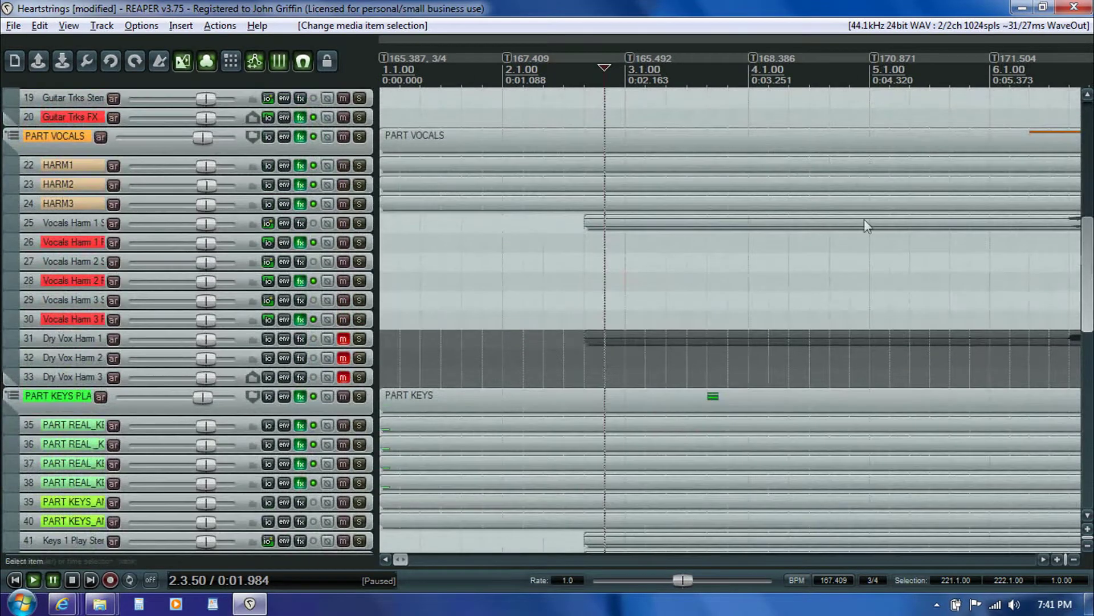
{"action": "left_click", "coordinate": [57, 243]}
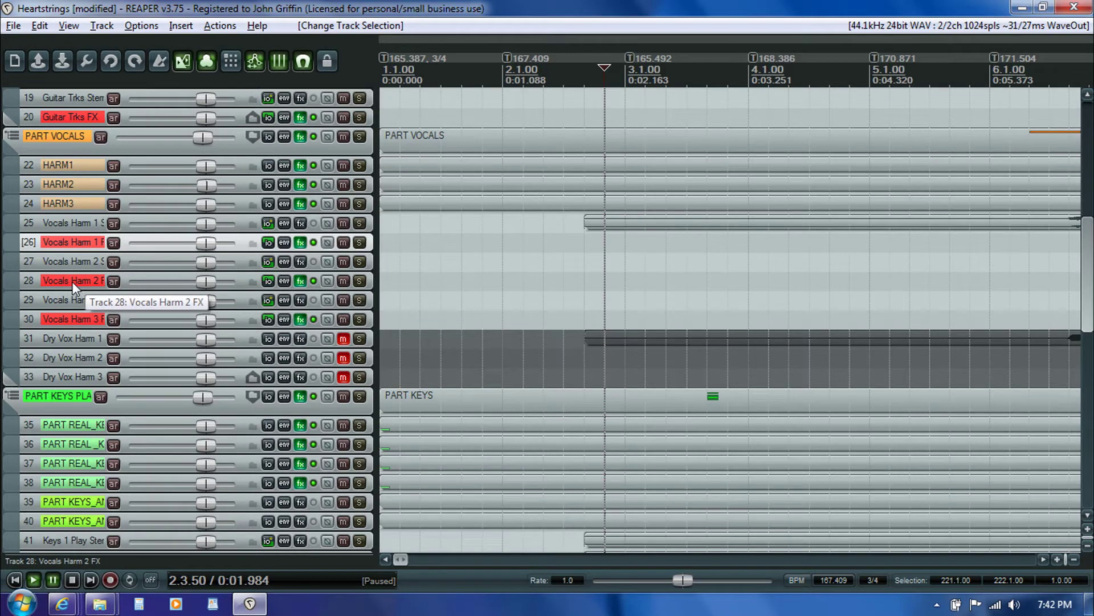
{"action": "left_click", "coordinate": [68, 262]}
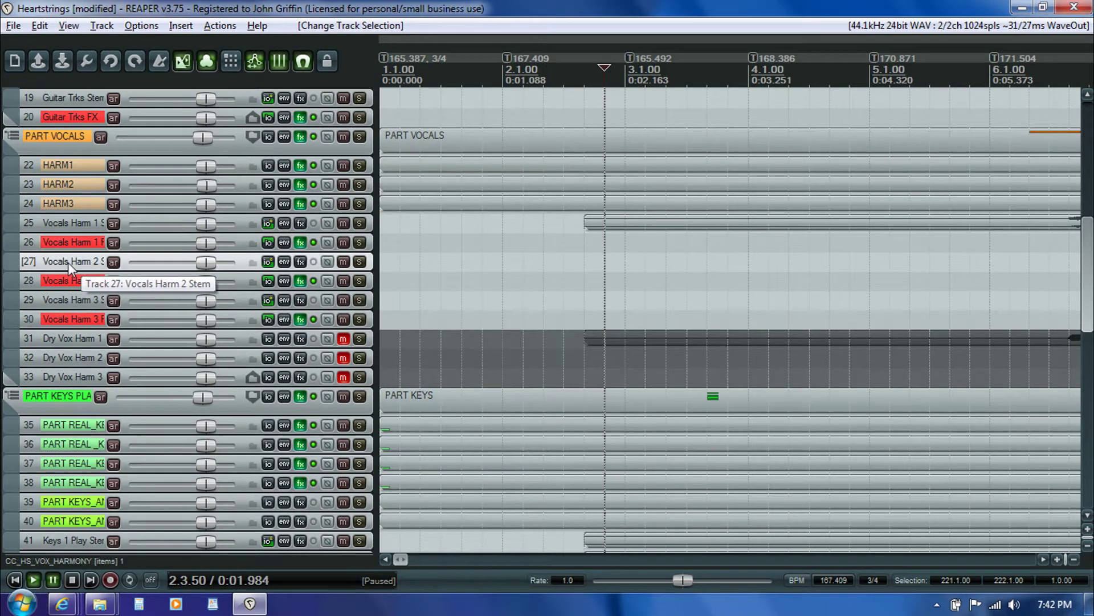
{"action": "left_click", "coordinate": [74, 227]}
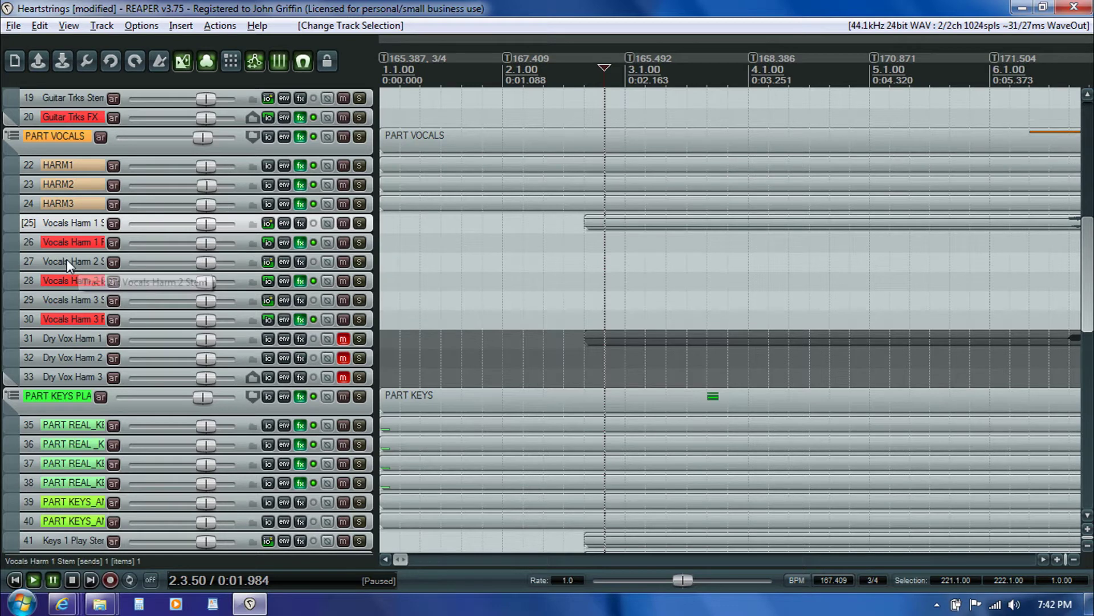
Step: Copy the Vocals Harm 3 Stem and Vocals Harm 3 FX tracks together and paste three duplicate pairs below them
{"action": "left_click", "coordinate": [67, 299]}
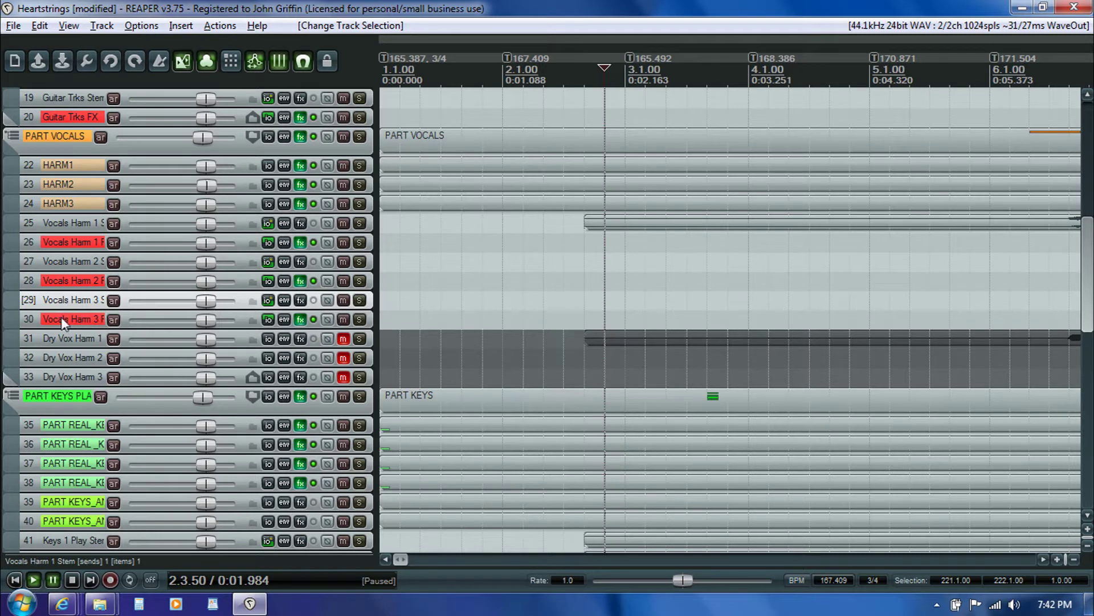
{"action": "left_click", "coordinate": [60, 317], "text": "ctrl"}
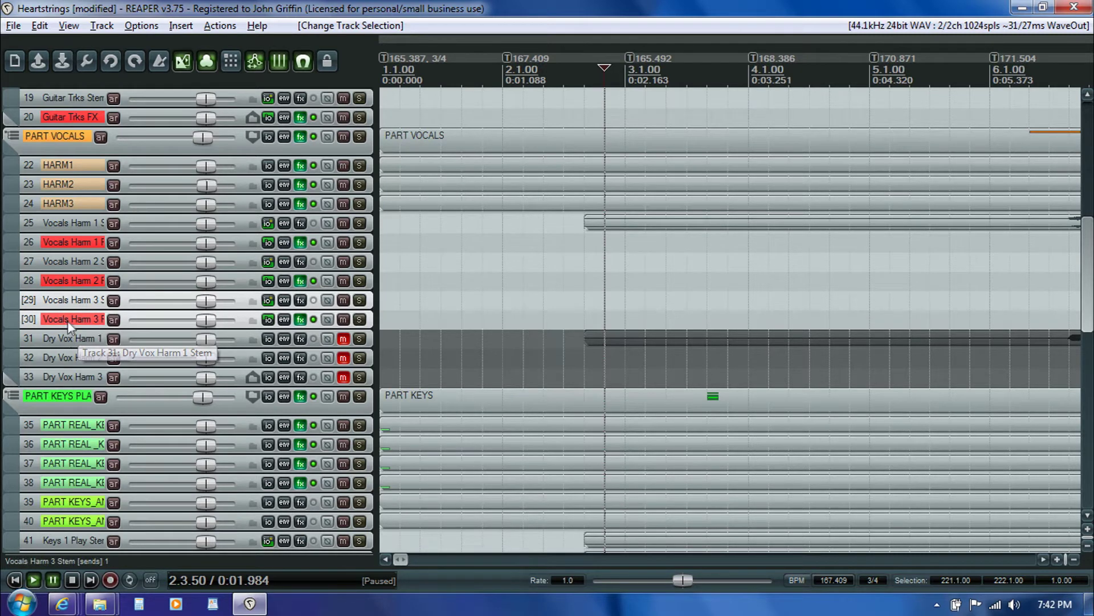
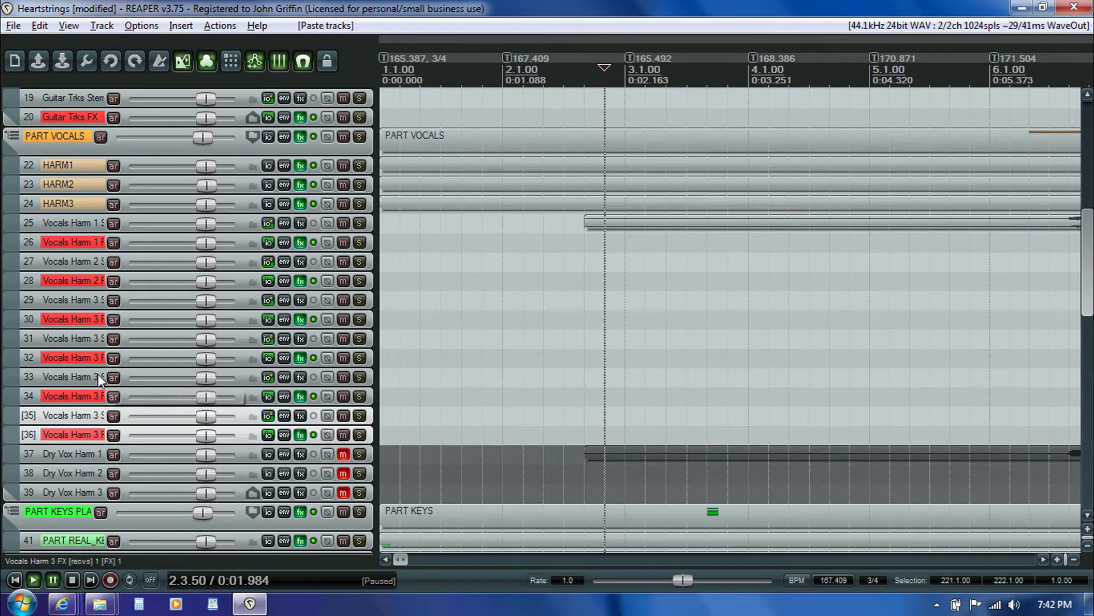
Step: Rename the first duplicated track pair as Vocals Harm 4 Stem and Vocals Harm 4 FX
{"action": "left_click", "coordinate": [96, 340]}
{"action": "double_click", "coordinate": [96, 340]}
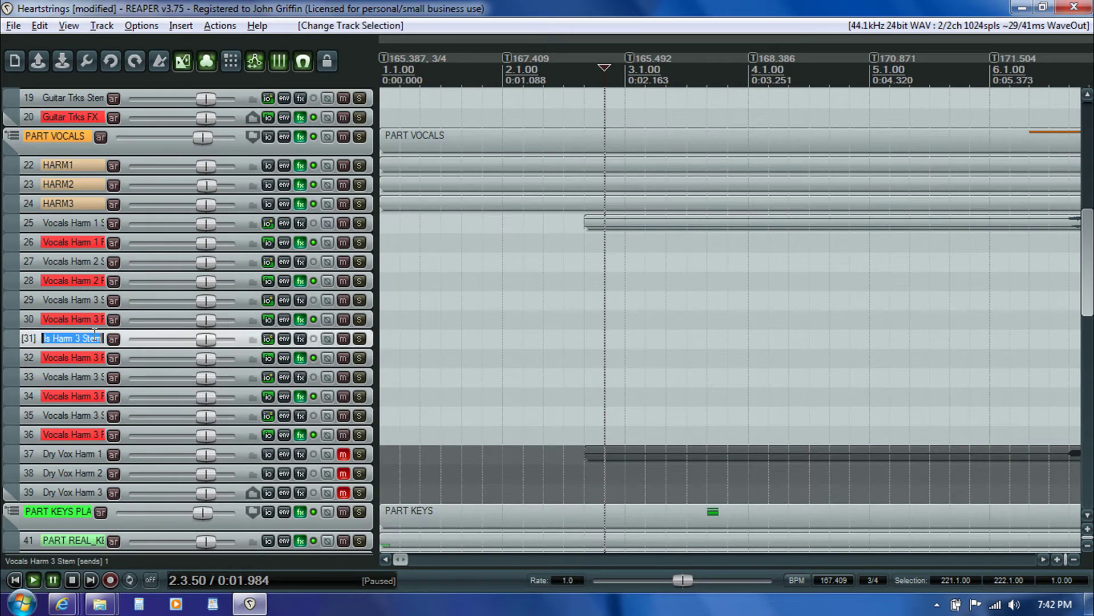
{"action": "left_click", "coordinate": [90, 337]}
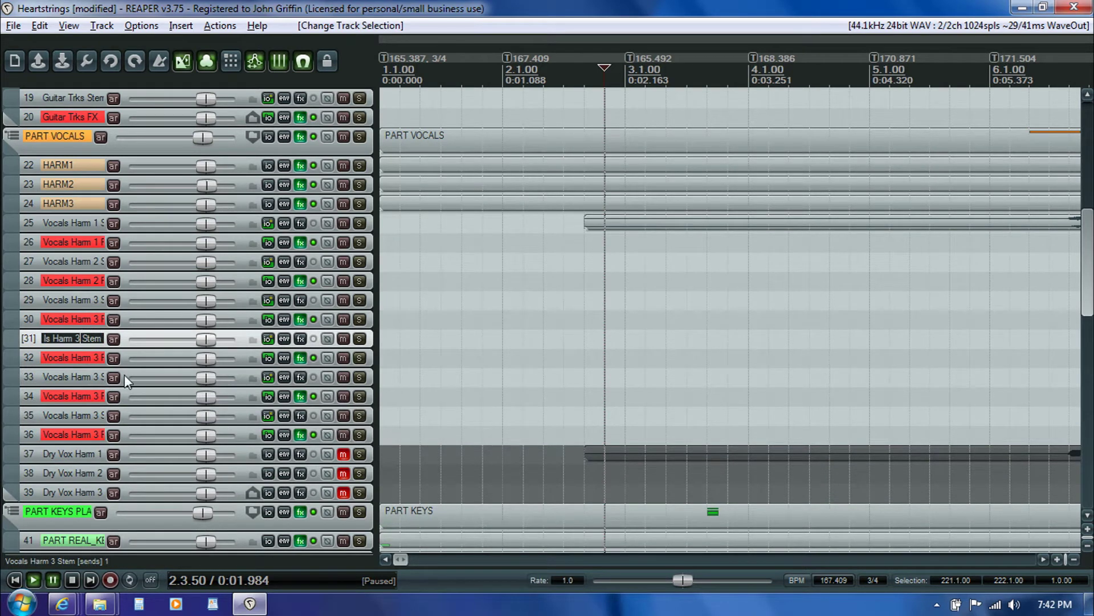
{"action": "key", "text": "BackSpace"}
{"action": "type", "text": "4"}
{"action": "key", "text": "Return"}
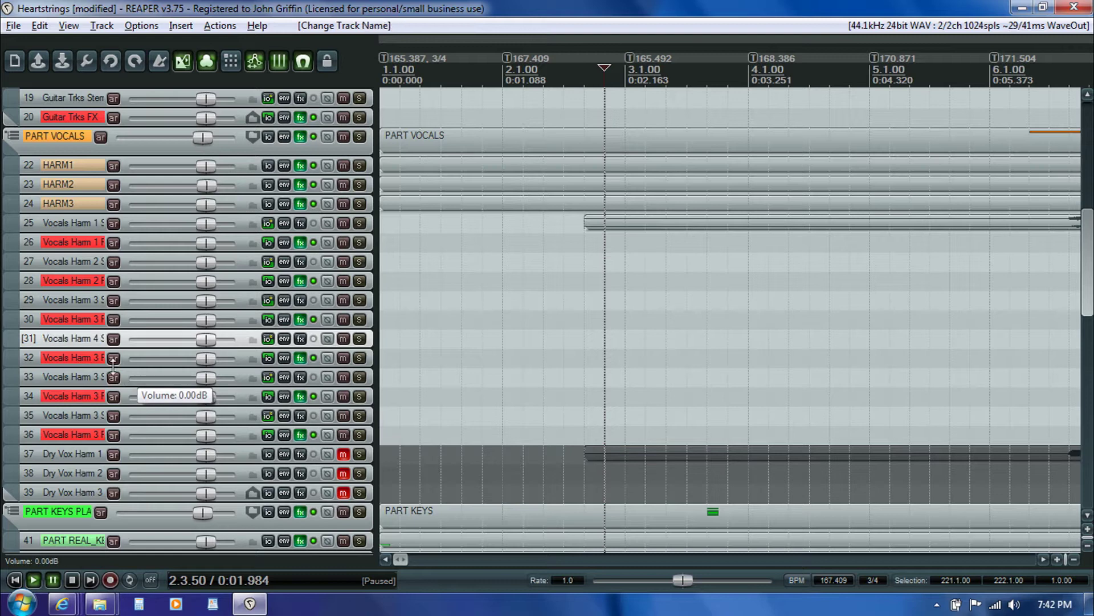
{"action": "left_click", "coordinate": [101, 359]}
{"action": "double_click", "coordinate": [90, 358]}
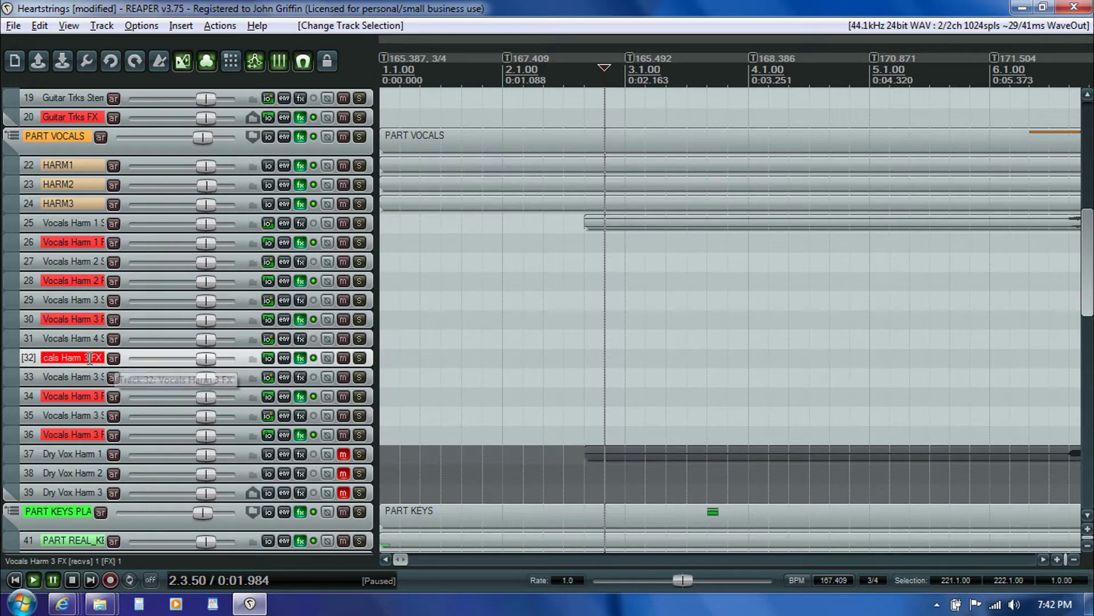
{"action": "key", "text": "BackSpace"}
{"action": "type", "text": "4"}
{"action": "key", "text": "Return"}
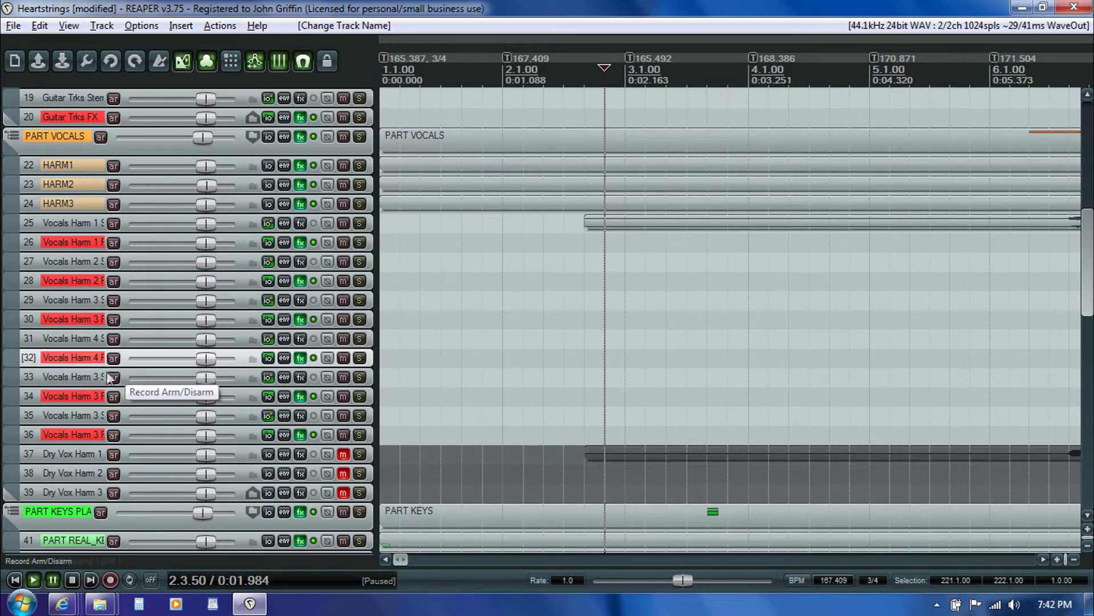
Step: Rename the second duplicated track pair as Vocals Harm 5 Stem and Vocals Harm 5 FX
{"action": "double_click", "coordinate": [97, 374]}
{"action": "left_click", "coordinate": [78, 376]}
{"action": "key", "text": "Delete"}
{"action": "type", "text": "5"}
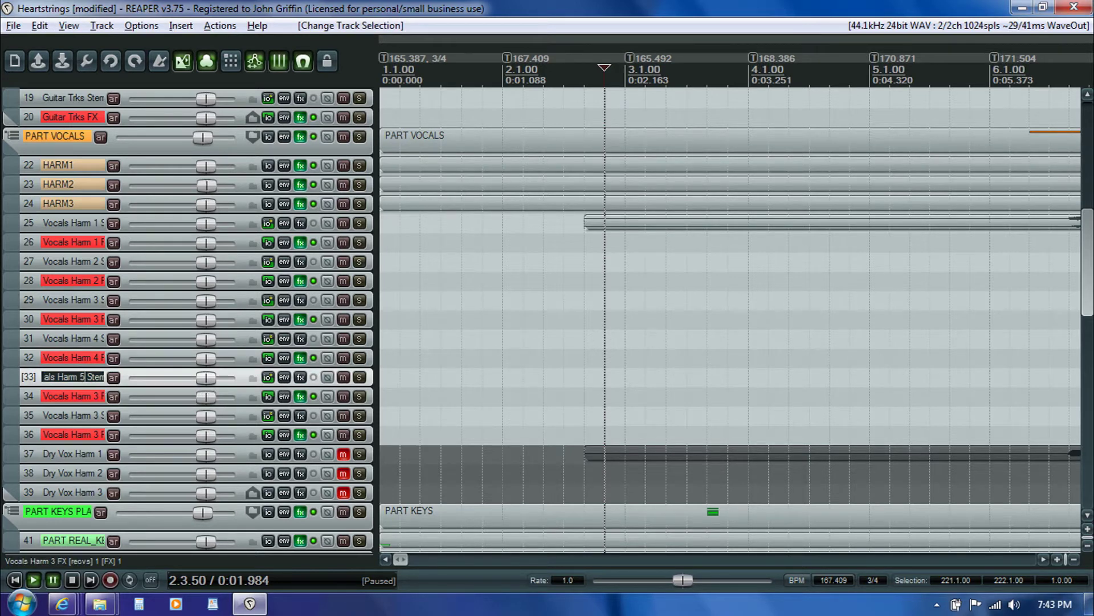
{"action": "double_click", "coordinate": [94, 396]}
{"action": "key", "text": "Left"}
{"action": "key", "text": "Left"}
{"action": "key", "text": "Left"}
{"action": "key", "text": "Left"}
{"action": "key", "text": "Delete"}
{"action": "type", "text": "5"}
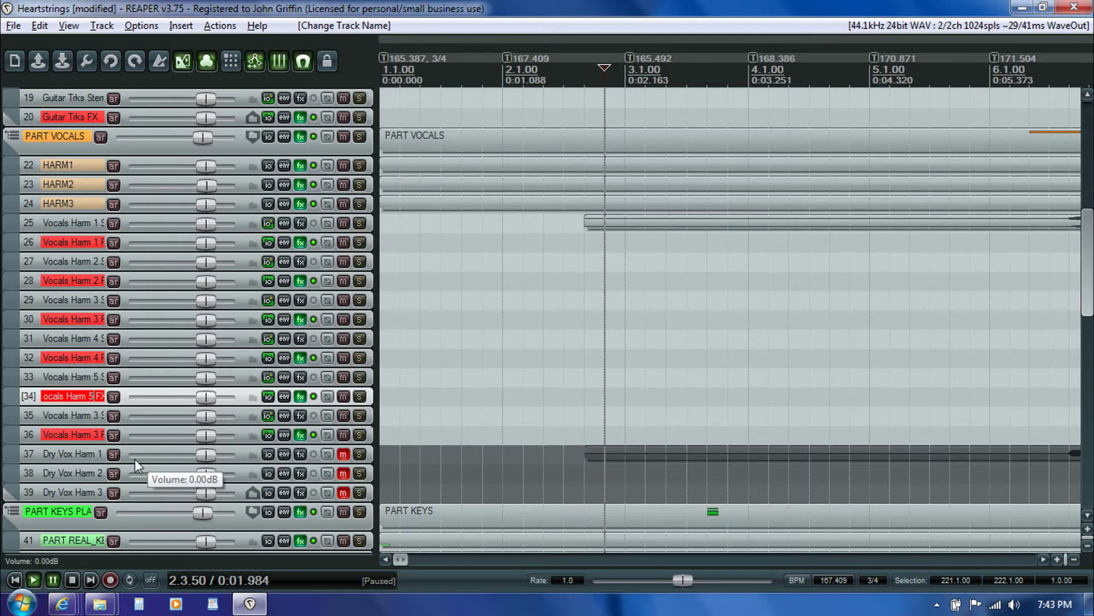
Step: Rename the third duplicated track pair as Vocals Harm 6 Stem and Vocals Harm 6 FX
{"action": "double_click", "coordinate": [98, 419]}
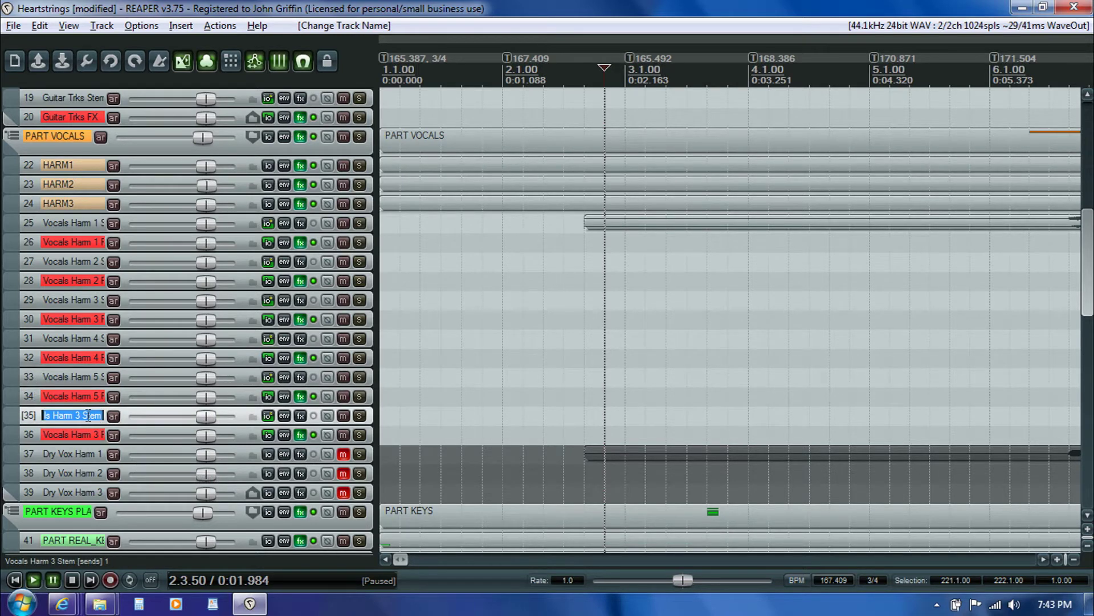
{"action": "key", "text": "Left"}
{"action": "key", "text": "Left"}
{"action": "key", "text": "Left"}
{"action": "key", "text": "Left"}
{"action": "key", "text": "Left"}
{"action": "key", "text": "Left"}
{"action": "key", "text": "Delete"}
{"action": "type", "text": "6"}
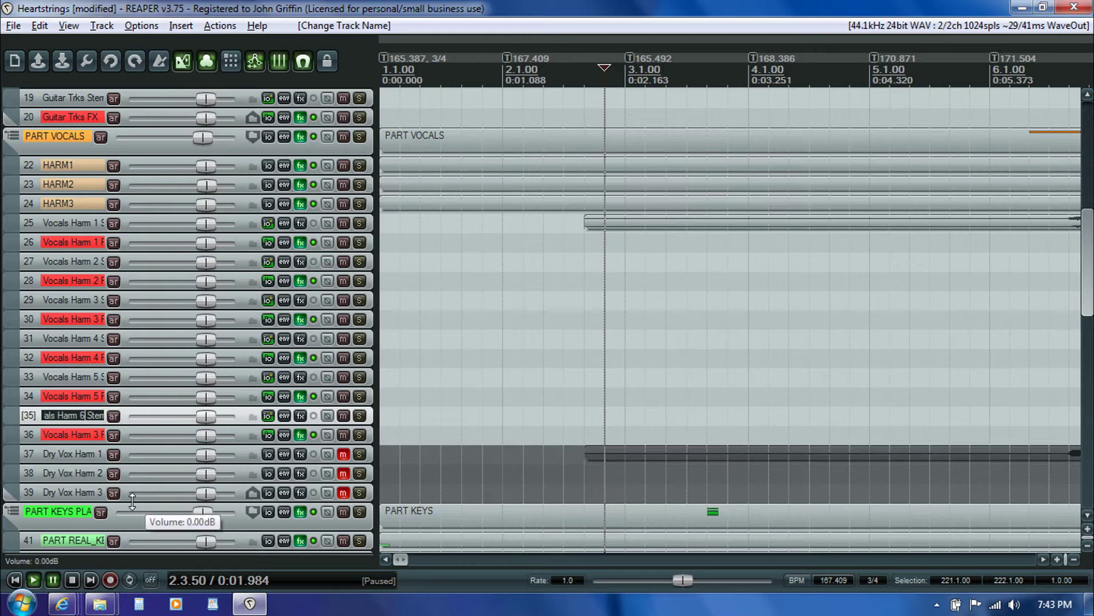
{"action": "double_click", "coordinate": [95, 438]}
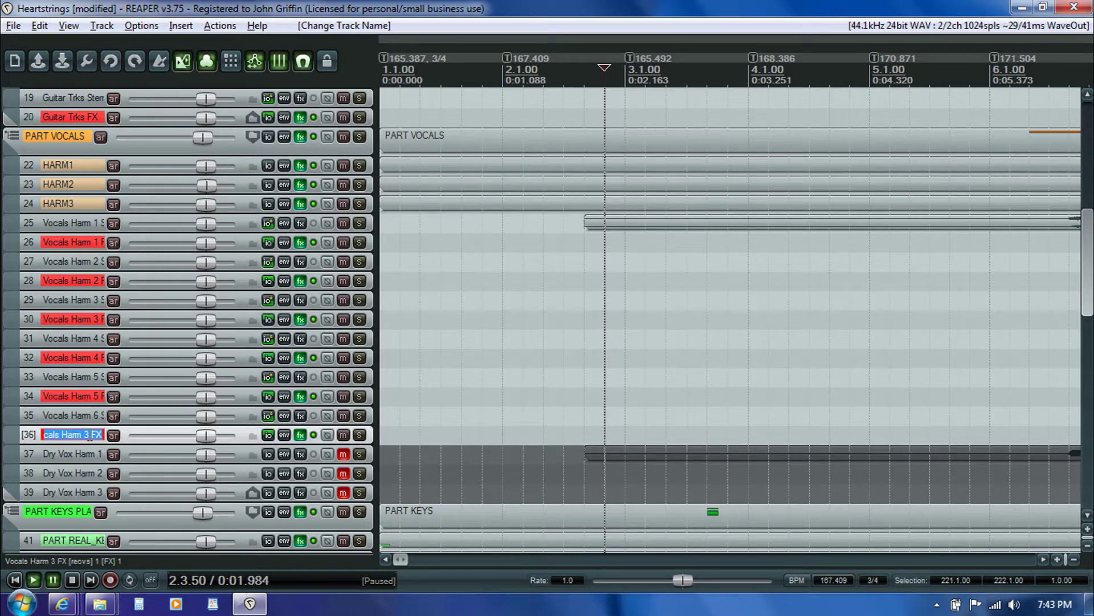
{"action": "key", "text": "Left"}
{"action": "key", "text": "Left"}
{"action": "key", "text": "Left"}
{"action": "key", "text": "Left"}
{"action": "key", "text": "Delete"}
{"action": "type", "text": "6"}
{"action": "key", "text": "Return"}
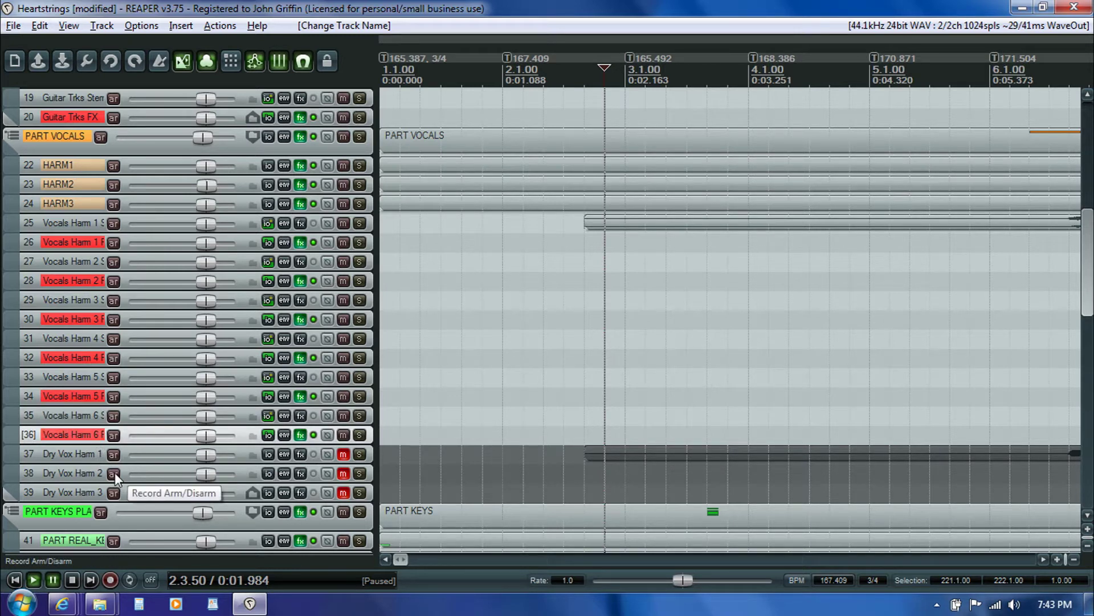
Step: Copy the Dry Vox Harm 3 Stem track and paste three duplicates directly below it
{"action": "left_click", "coordinate": [584, 241]}
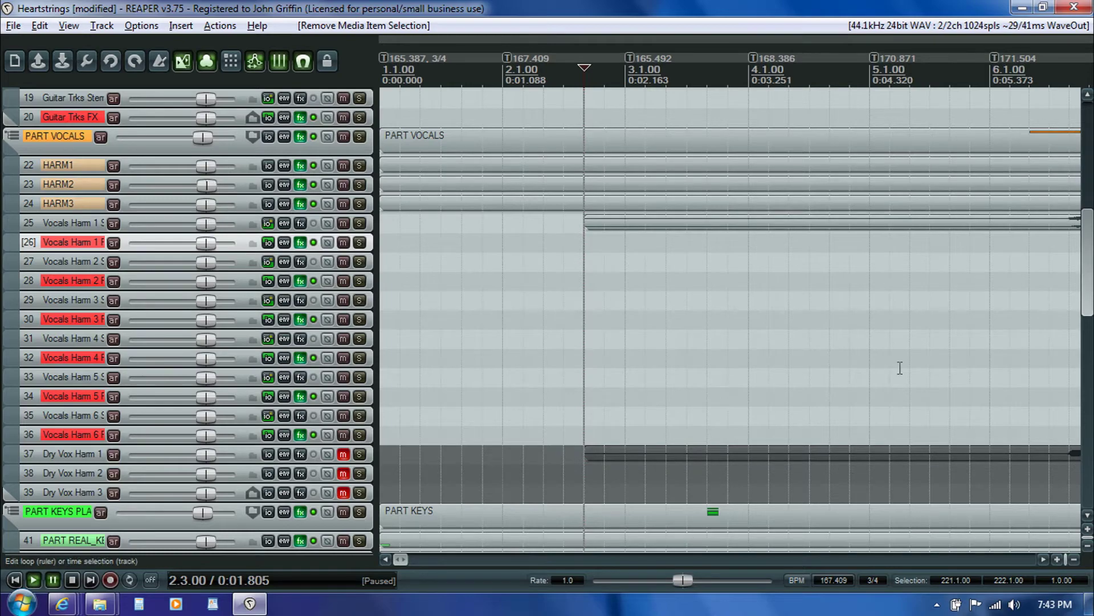
{"action": "scroll", "coordinate": [730, 319], "scroll_direction": "down", "scroll_amount": 5}
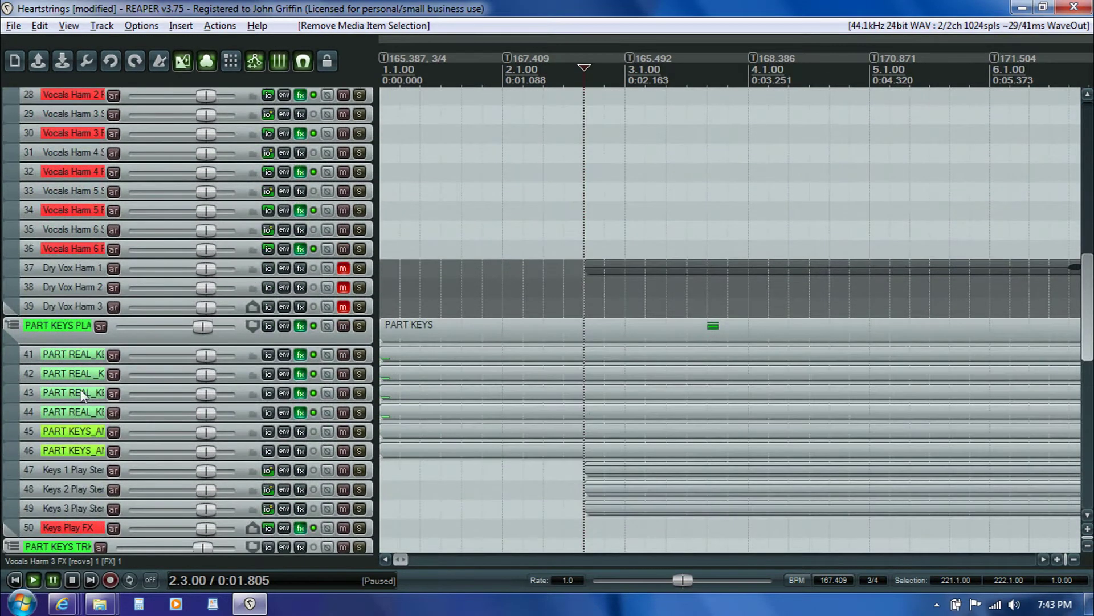
{"action": "left_click", "coordinate": [92, 312]}
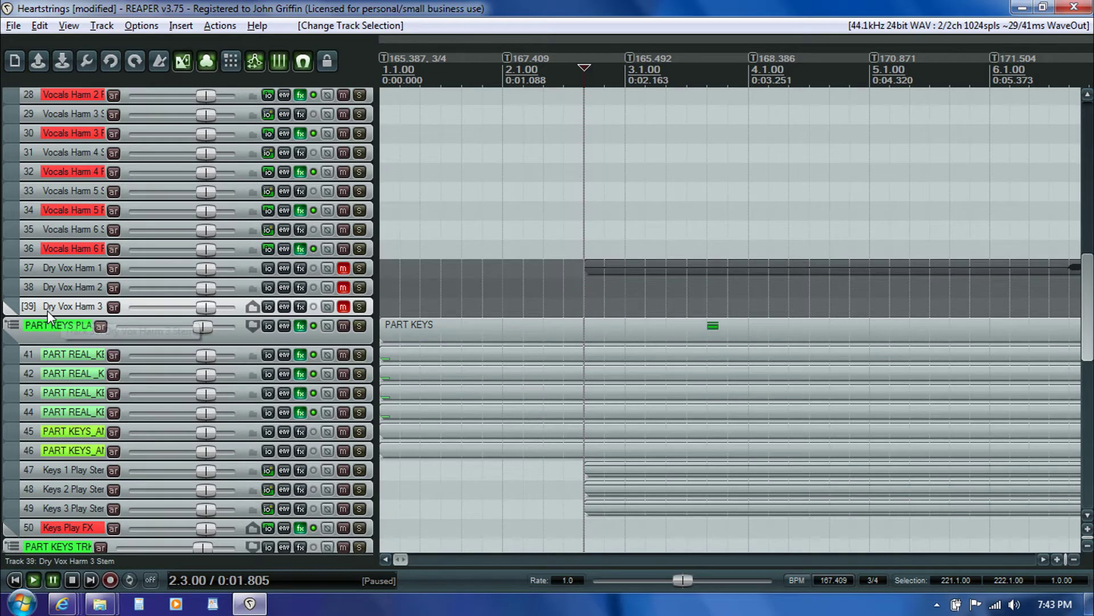
{"action": "key", "text": "ctrl+v"}
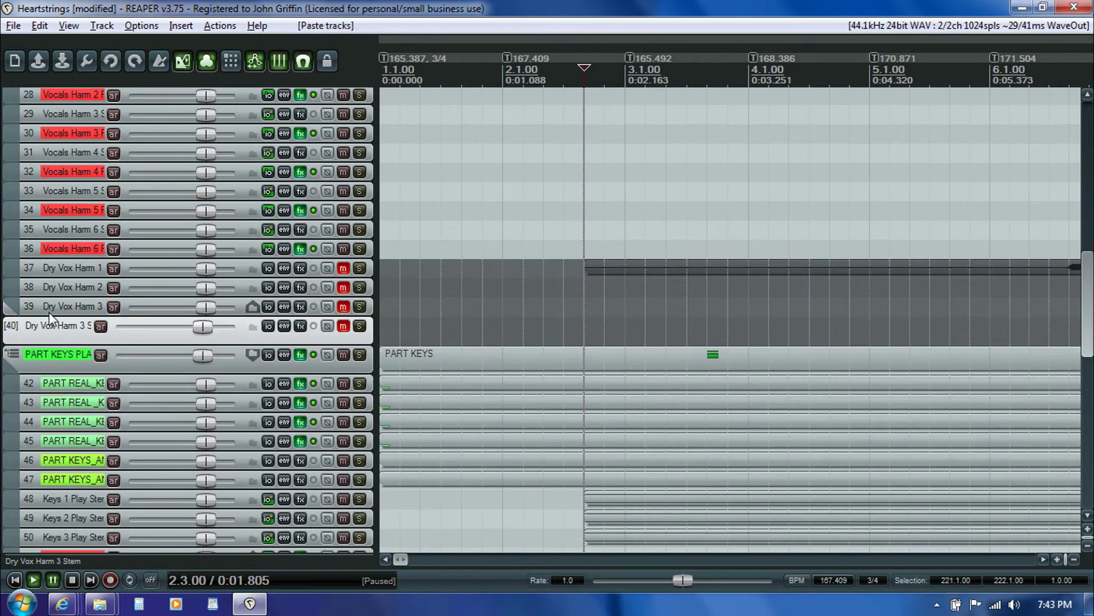
{"action": "key", "text": "ctrl+v"}
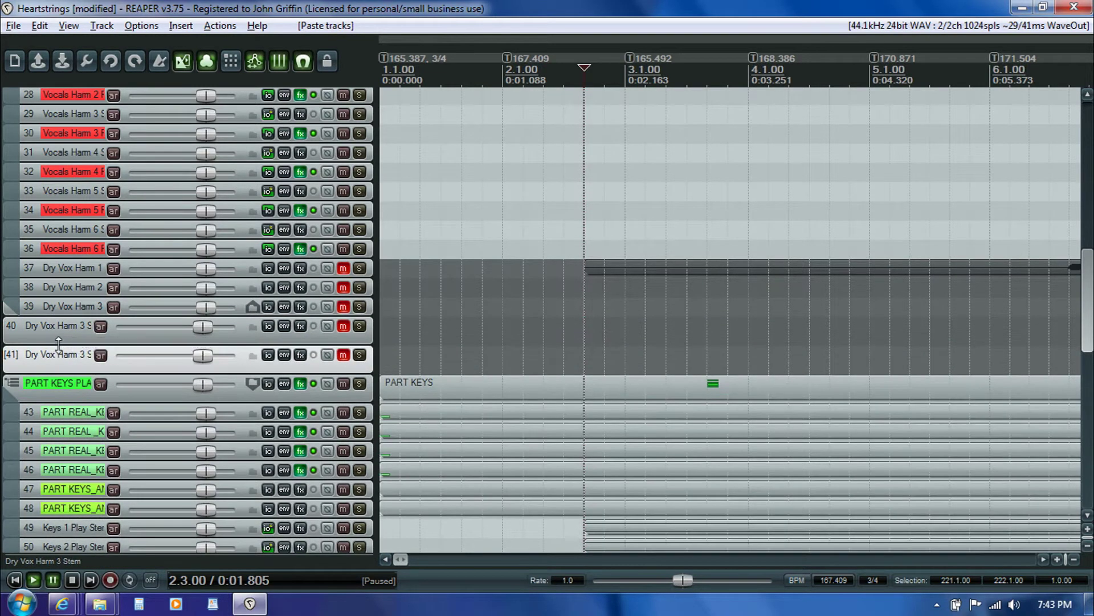
{"action": "key", "text": "ctrl+v"}
Step: Move the three duplicated Dry Vox Harm 3 Stem tracks into the PART VOCALS folder, below the original
{"action": "left_click", "coordinate": [57, 329]}
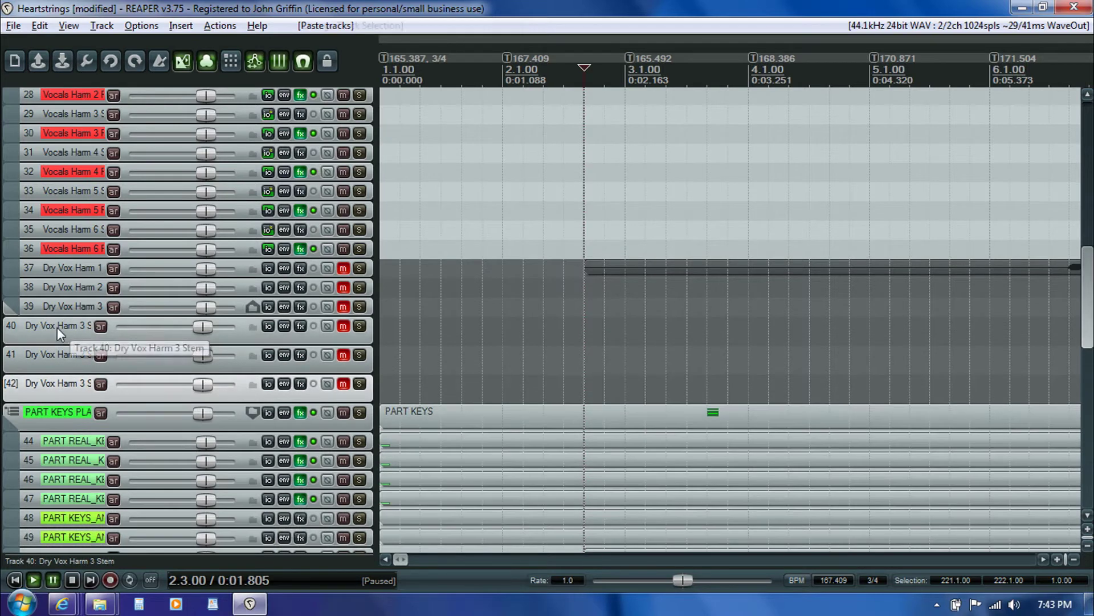
{"action": "left_click", "coordinate": [61, 386], "text": "shift"}
{"action": "left_click_drag", "start_coordinate": [38, 341], "coordinate": [33, 309]}
Step: Rename the three duplicated dry tracks as Dry Vox Harm 4 Stem, Dry Vox Harm 5 Stem and Dry Vox Harm 6 Stem
{"action": "double_click", "coordinate": [99, 325]}
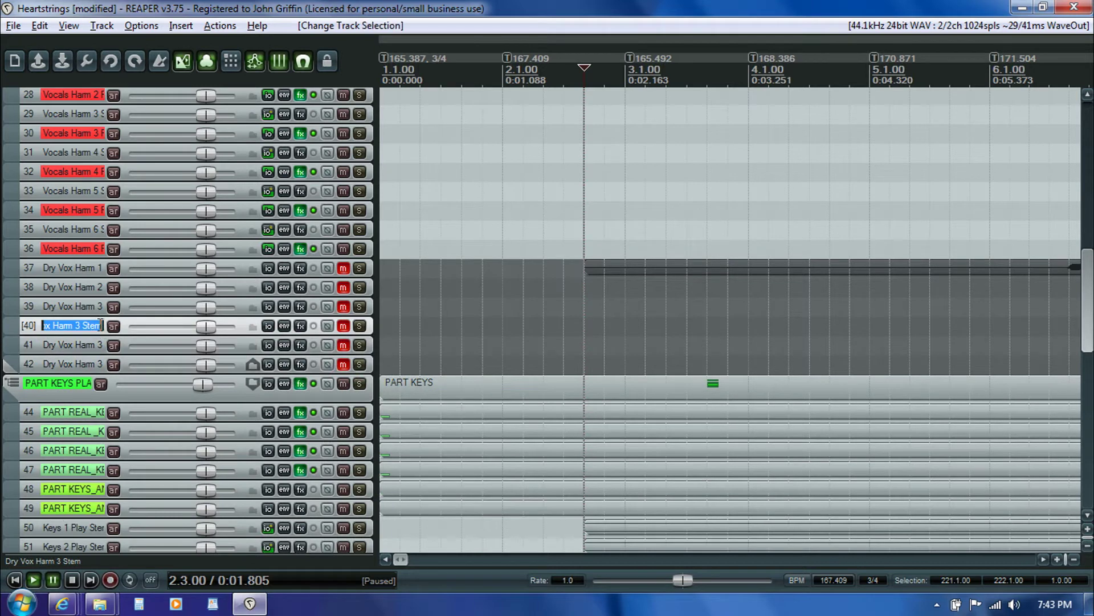
{"action": "left_click", "coordinate": [85, 325]}
{"action": "key", "text": "BackSpace"}
{"action": "type", "text": "4"}
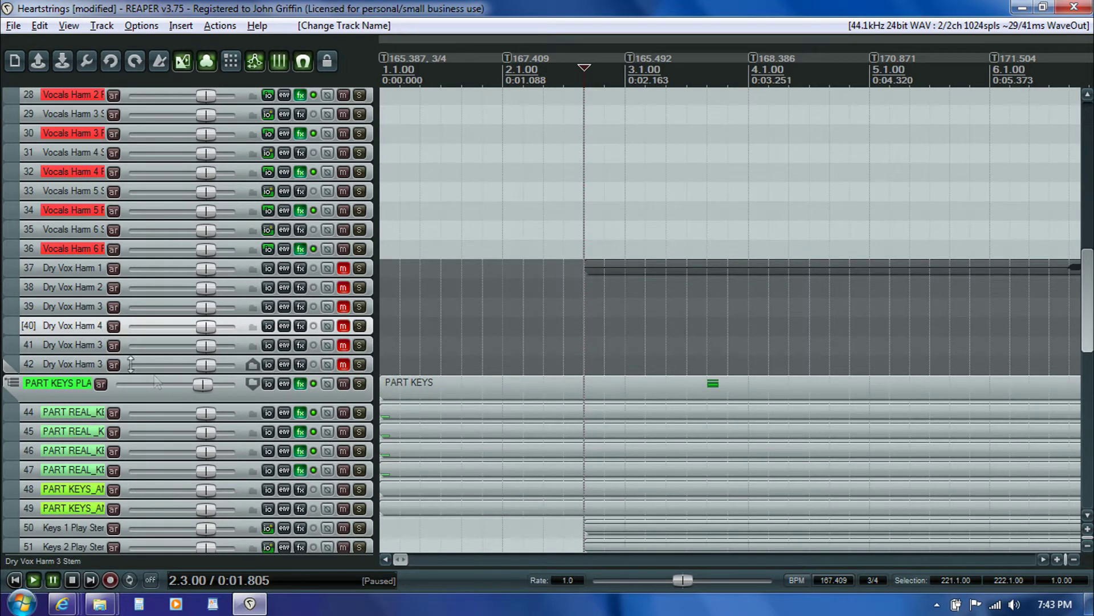
{"action": "double_click", "coordinate": [96, 342]}
{"action": "left_click", "coordinate": [84, 344]}
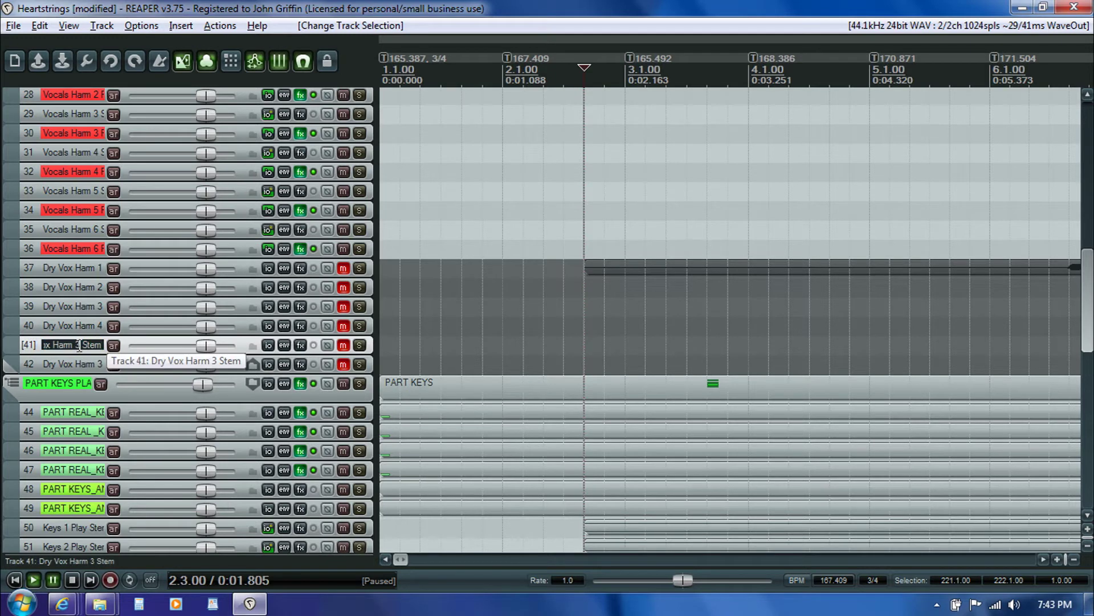
{"action": "key", "text": "BackSpace"}
{"action": "type", "text": "5"}
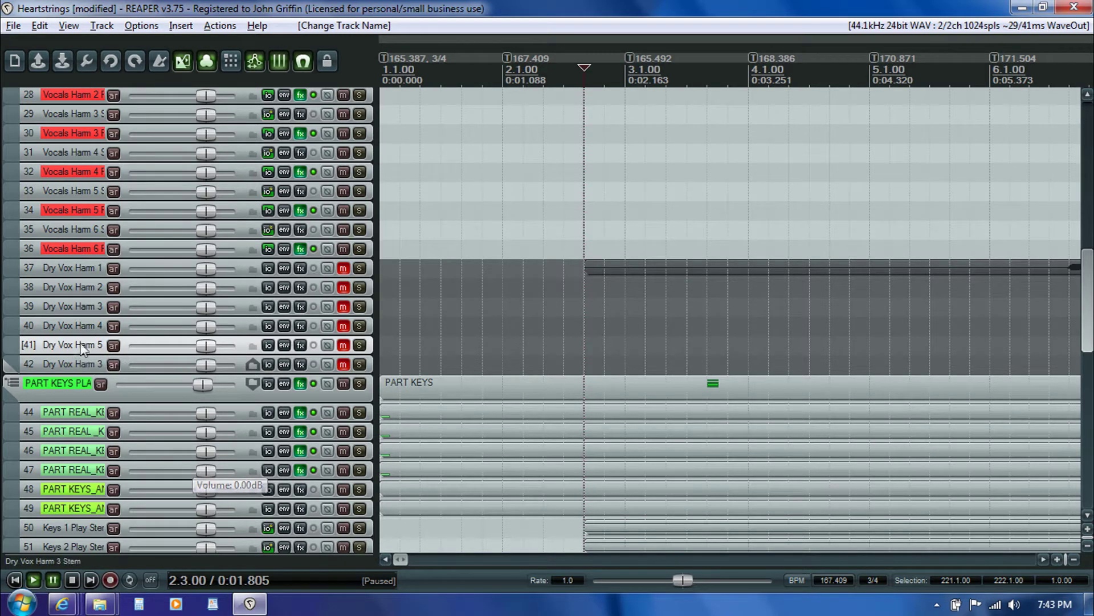
{"action": "double_click", "coordinate": [98, 364]}
{"action": "left_click", "coordinate": [77, 364]}
{"action": "key", "text": "BackSpace"}
{"action": "type", "text": "6"}
{"action": "key", "text": "Return"}
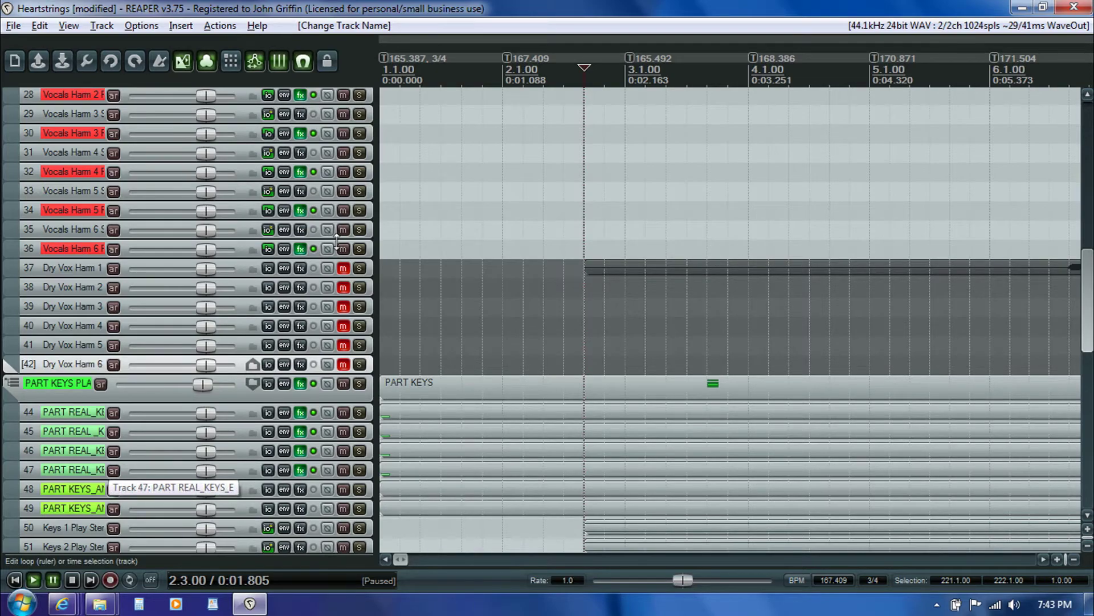
Step: Move the five non-dry items, CC_HS_VOX_HARMONY_1 to CC_HS_VOX_HARMONY_5, together onto the Vocals Harm 2 to Vocals Harm 6 Stem tracks
{"action": "left_click_drag", "start_coordinate": [1086, 325], "coordinate": [1086, 479]}
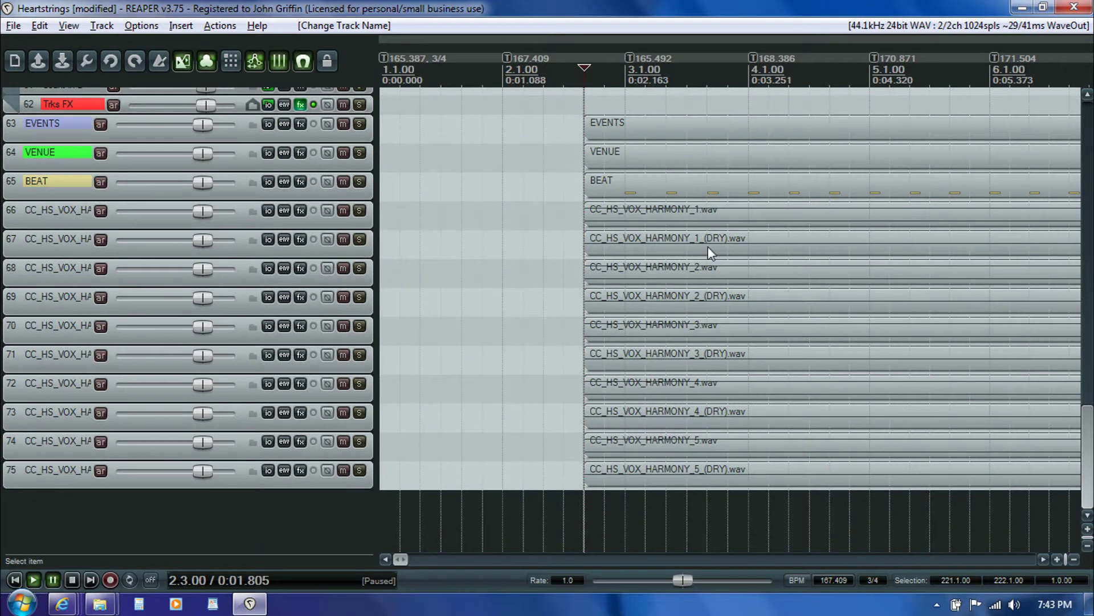
{"action": "left_click", "coordinate": [674, 215]}
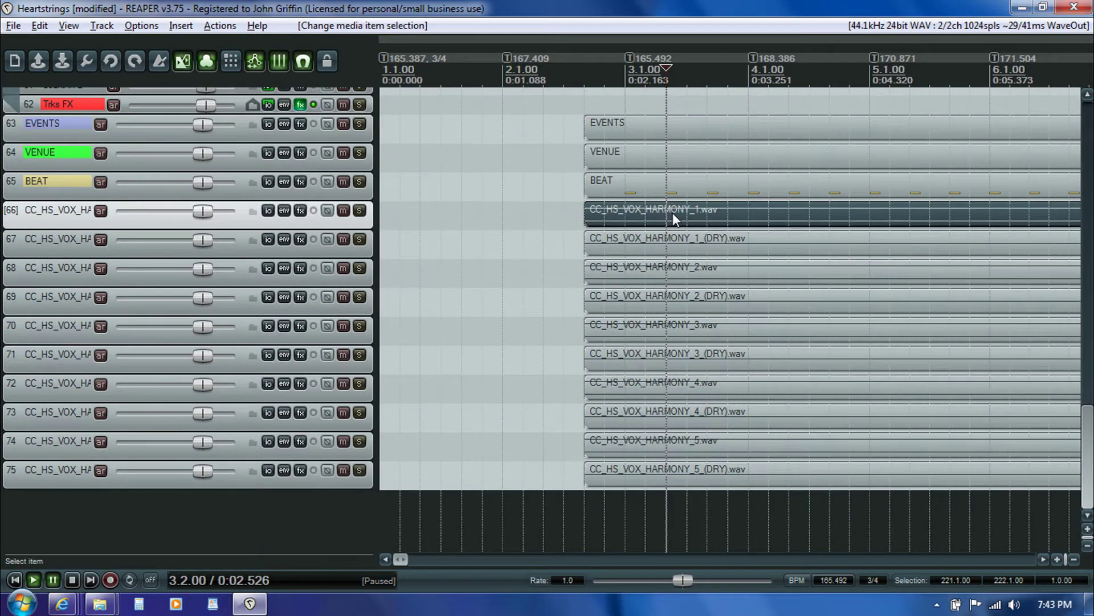
{"action": "left_click", "coordinate": [644, 276], "text": "ctrl"}
{"action": "left_click", "coordinate": [655, 334], "text": "ctrl"}
{"action": "left_click", "coordinate": [660, 392], "text": "ctrl"}
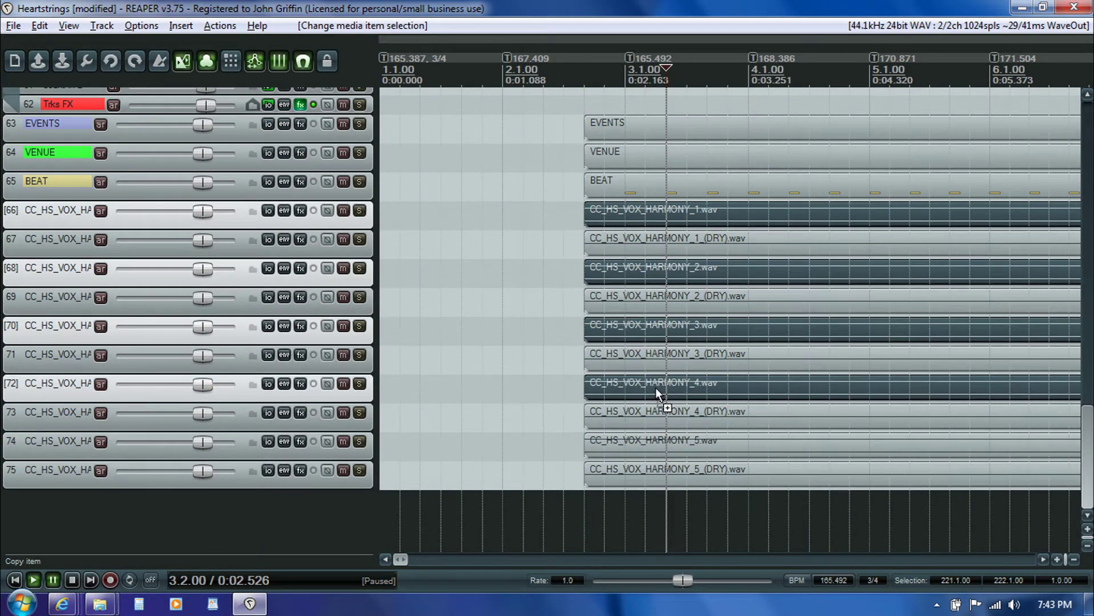
{"action": "left_click", "coordinate": [673, 448], "text": "ctrl"}
{"action": "mouse_move", "coordinate": [672, 217]}
{"action": "left_mouse_down"}
{"action": "mouse_move", "coordinate": [670, 44]}
{"action": "mouse_move", "coordinate": [640, 313]}
{"action": "mouse_move", "coordinate": [689, 271]}
{"action": "mouse_move", "coordinate": [665, 227]}
{"action": "left_mouse_up"}
{"action": "left_click", "coordinate": [556, 366]}
{"action": "scroll", "coordinate": [666, 320], "scroll_direction": "down", "scroll_amount": 10}
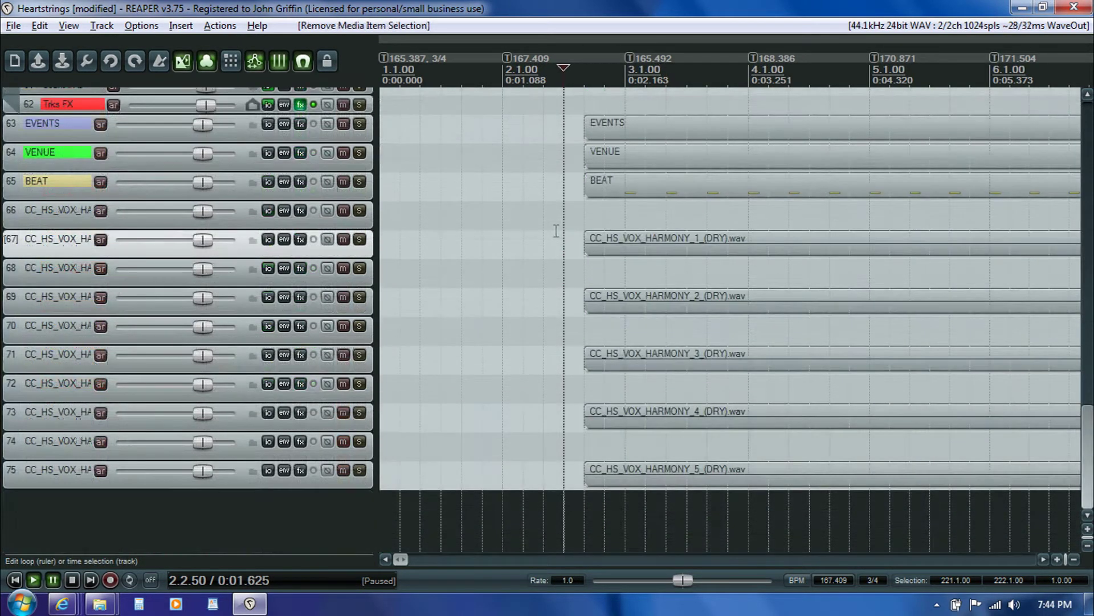
Step: Move the CC_HS_VOX_HARMONY 1, 2 and 3 (DRY) items onto the Dry Vox Harm 2, 3 and 4 Stem tracks respectively
{"action": "left_click_drag", "start_coordinate": [652, 246], "coordinate": [645, 221]}
{"action": "left_click_drag", "start_coordinate": [1087, 282], "coordinate": [1088, 421]}
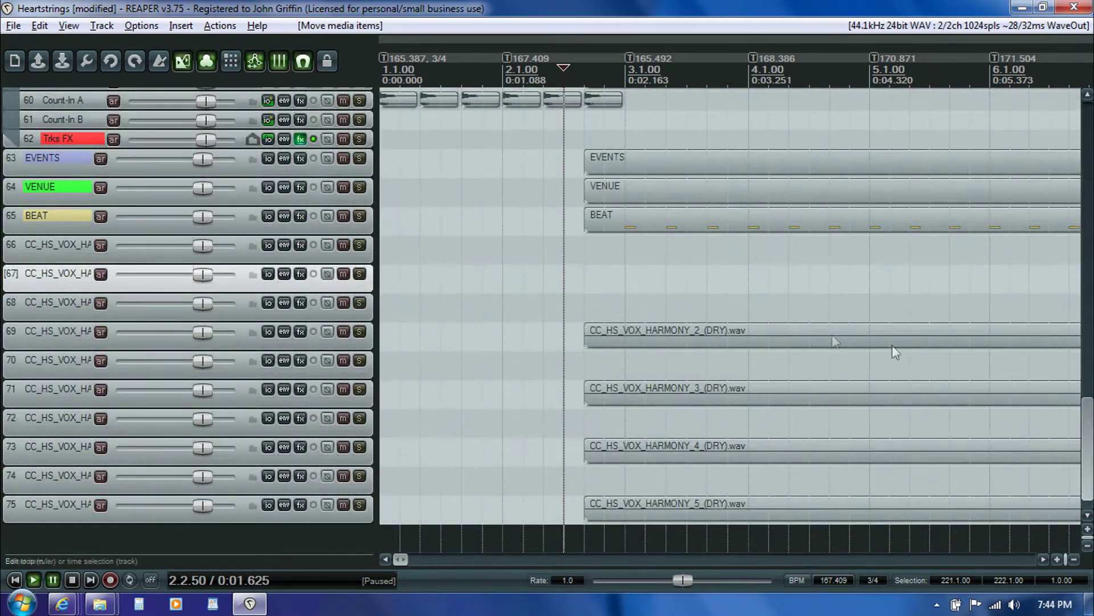
{"action": "left_click_drag", "start_coordinate": [659, 339], "coordinate": [660, 271]}
{"action": "left_click_drag", "start_coordinate": [1080, 305], "coordinate": [1084, 453]}
{"action": "left_click_drag", "start_coordinate": [647, 366], "coordinate": [649, 265]}
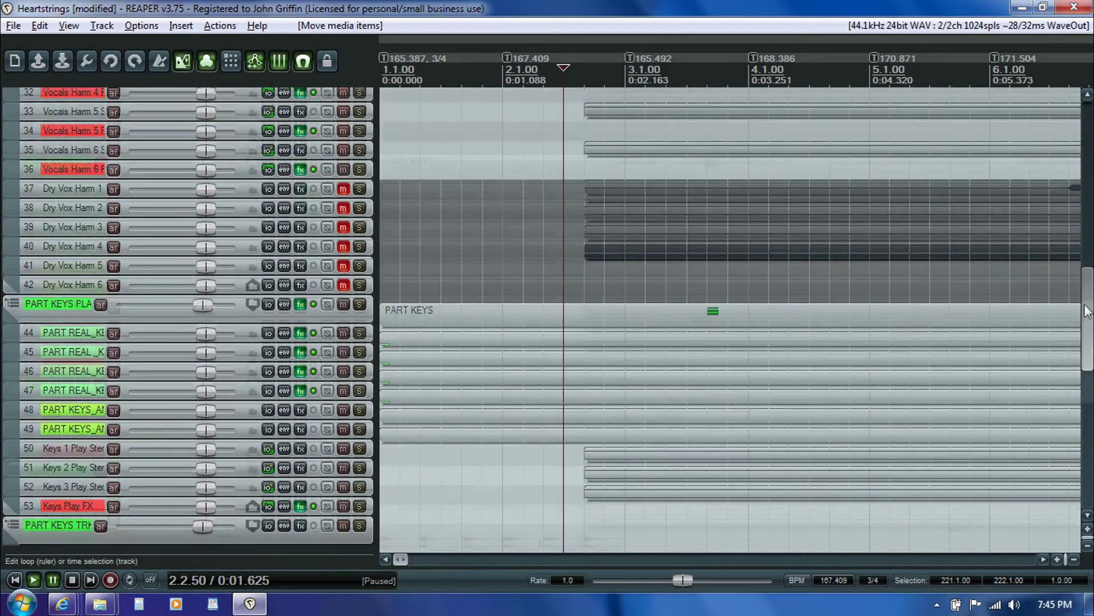
Step: Move the CC_HS_VOX_HARMONY 4 and 5 (DRY) items onto the Dry Vox Harm 5 and 6 Stem tracks respectively
{"action": "left_click_drag", "start_coordinate": [1088, 311], "coordinate": [1087, 450]}
{"action": "left_click_drag", "start_coordinate": [647, 416], "coordinate": [655, 365]}
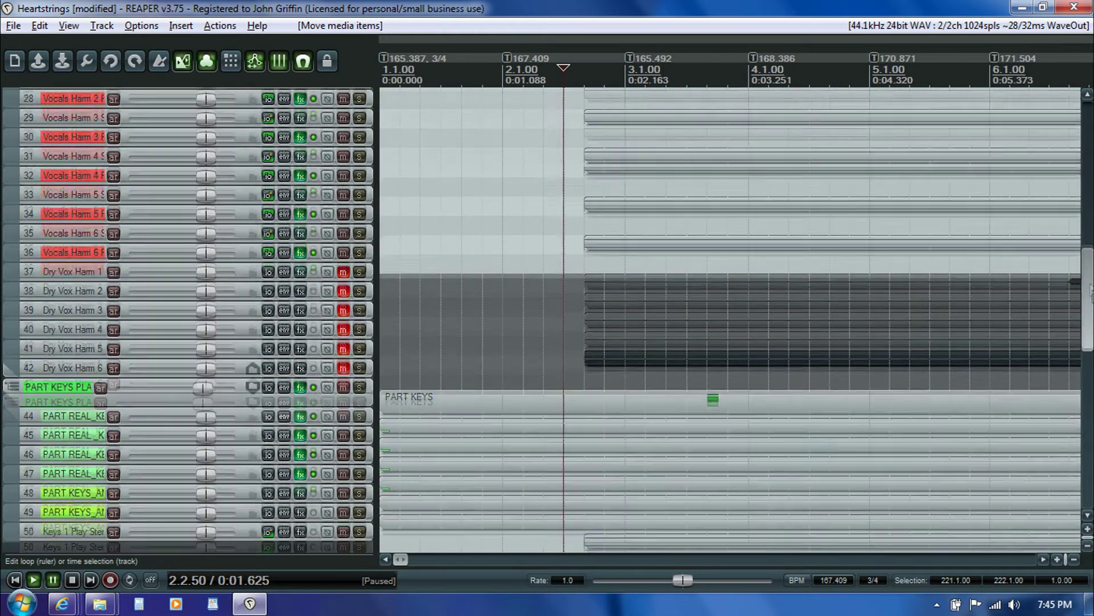
{"action": "scroll", "coordinate": [969, 455], "scroll_direction": "down", "scroll_amount": 10}
{"action": "scroll", "coordinate": [1088, 433], "scroll_direction": "down", "scroll_amount": 3}
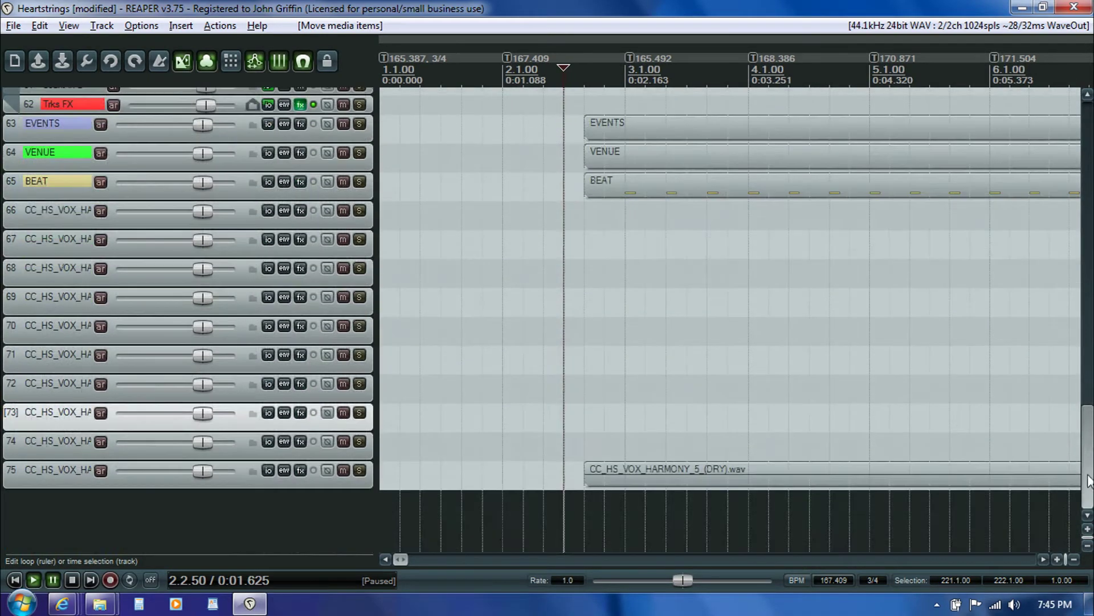
{"action": "left_click_drag", "start_coordinate": [641, 471], "coordinate": [639, 387]}
{"action": "left_click", "coordinate": [537, 326]}
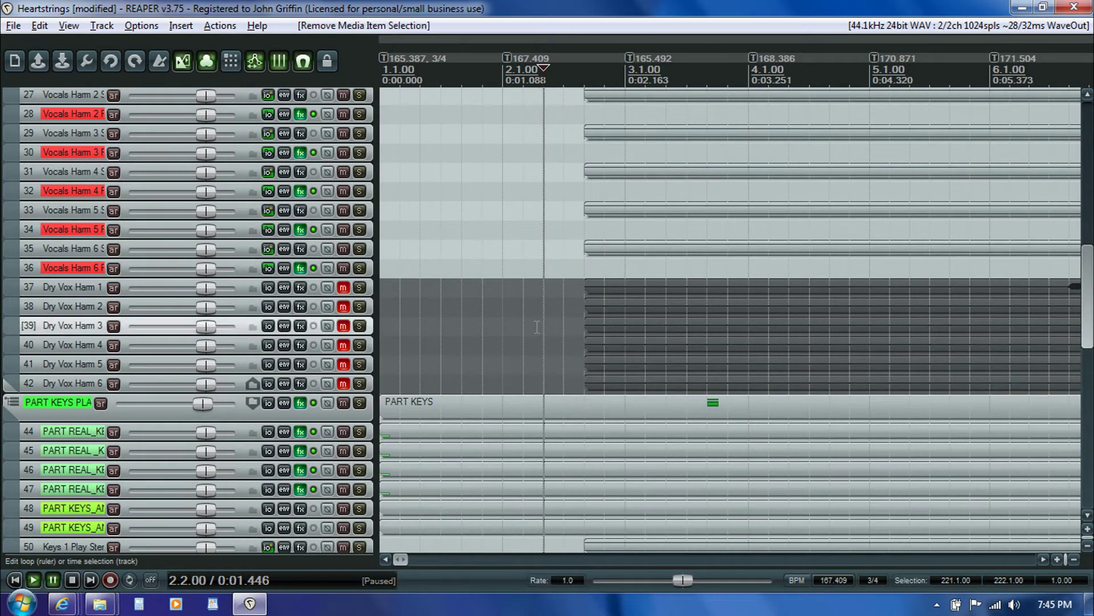
{"action": "scroll", "coordinate": [221, 393], "scroll_direction": "up", "scroll_amount": 3}
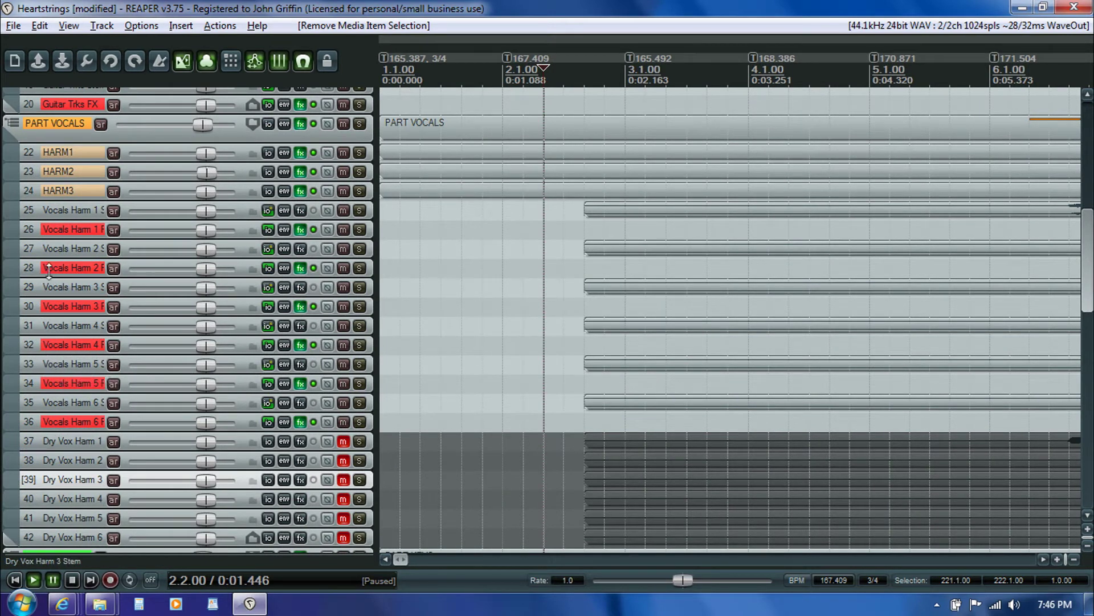
Step: Review the Vocals Harm 3 and 4 tracks and the harmony stem sends to their FX tracks in the routing matrix
{"action": "left_click", "coordinate": [94, 288]}
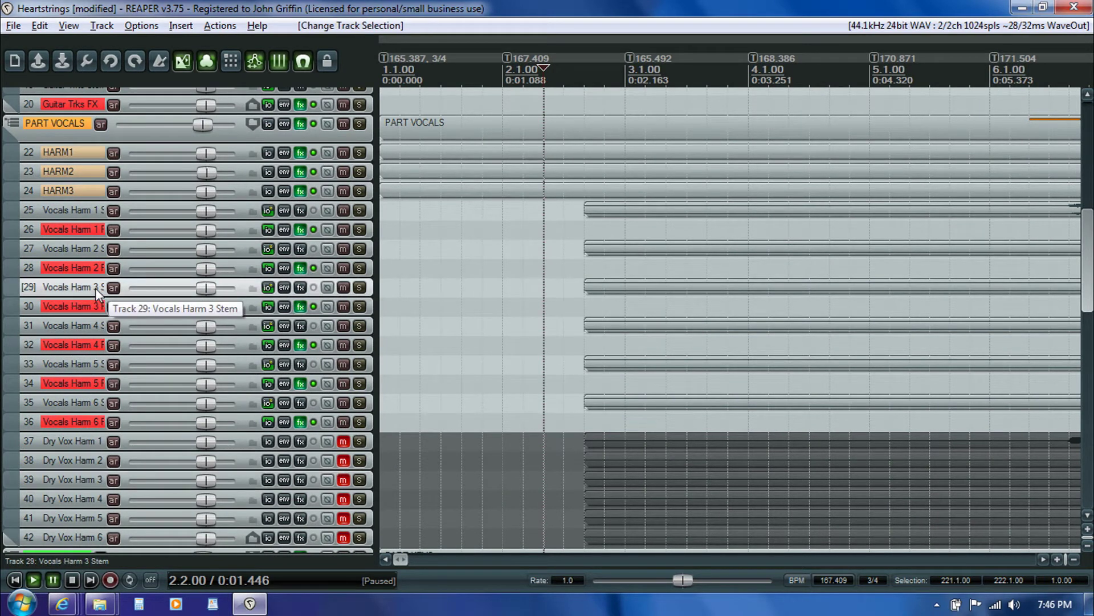
{"action": "left_click", "coordinate": [91, 306]}
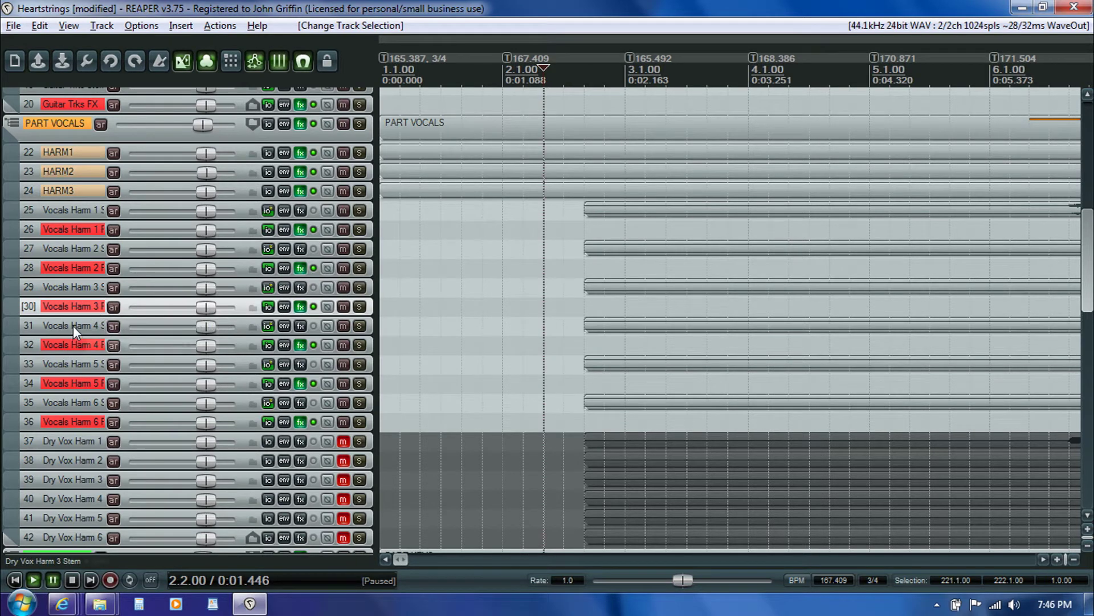
{"action": "left_click", "coordinate": [73, 326]}
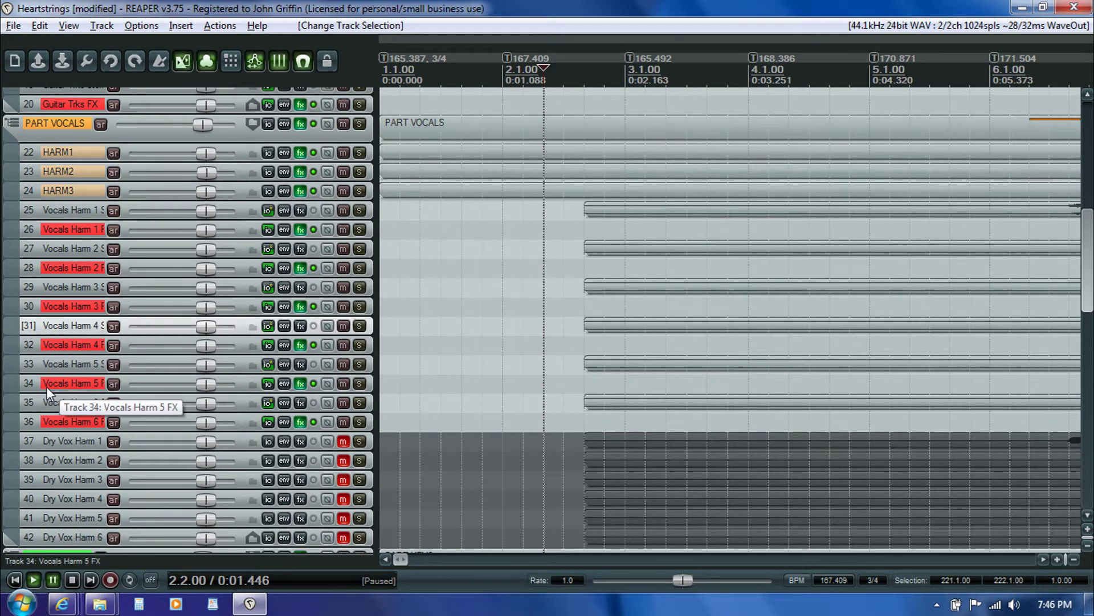
{"action": "key", "text": "alt+r"}
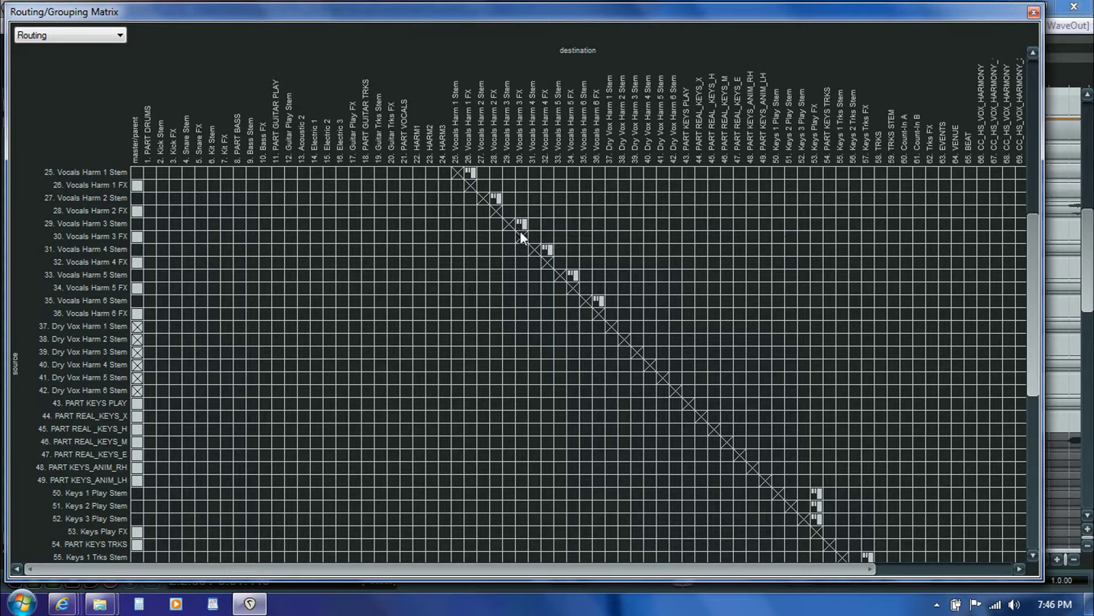
{"action": "left_click", "coordinate": [1033, 12]}
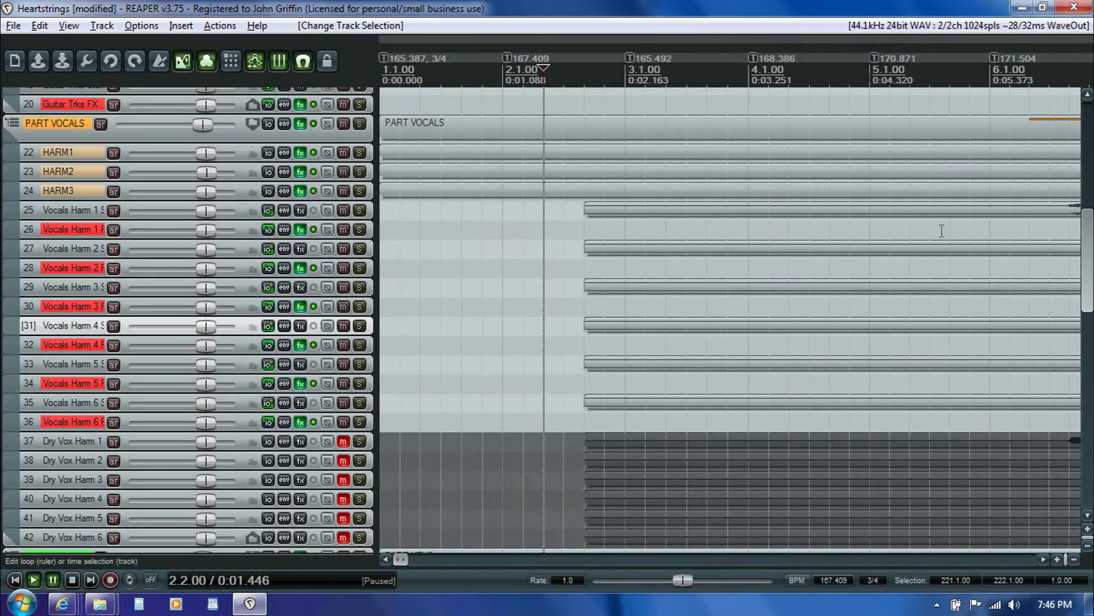
Step: Delete the ten emptied CC_HS_VOX_HARMONY tracks, 66 to 75, at the end of the track list
{"action": "left_click_drag", "start_coordinate": [1087, 308], "coordinate": [1058, 506]}
{"action": "left_click", "coordinate": [51, 219]}
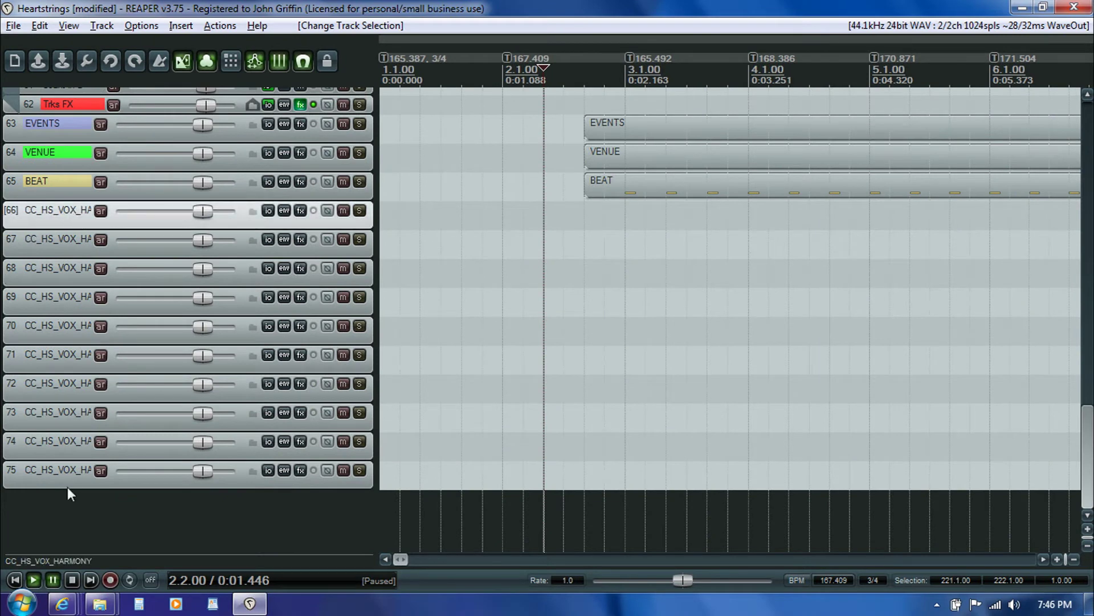
{"action": "left_click", "coordinate": [69, 481], "text": "shift"}
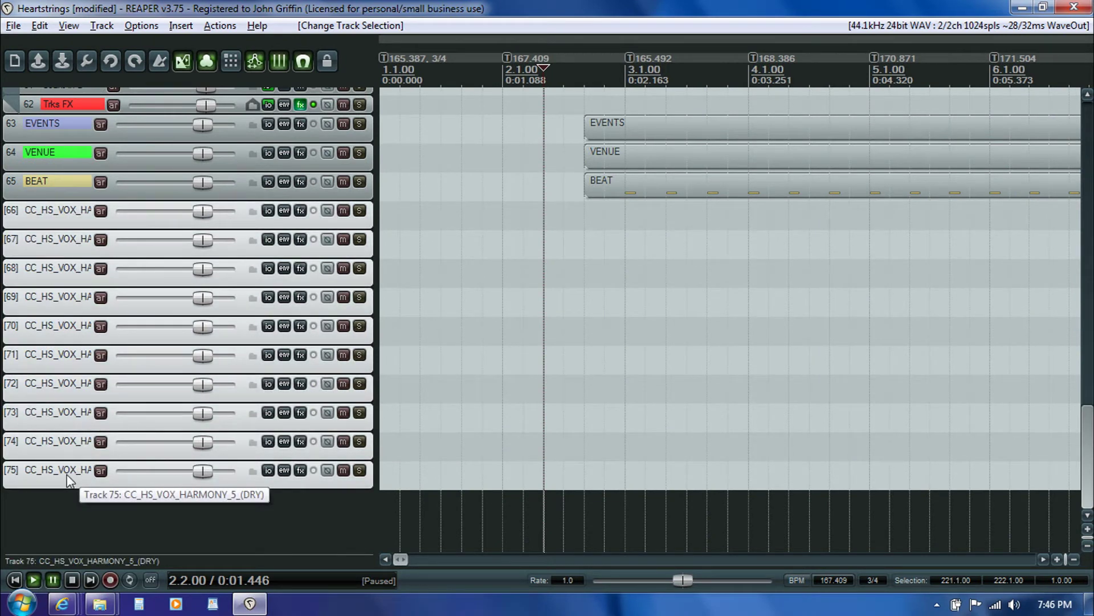
{"action": "key", "text": "Delete"}
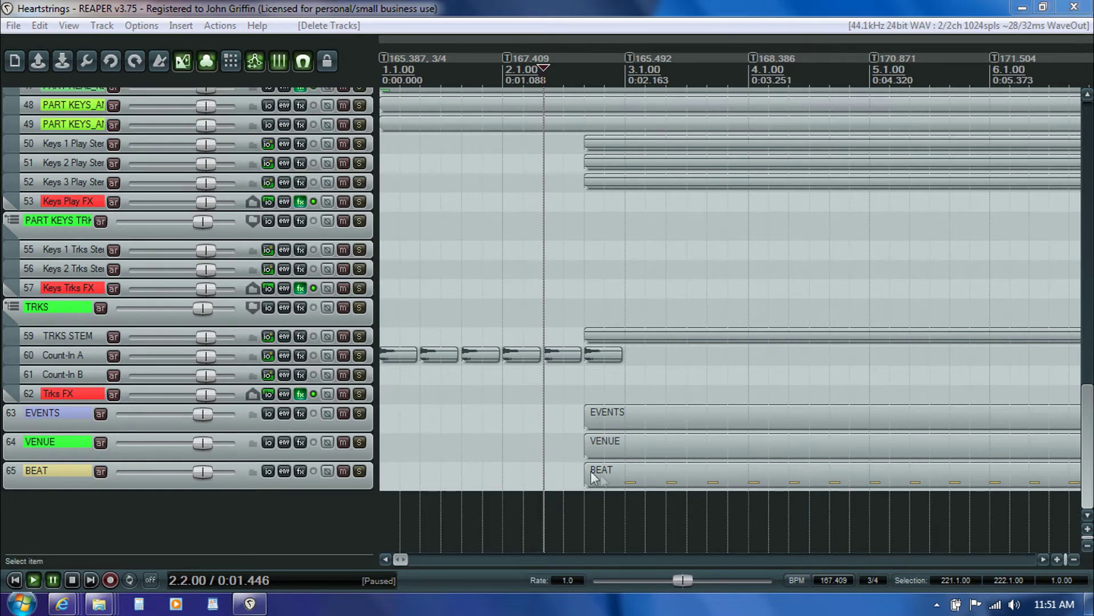
Step: In the BEAT take, put measure 4's downbeat note on beat 1 and its upbeat on beat 2, and move measure 5's first note to Downbeat
{"action": "double_click", "coordinate": [618, 471]}
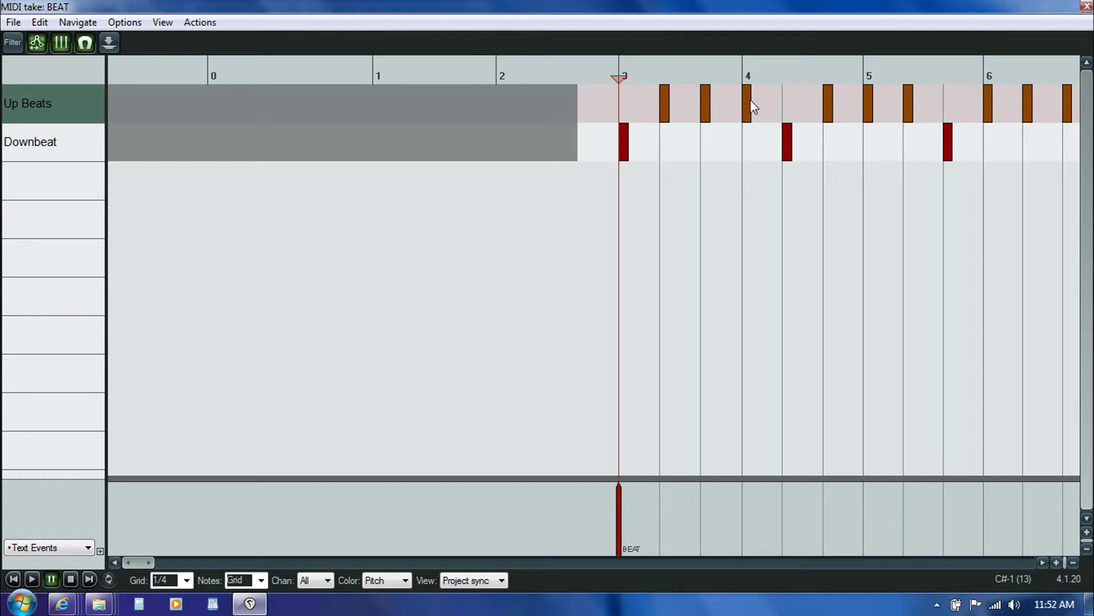
{"action": "left_click_drag", "start_coordinate": [749, 101], "coordinate": [778, 111]}
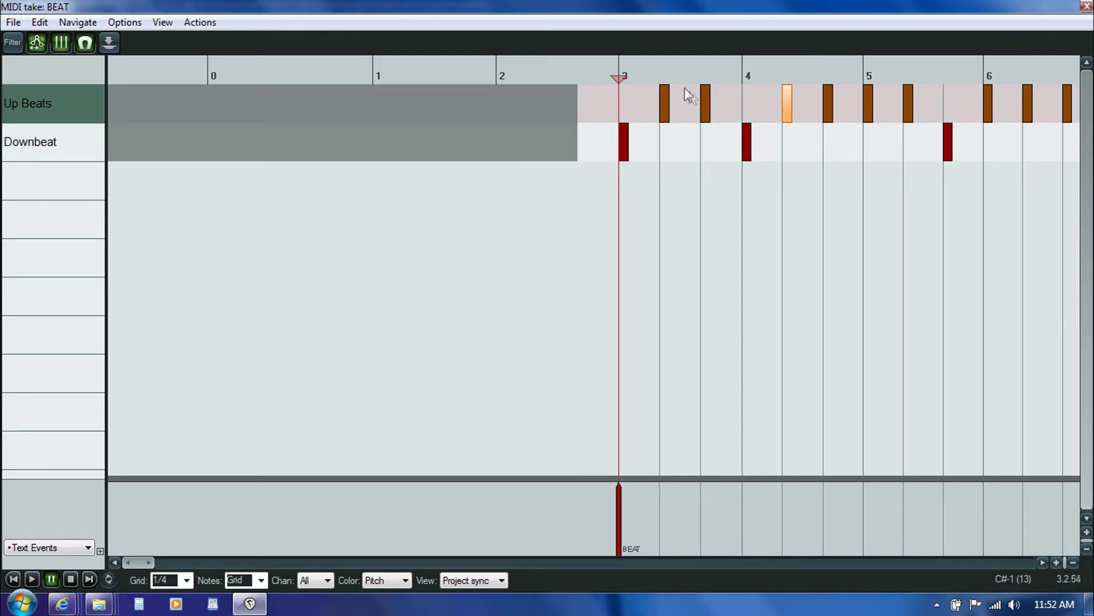
{"action": "left_click_drag", "start_coordinate": [870, 107], "coordinate": [873, 137]}
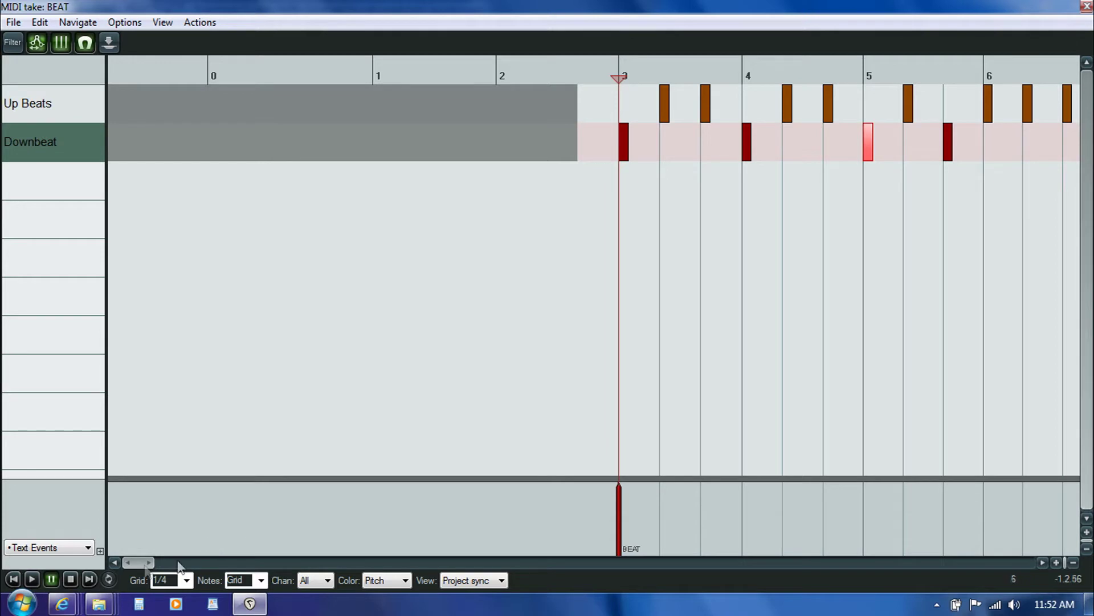
{"action": "left_click_drag", "start_coordinate": [138, 561], "coordinate": [813, 588]}
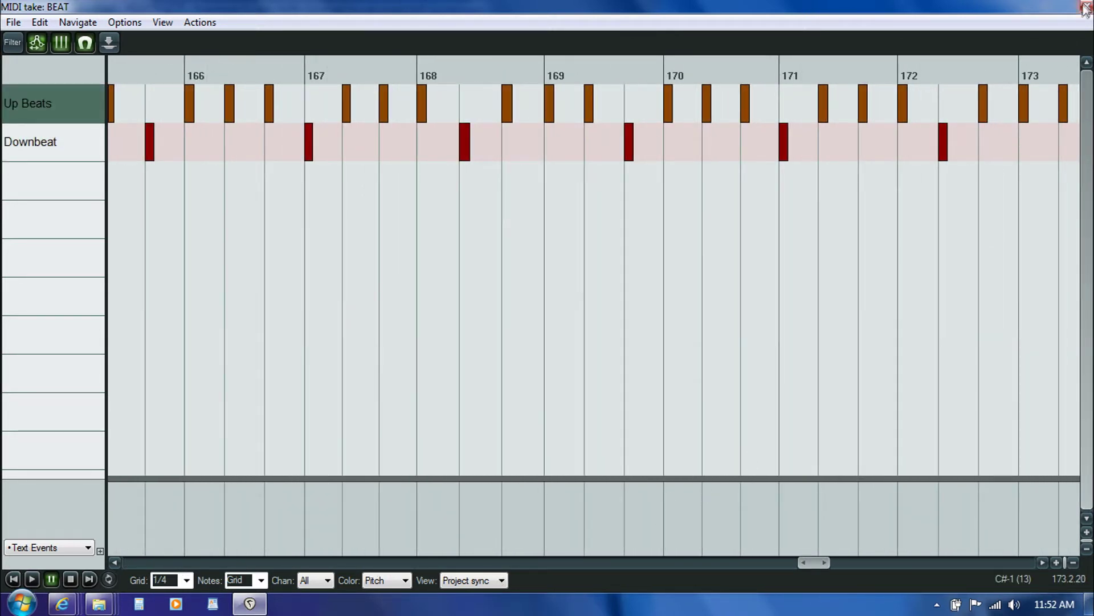
{"action": "left_click_drag", "start_coordinate": [812, 562], "coordinate": [1007, 562]}
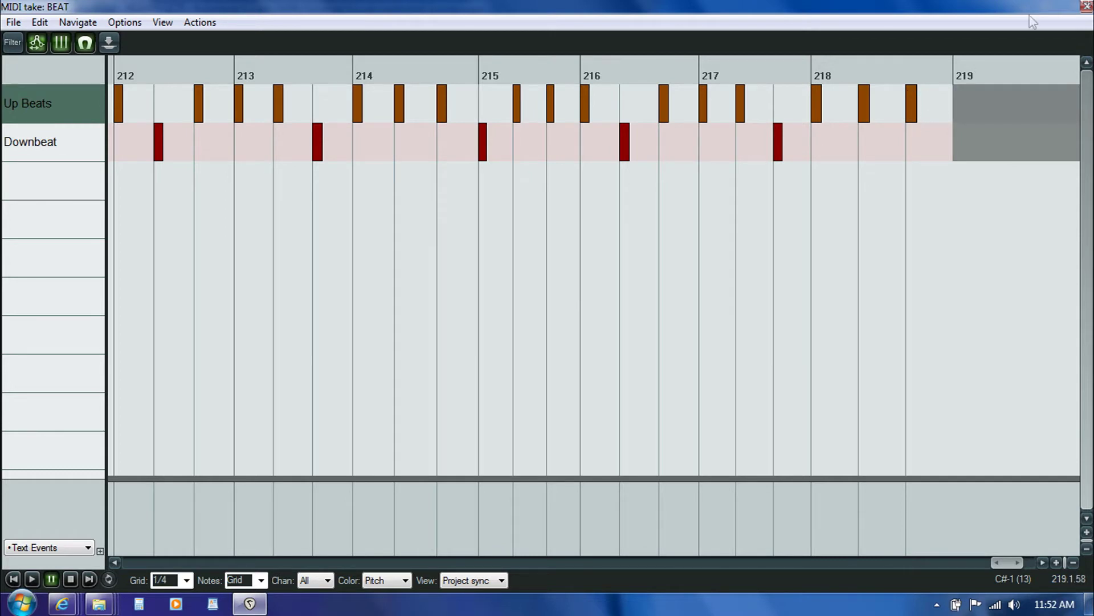
{"action": "left_click", "coordinate": [1085, 6]}
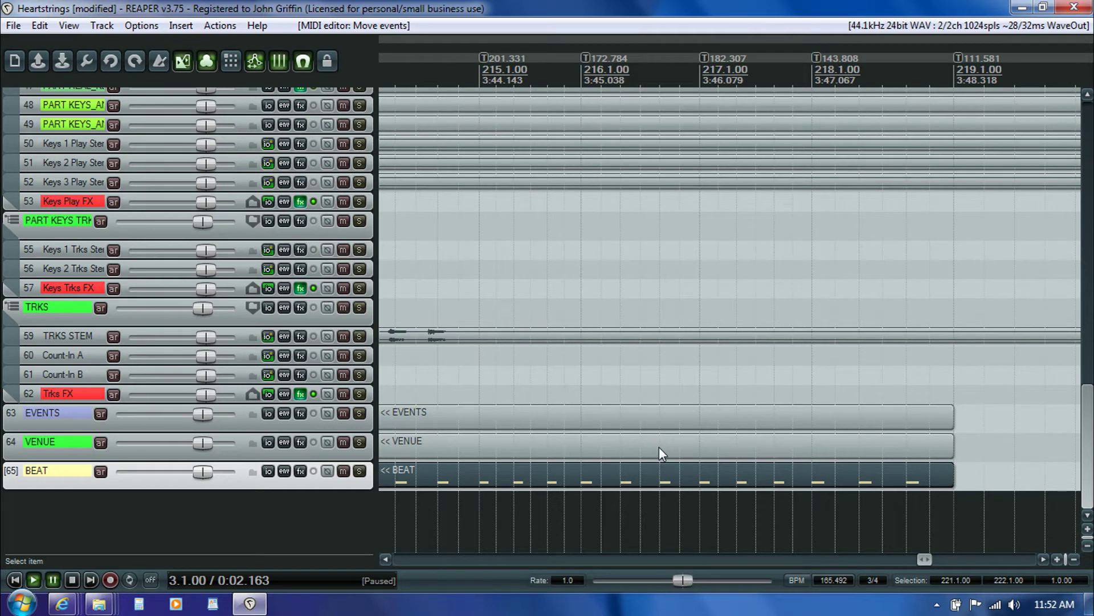
Step: Open the EVENTS take near the song's end and play from measure 214 to check the [music_end] and [end] events
{"action": "left_click", "coordinate": [659, 416]}
{"action": "double_click", "coordinate": [732, 416]}
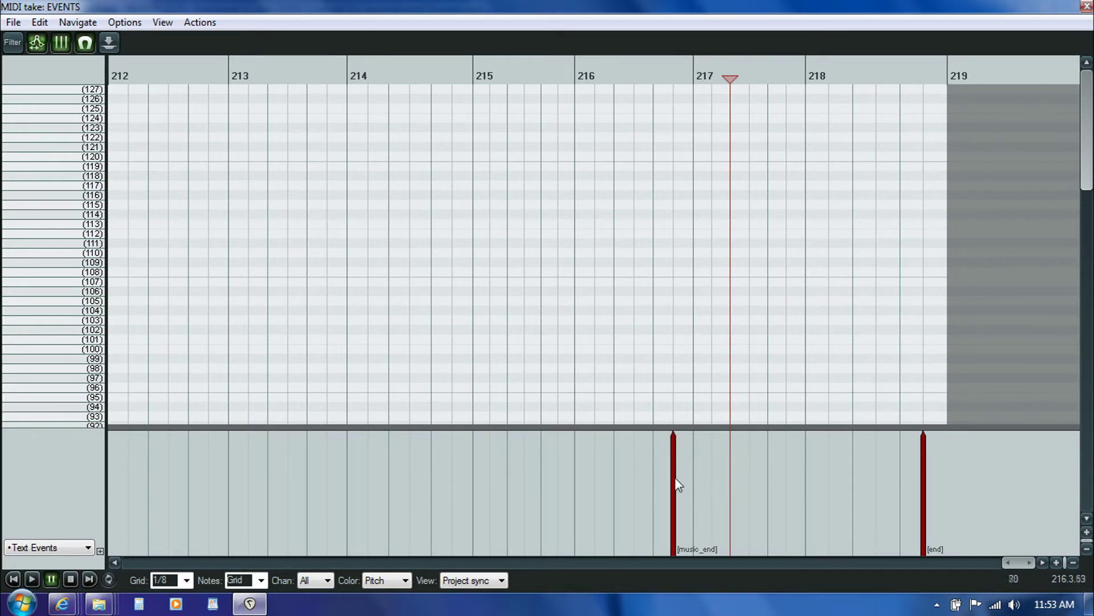
{"action": "left_click", "coordinate": [675, 458]}
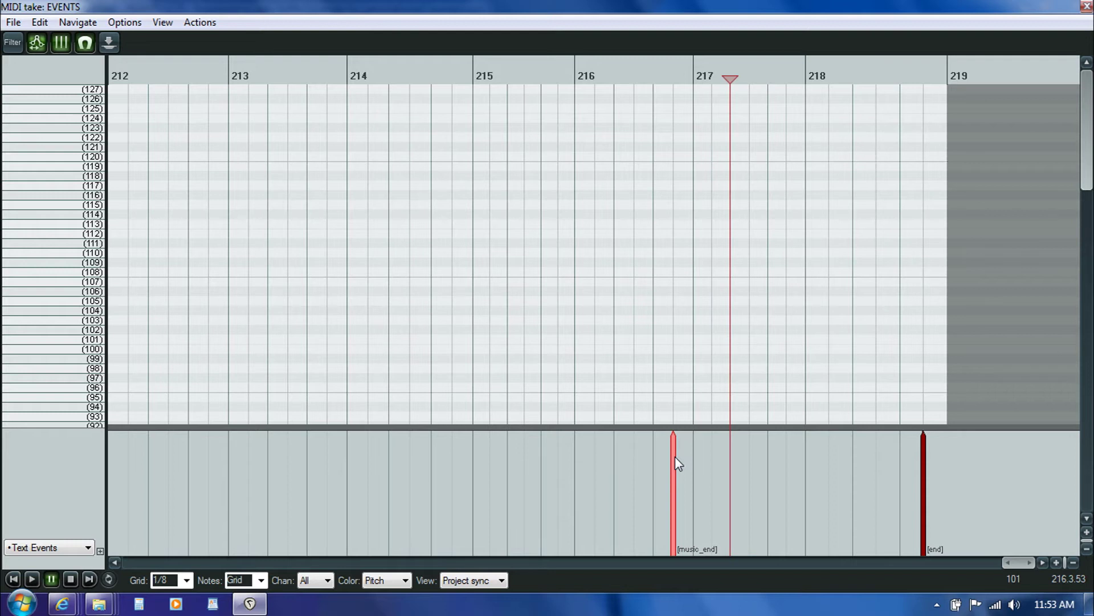
{"action": "left_click", "coordinate": [452, 366]}
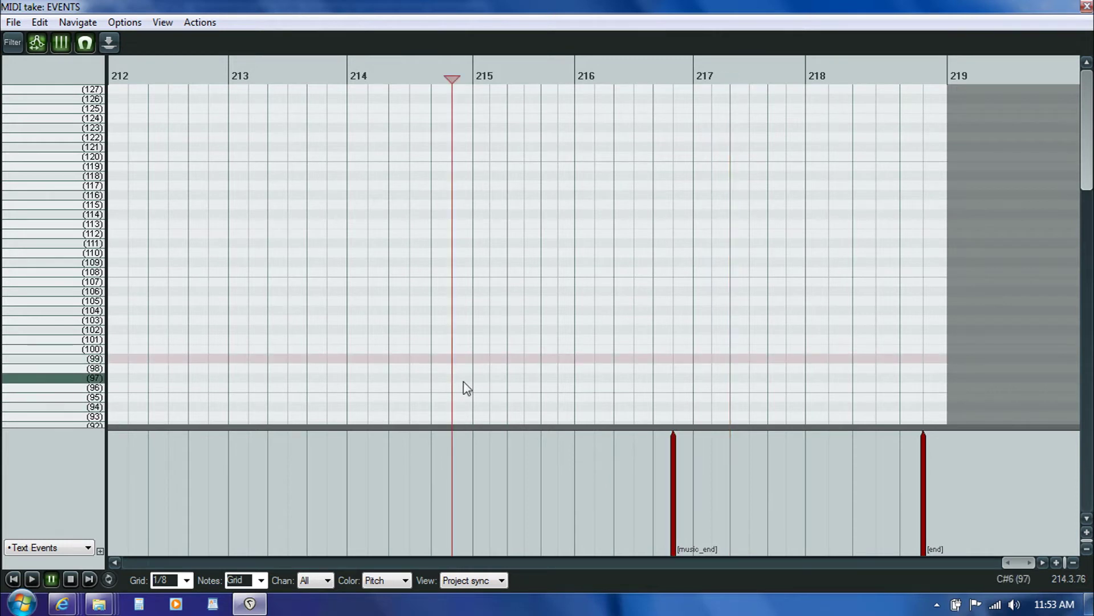
{"action": "left_click", "coordinate": [250, 318]}
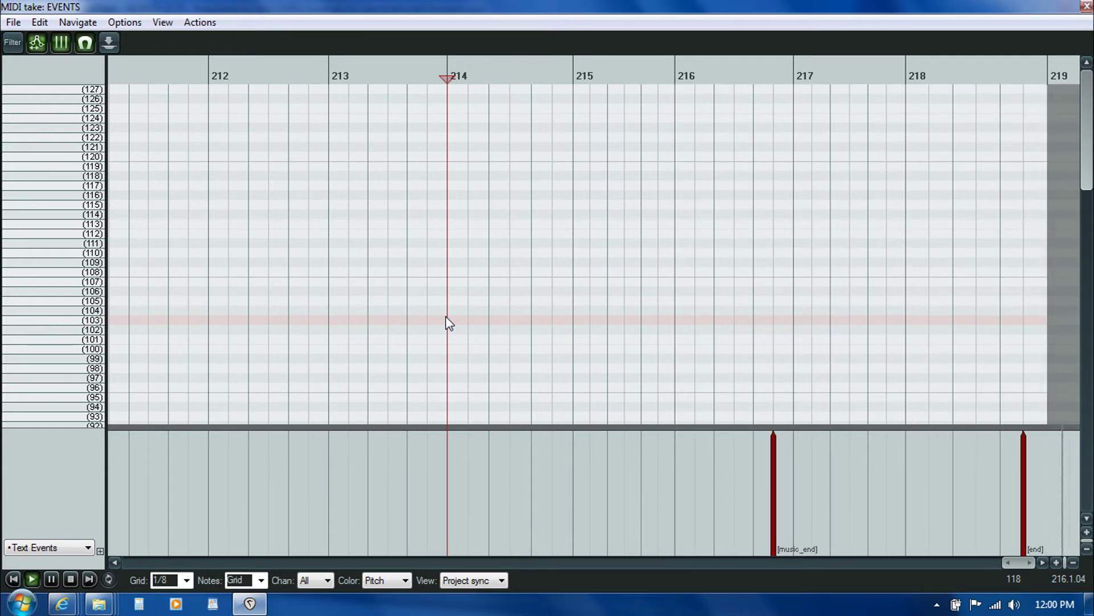
{"action": "key", "text": "ctrl+space"}
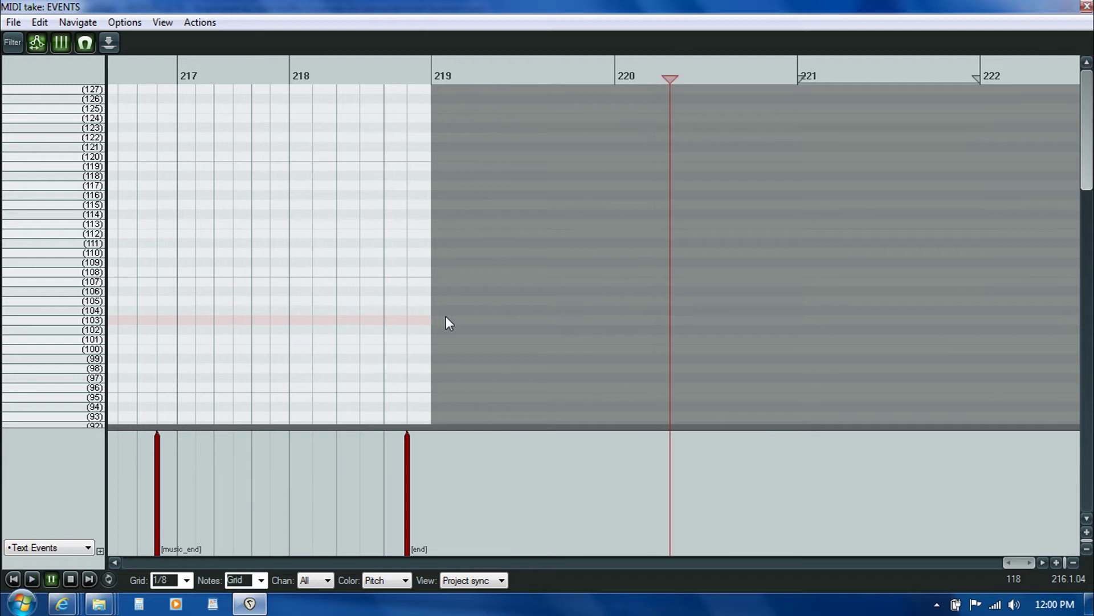
Step: Replay the song's ending from measure 214 and from measure 219 to find where the music actually stops
{"action": "left_click", "coordinate": [114, 562]}
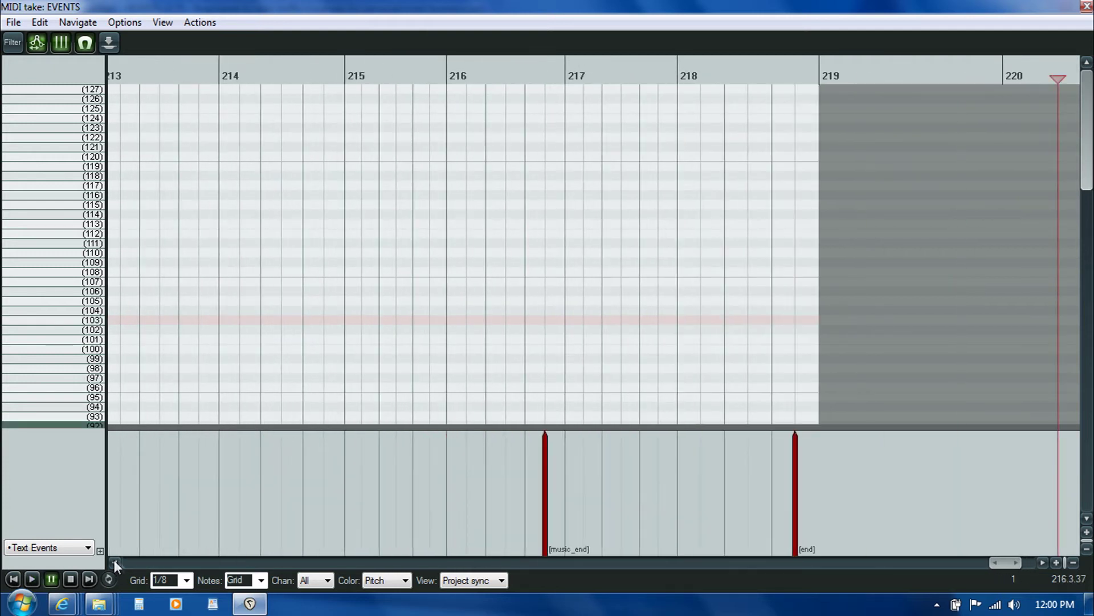
{"action": "left_click", "coordinate": [388, 343]}
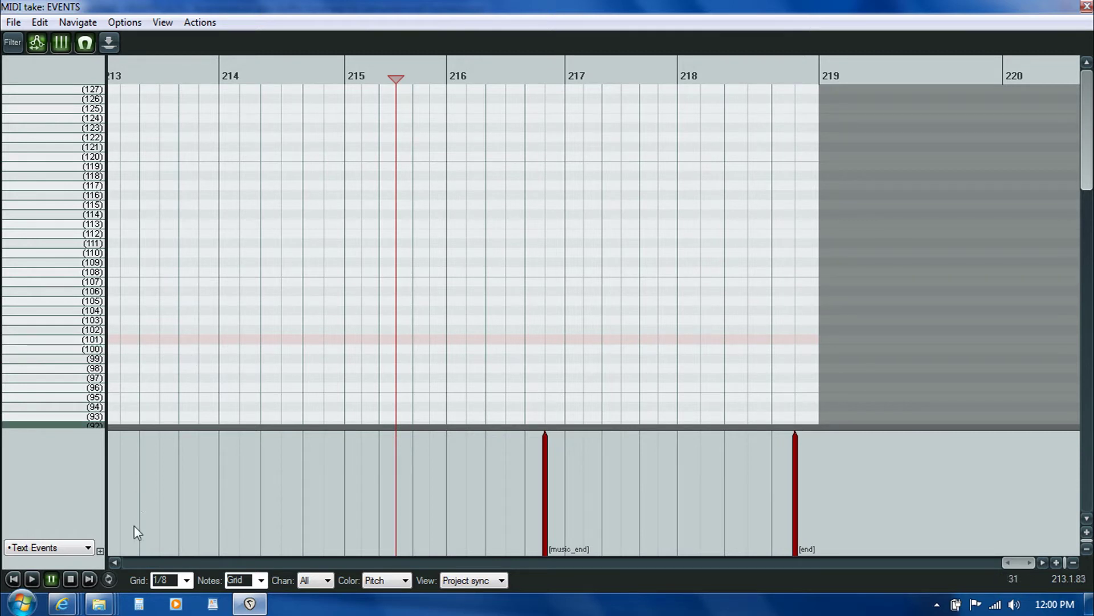
{"action": "left_click", "coordinate": [114, 562]}
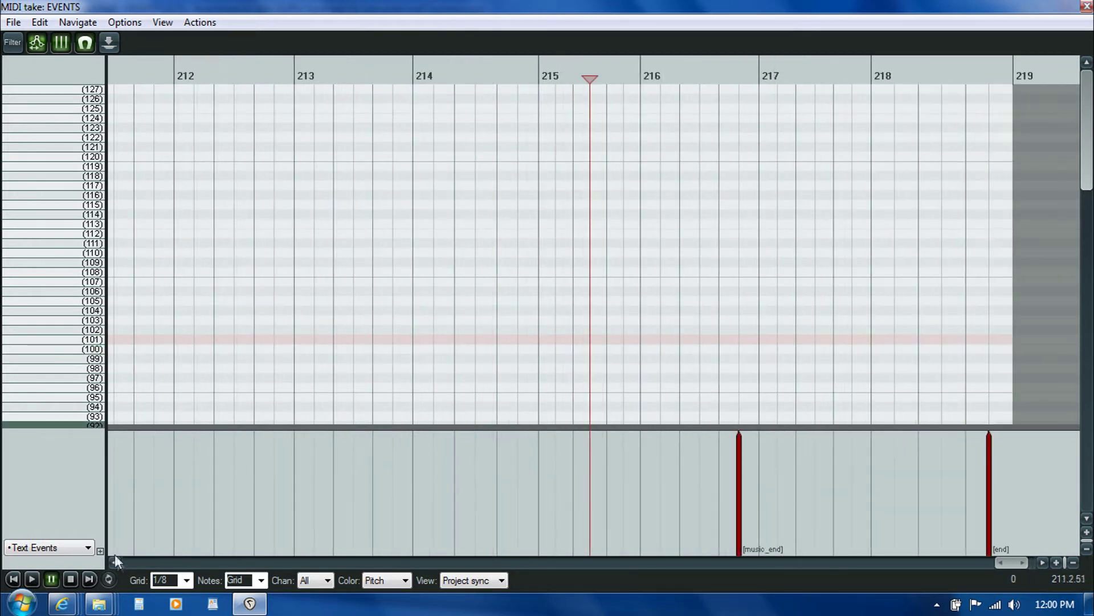
{"action": "left_click", "coordinate": [432, 311]}
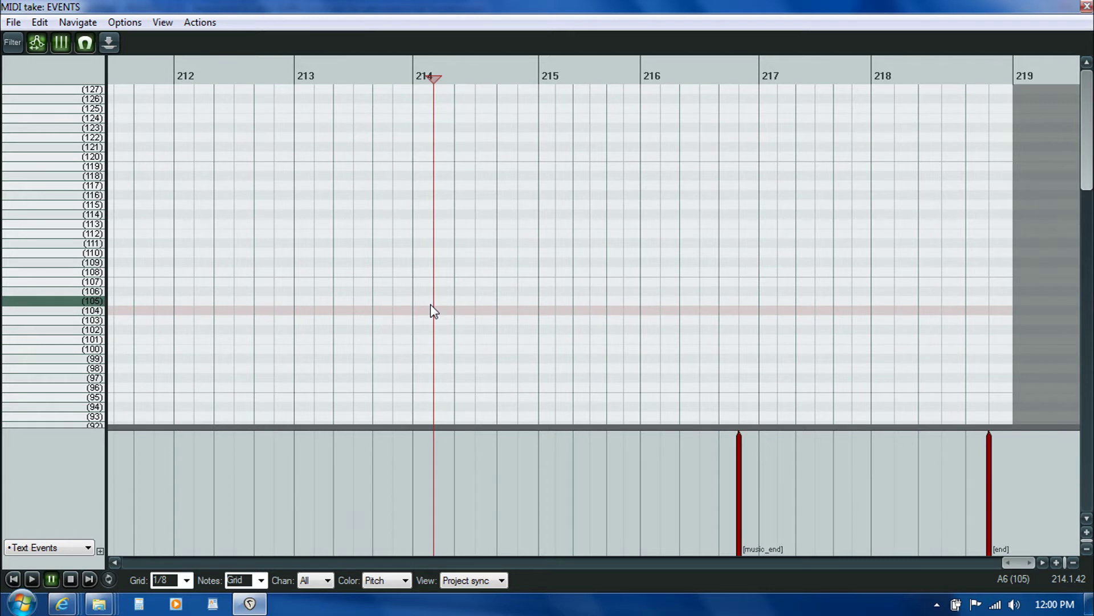
{"action": "key", "text": "space"}
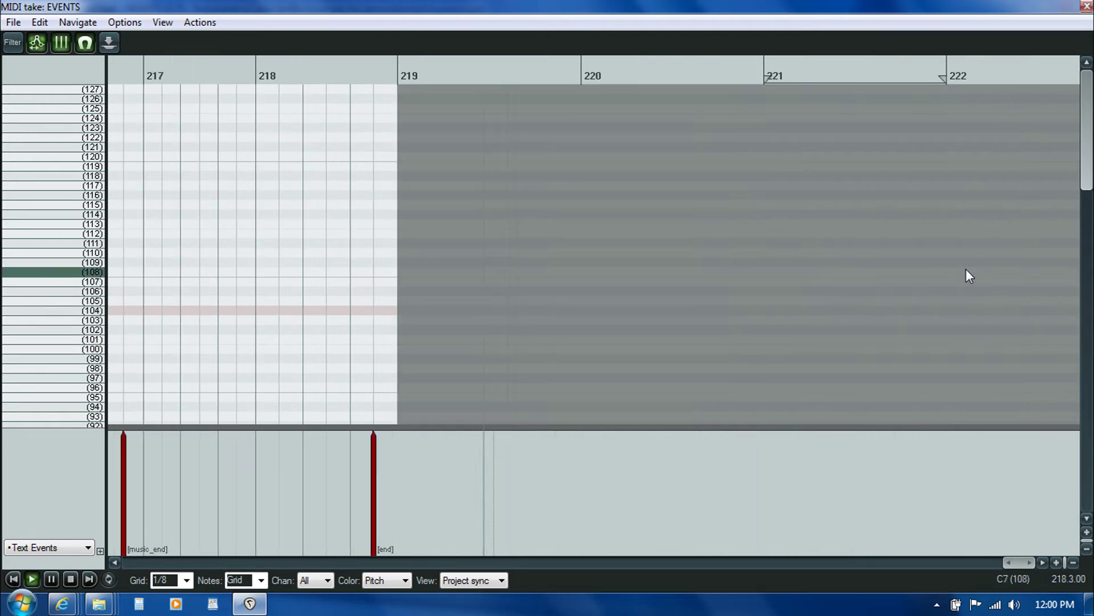
{"action": "key", "text": "ctrl+space"}
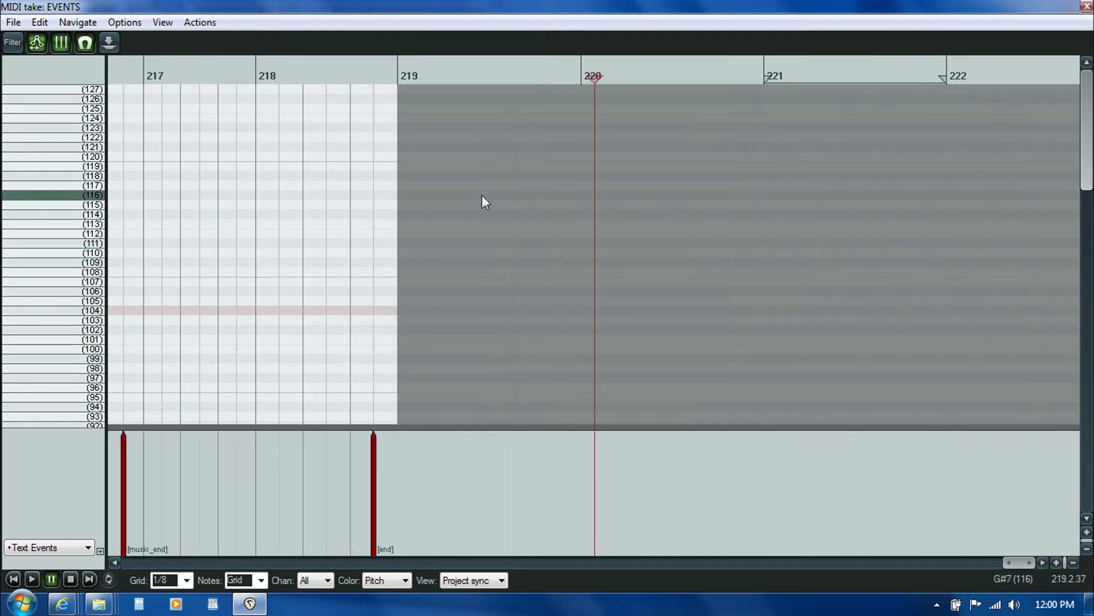
{"action": "left_click", "coordinate": [399, 201]}
{"action": "key", "text": "space"}
{"action": "key", "text": "ctrl+space"}
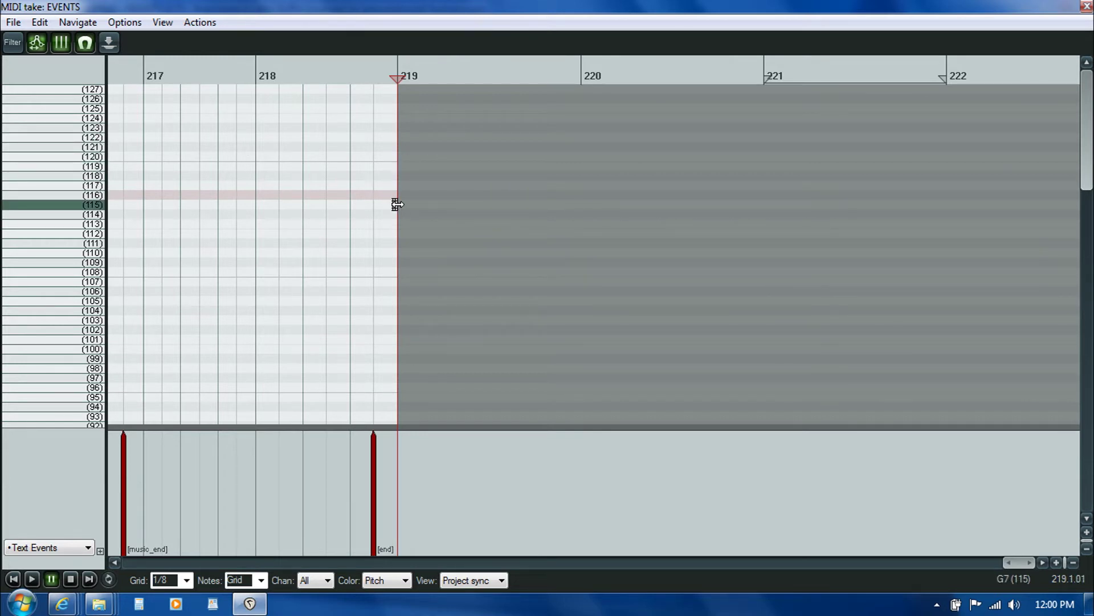
Step: Extend the EVENTS item's end past measure 224 to line up with the end of the audio stems
{"action": "left_click_drag", "start_coordinate": [398, 204], "coordinate": [784, 248]}
{"action": "left_click", "coordinate": [1086, 6]}
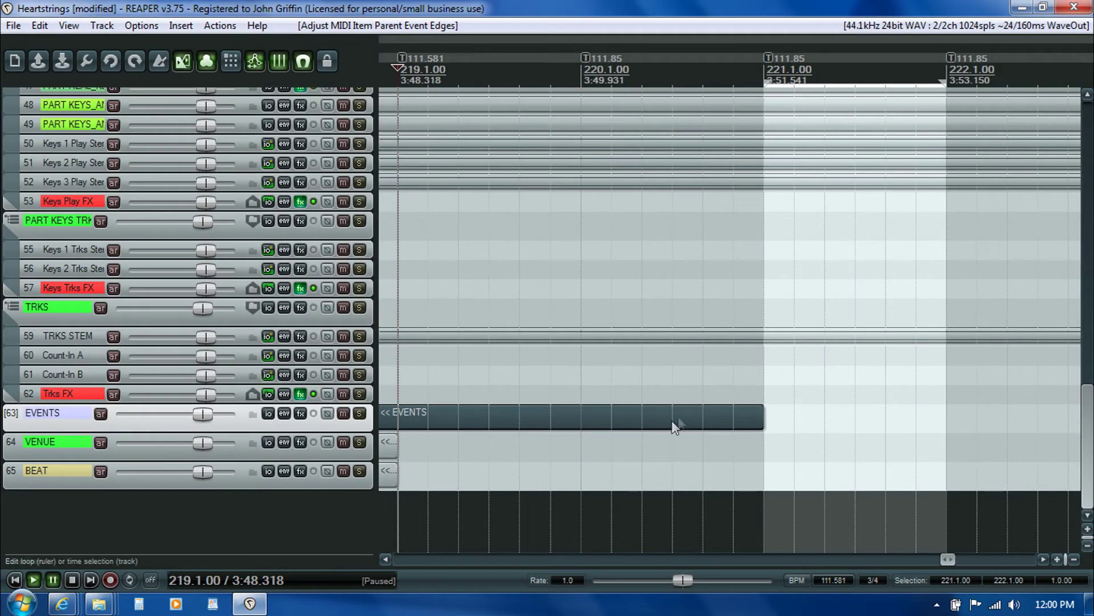
{"action": "left_click_drag", "start_coordinate": [762, 417], "coordinate": [1032, 422]}
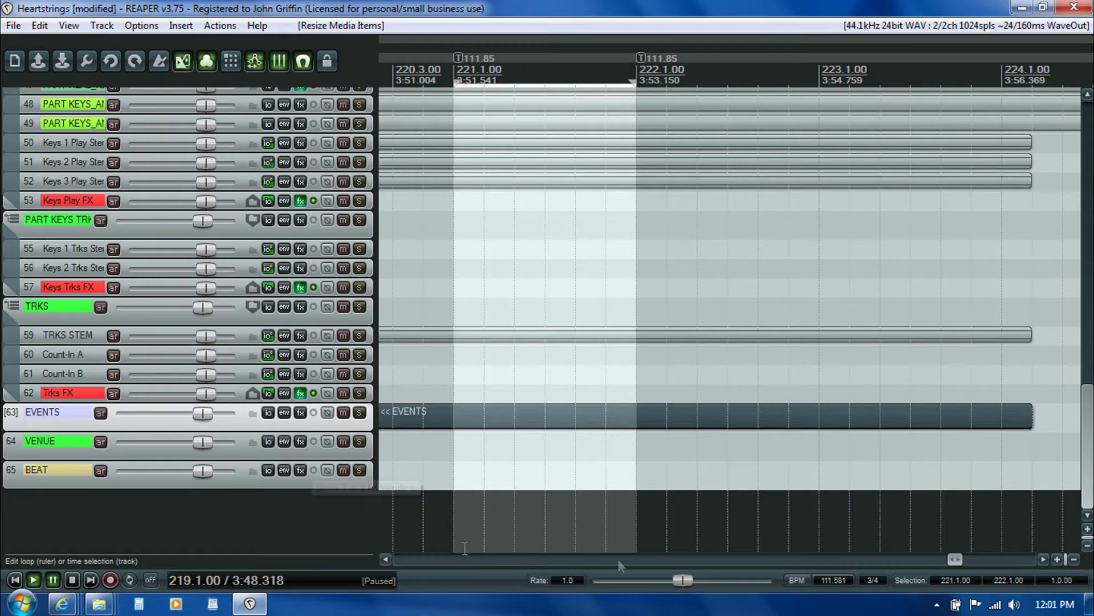
Step: Extend the VENUE and BEAT items together past measure 224 to match the end of the EVENTS item
{"action": "scroll", "coordinate": [715, 491], "scroll_direction": "left", "scroll_amount": 5}
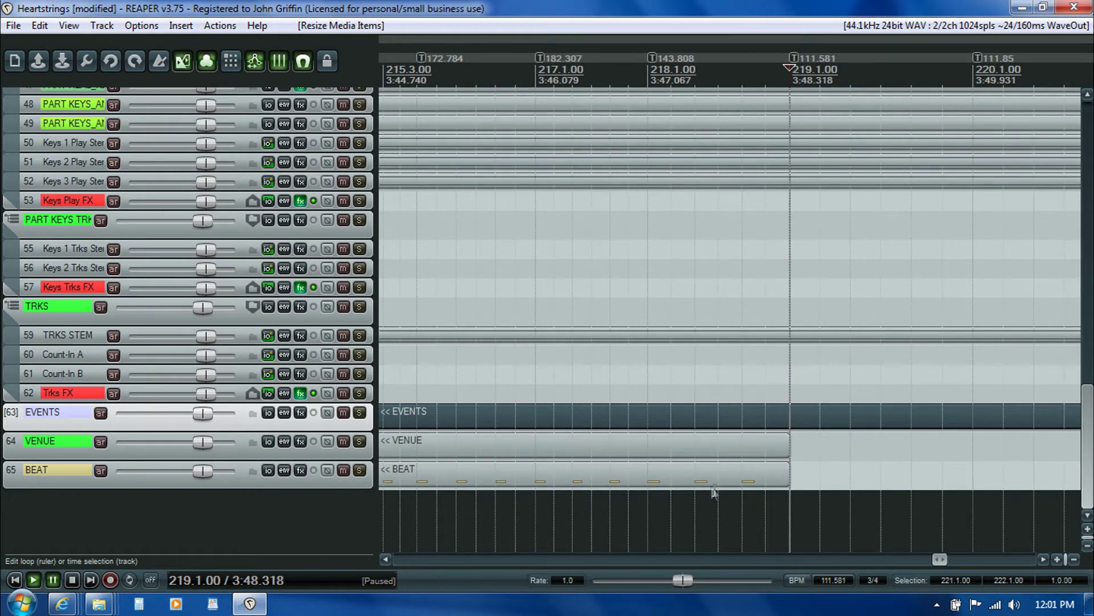
{"action": "left_click", "coordinate": [747, 446]}
{"action": "left_click", "coordinate": [760, 470], "text": "ctrl"}
{"action": "left_click_drag", "start_coordinate": [790, 472], "coordinate": [893, 483]}
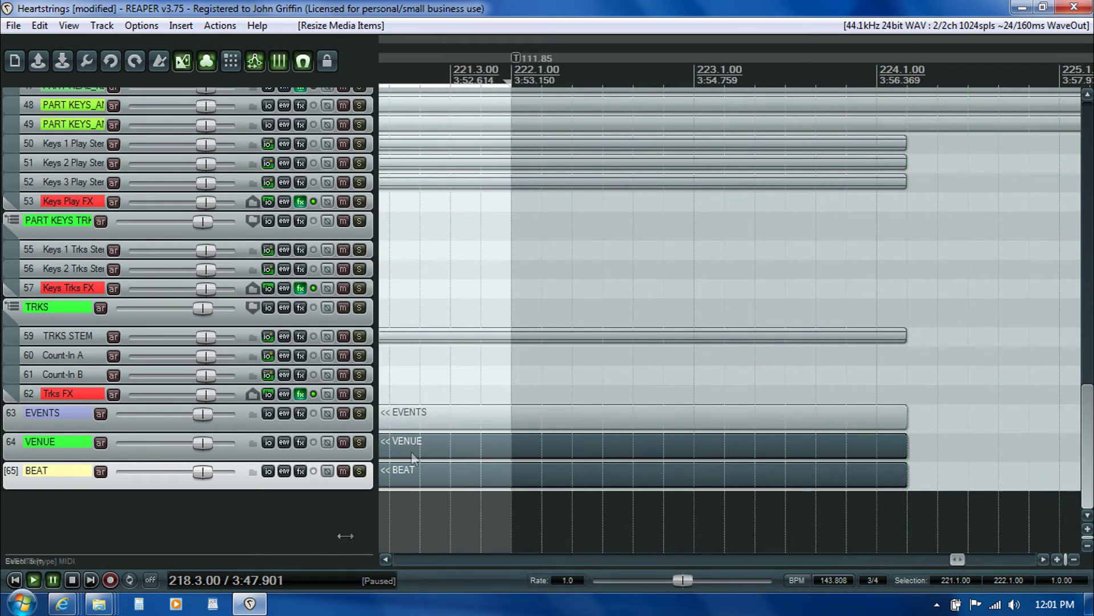
Step: Reopen the EVENTS take and move the [music_end] text event to beat 2 of measure 219
{"action": "left_click", "coordinate": [415, 420]}
{"action": "double_click", "coordinate": [413, 419]}
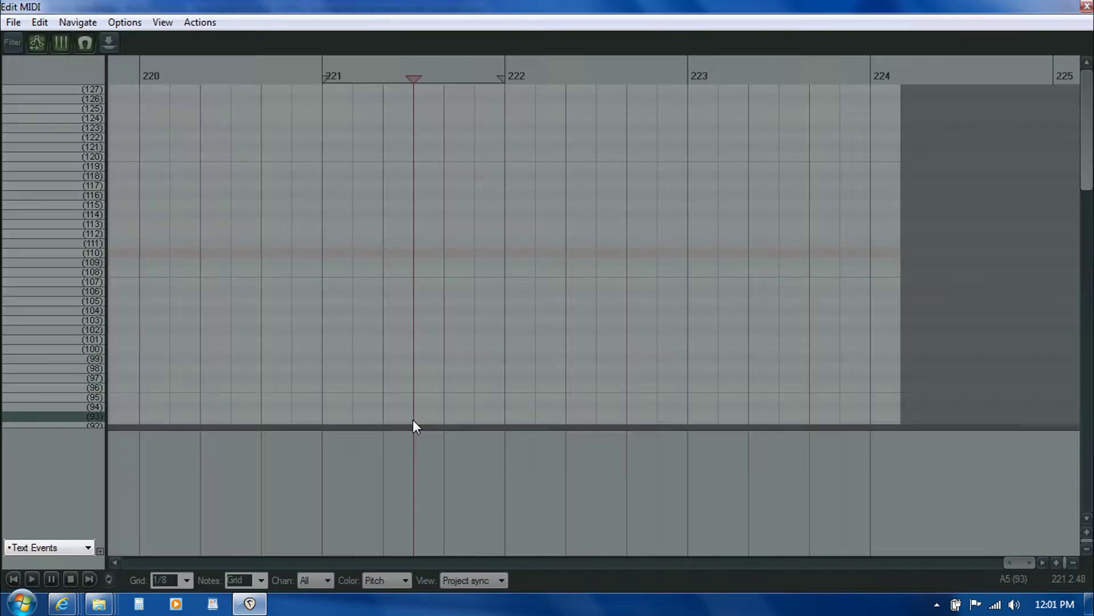
{"action": "left_click", "coordinate": [319, 563]}
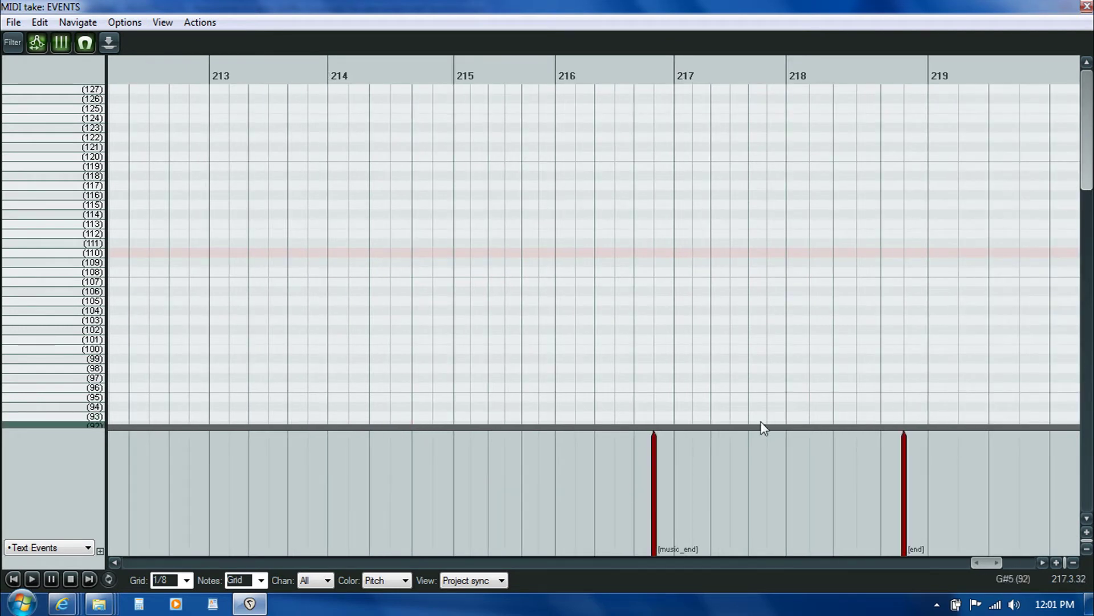
{"action": "left_click", "coordinate": [654, 448]}
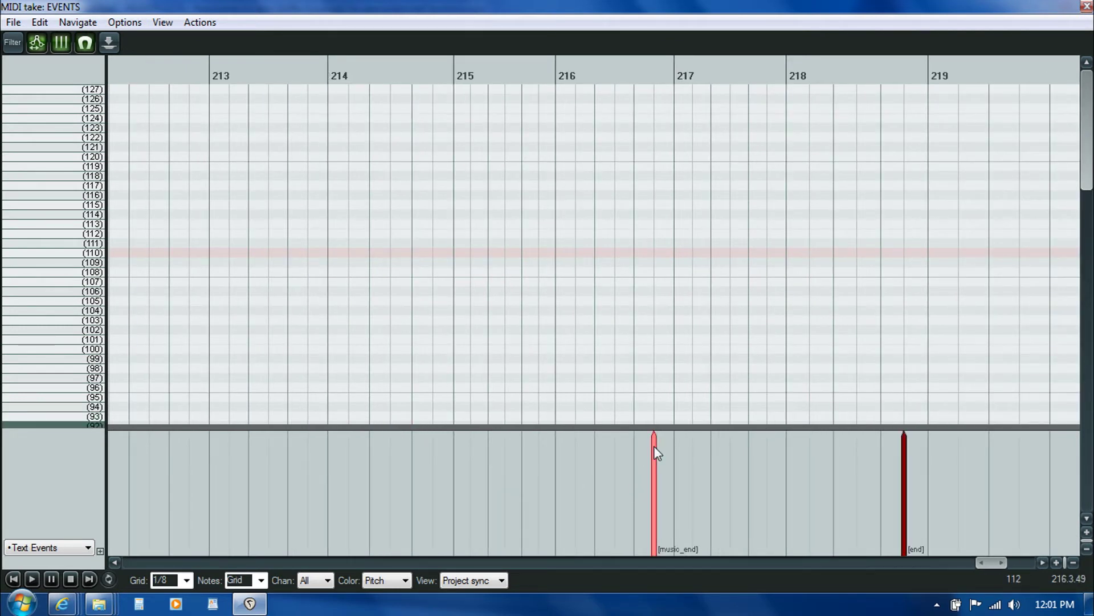
{"action": "mouse_move", "coordinate": [654, 447]}
{"action": "left_mouse_down"}
{"action": "mouse_move", "coordinate": [813, 464]}
{"action": "mouse_move", "coordinate": [932, 450]}
{"action": "mouse_move", "coordinate": [955, 434]}
{"action": "mouse_move", "coordinate": [939, 480]}
{"action": "mouse_move", "coordinate": [1008, 475]}
{"action": "left_mouse_up"}
{"action": "left_click", "coordinate": [1043, 562]}
{"action": "left_click", "coordinate": [1044, 562]}
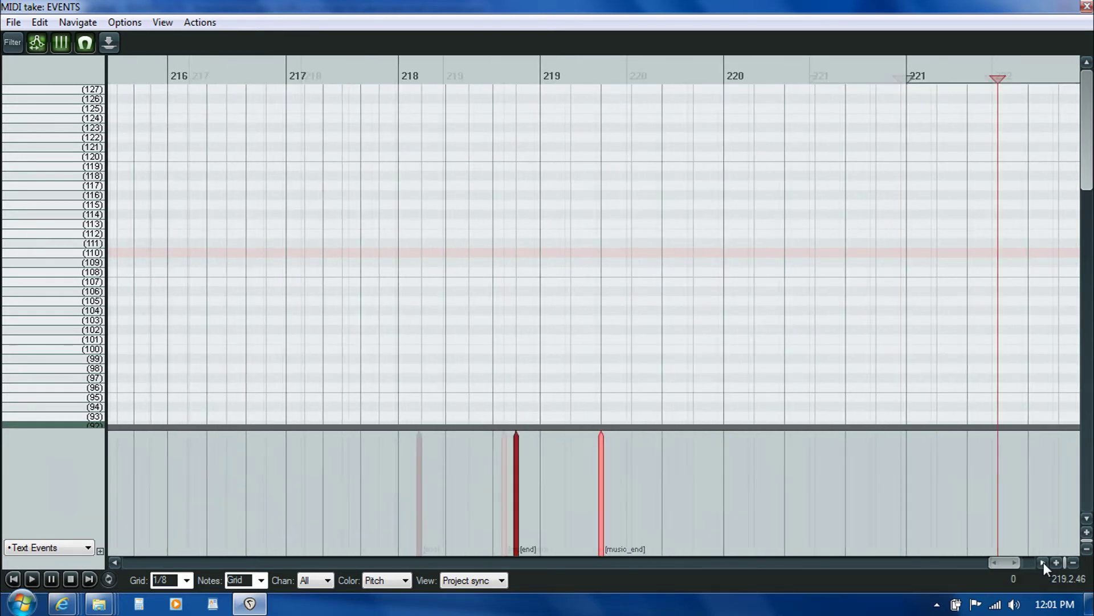
Step: Replay the song's ending, then move [music_end] to the start of measure 220 and [end] to beat 2 of measure 221
{"action": "left_click", "coordinate": [323, 369]}
{"action": "key", "text": "space"}
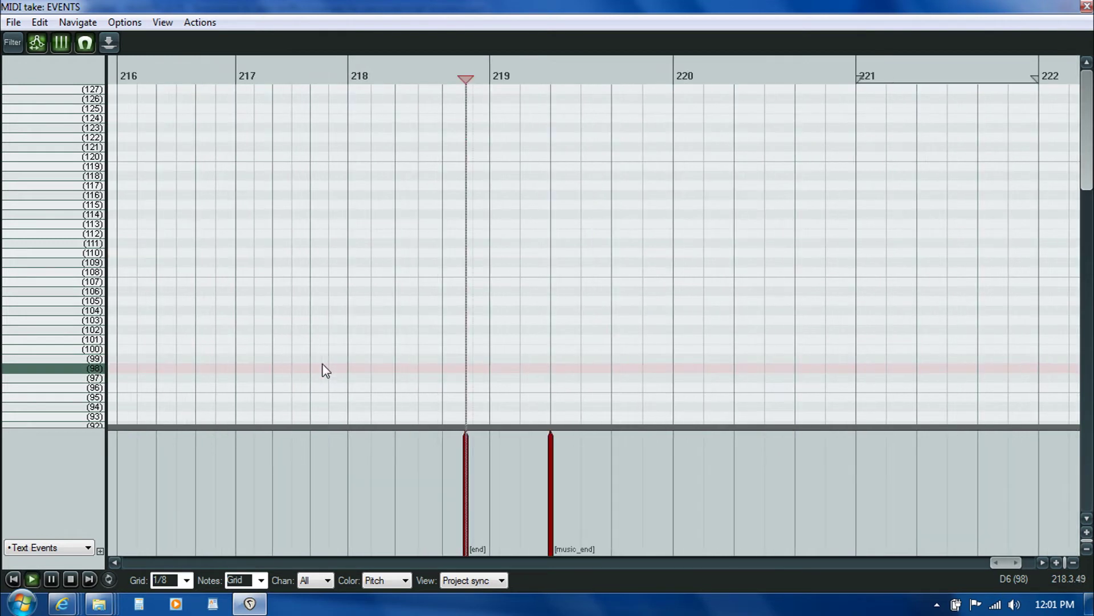
{"action": "key", "text": "ctrl+space"}
{"action": "left_click", "coordinate": [671, 374]}
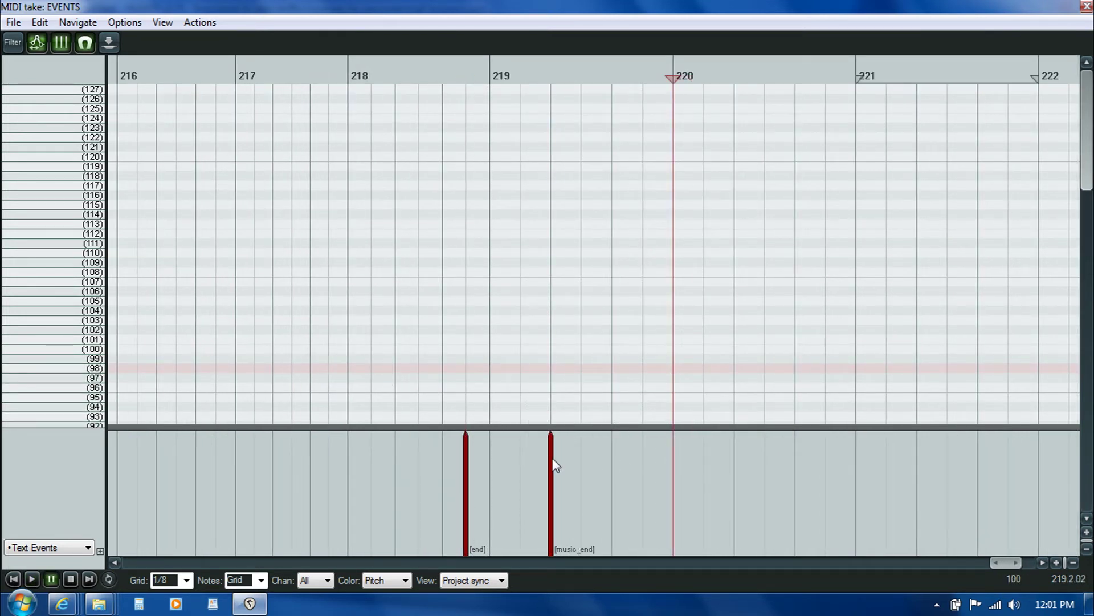
{"action": "left_click_drag", "start_coordinate": [550, 456], "coordinate": [673, 468]}
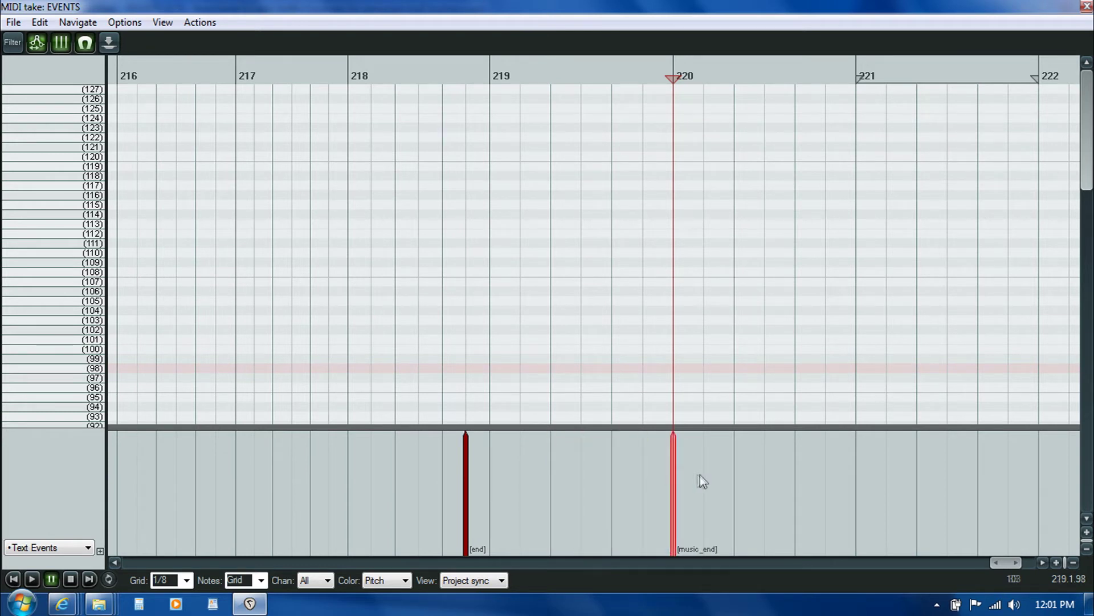
{"action": "left_click_drag", "start_coordinate": [491, 462], "coordinate": [942, 478]}
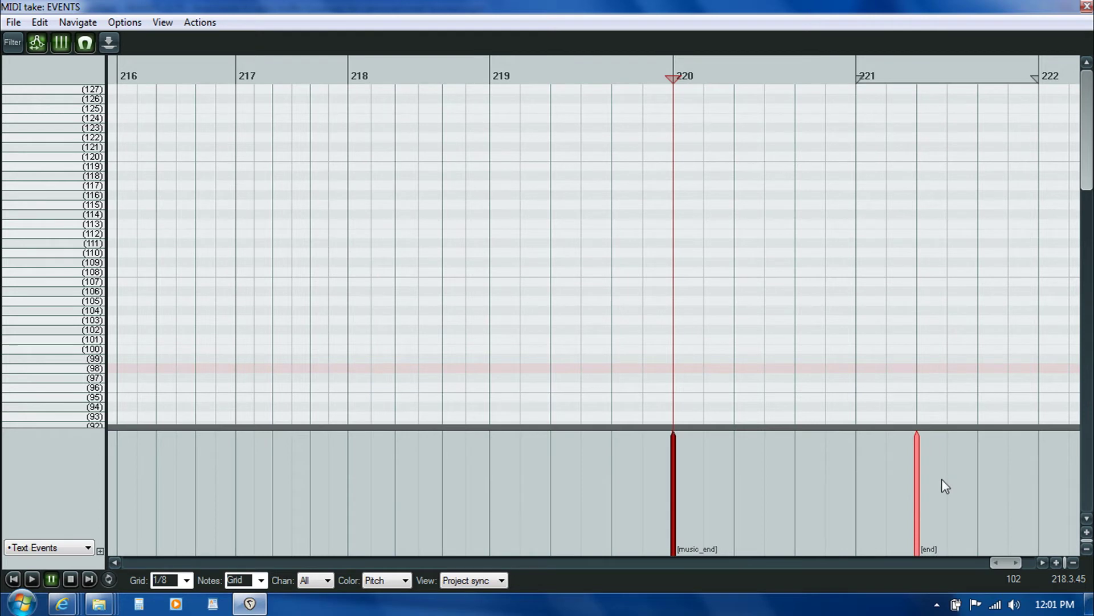
Step: Play the ending from measure 220 and place the edit cursor around measures 219 and 220 to check the [music_end] position
{"action": "left_click", "coordinate": [1042, 562]}
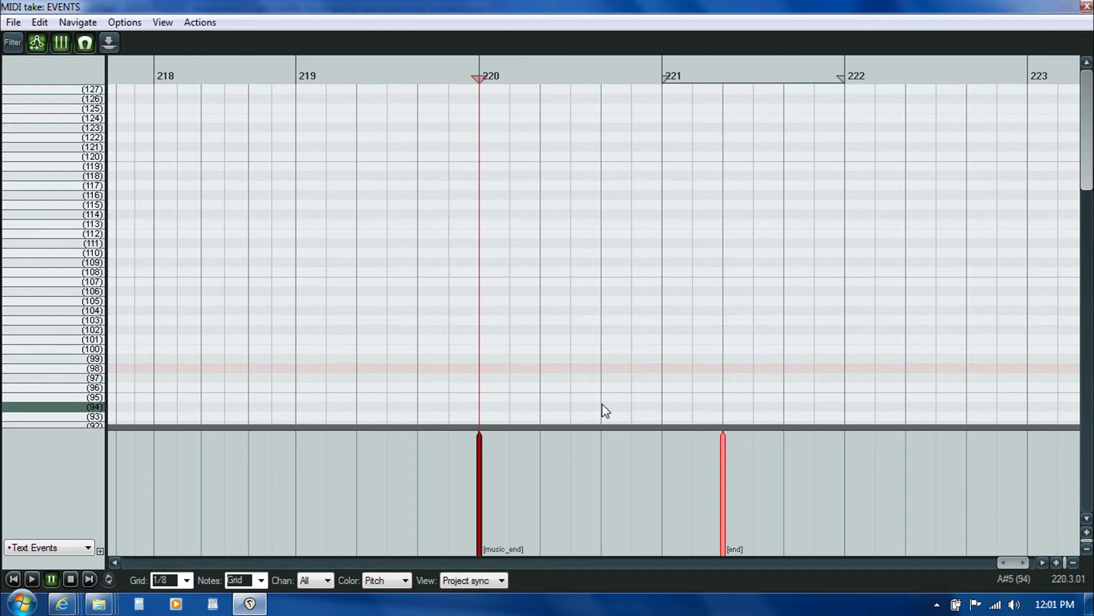
{"action": "left_click", "coordinate": [499, 376]}
{"action": "key", "text": "space"}
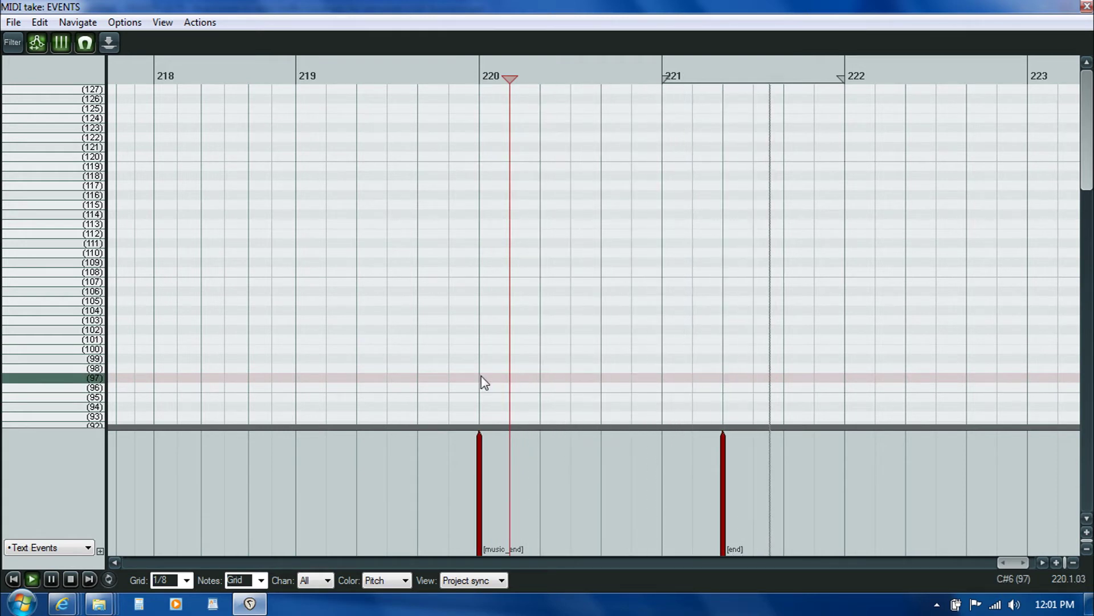
{"action": "key", "text": "ctrl+space"}
{"action": "left_click", "coordinate": [484, 381]}
{"action": "left_click", "coordinate": [328, 364]}
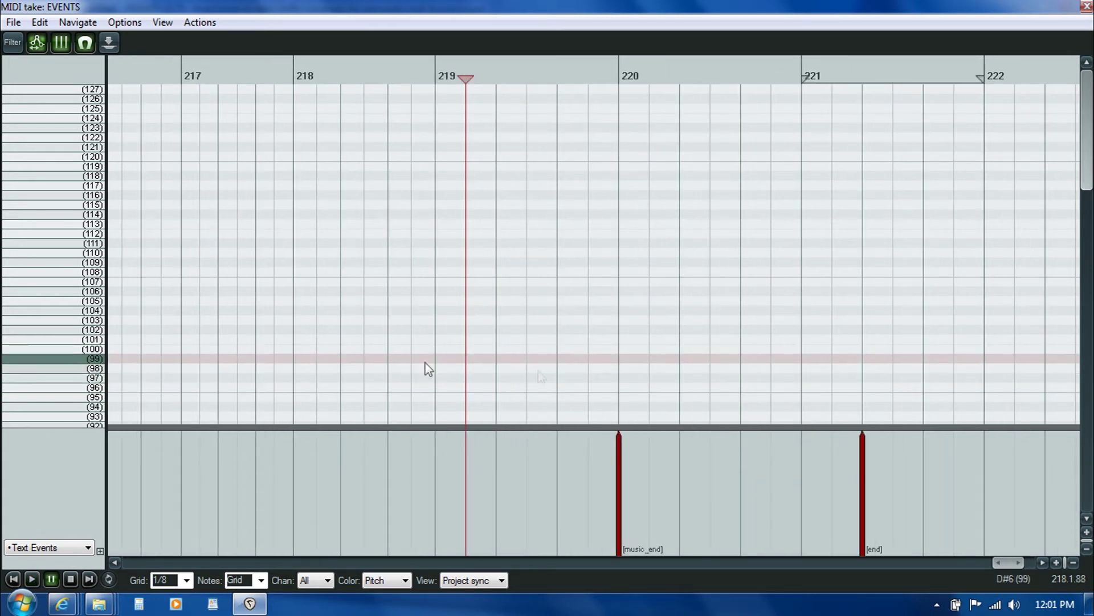
{"action": "left_click", "coordinate": [620, 356]}
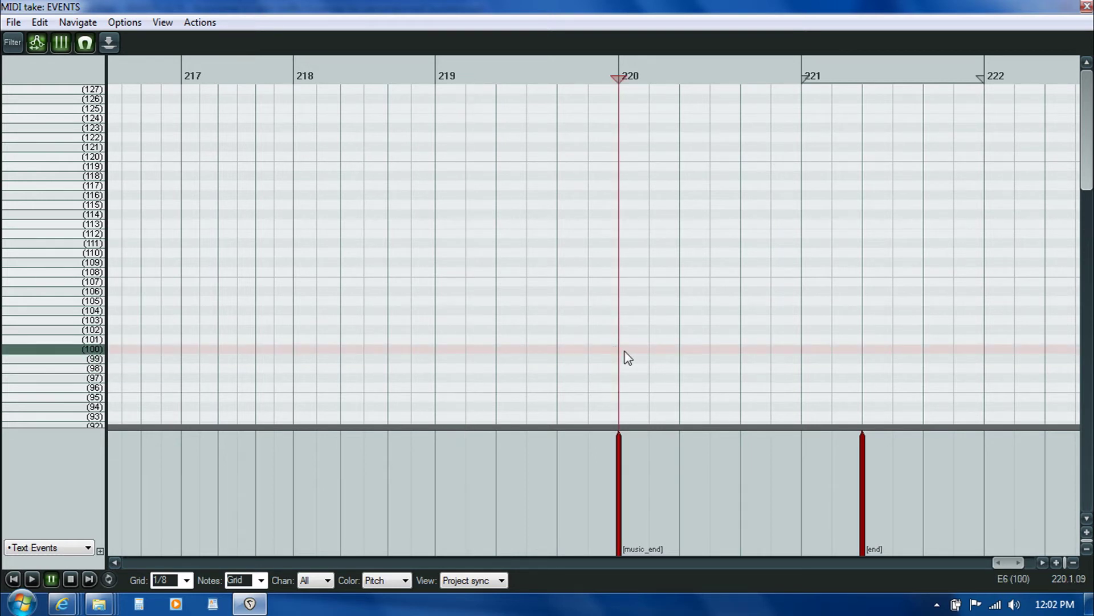
Step: Play from measure 220, move the [end] event to beat 3 of measure 221, and close the EVENTS editor
{"action": "left_click", "coordinate": [1042, 562]}
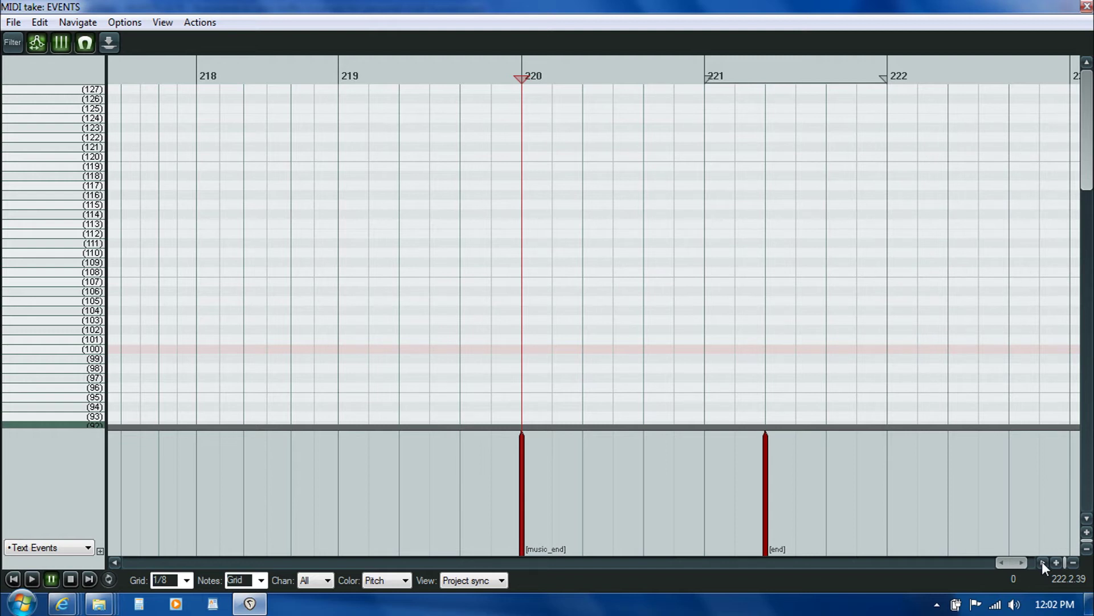
{"action": "key", "text": "space"}
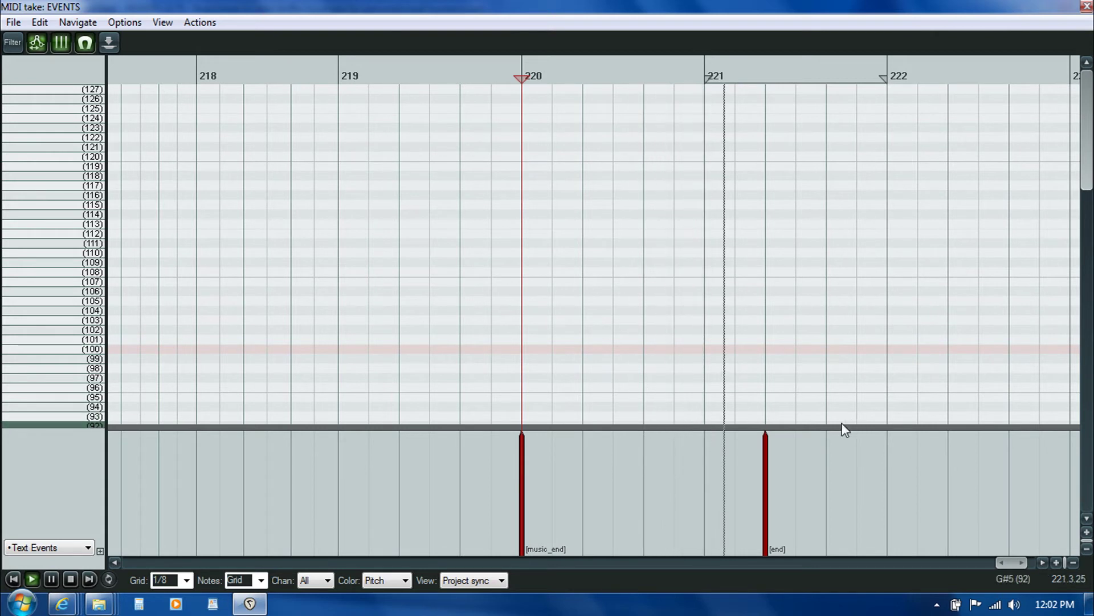
{"action": "key", "text": "ctrl+space"}
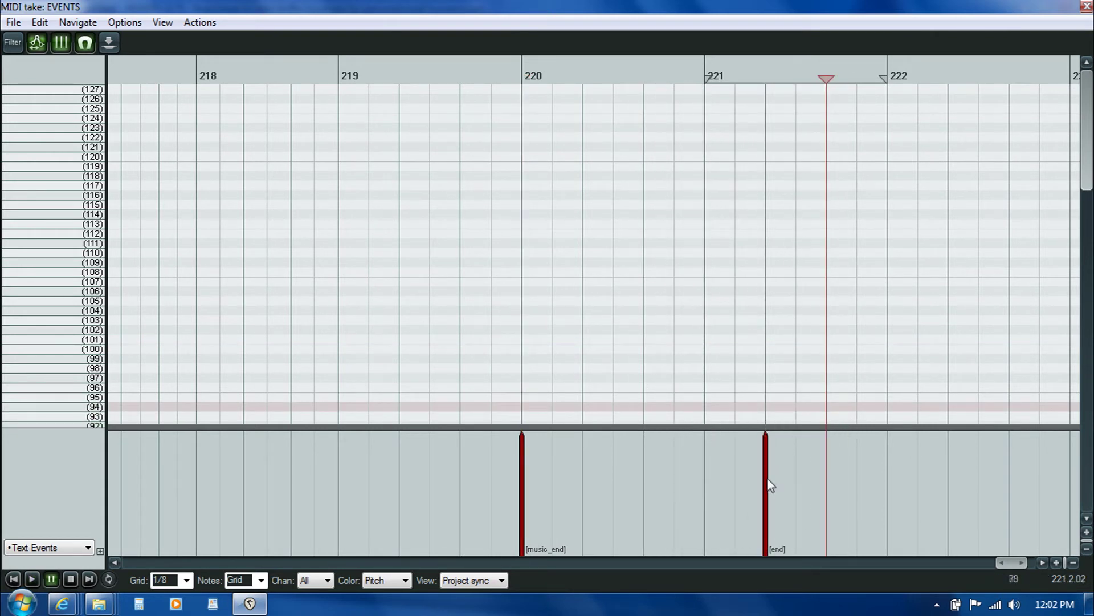
{"action": "left_click_drag", "start_coordinate": [769, 484], "coordinate": [836, 480]}
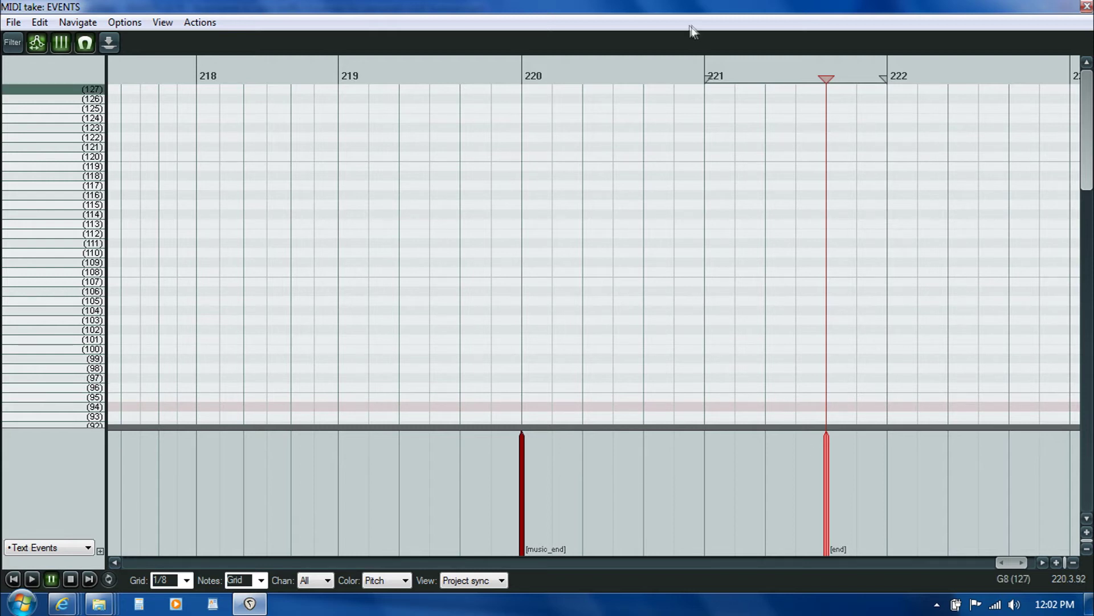
{"action": "key", "text": "Right"}
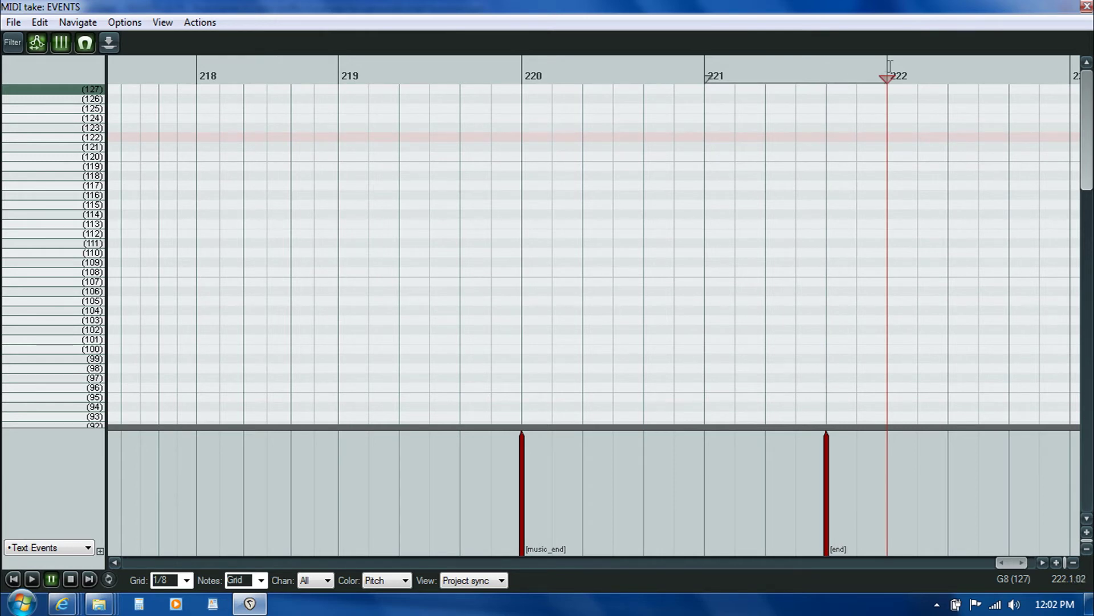
{"action": "left_click", "coordinate": [1086, 7]}
Step: Compare the tempo markers near measure 222 with the [end] event's position in the EVENTS take
{"action": "scroll", "coordinate": [1091, 470], "scroll_direction": "up", "scroll_amount": 20}
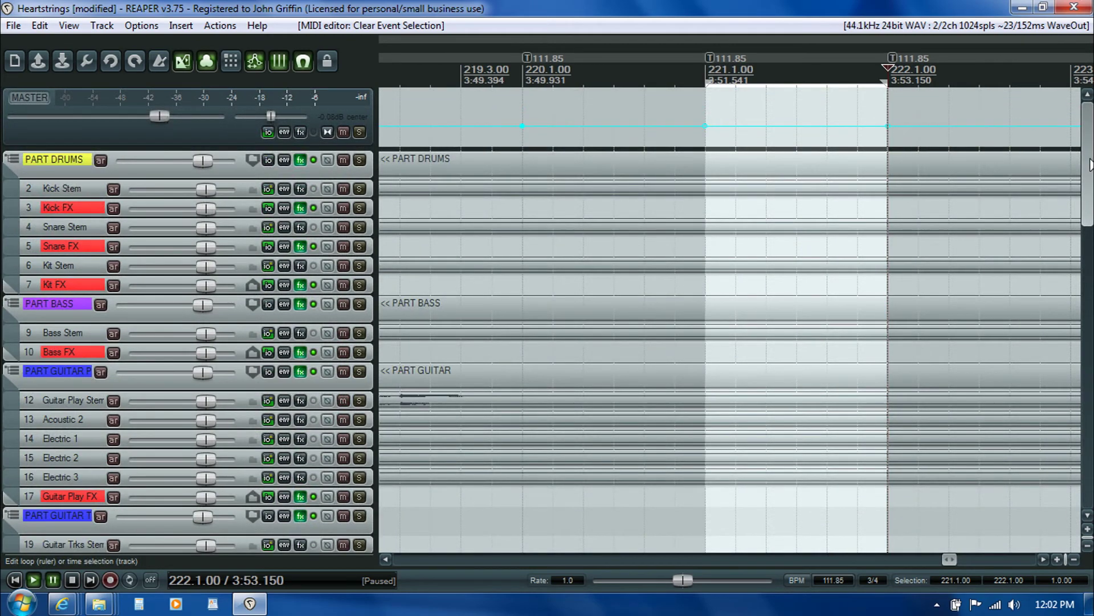
{"action": "scroll", "coordinate": [888, 342], "scroll_direction": "down", "scroll_amount": 20}
{"action": "scroll", "coordinate": [887, 342], "scroll_direction": "down", "scroll_amount": 1}
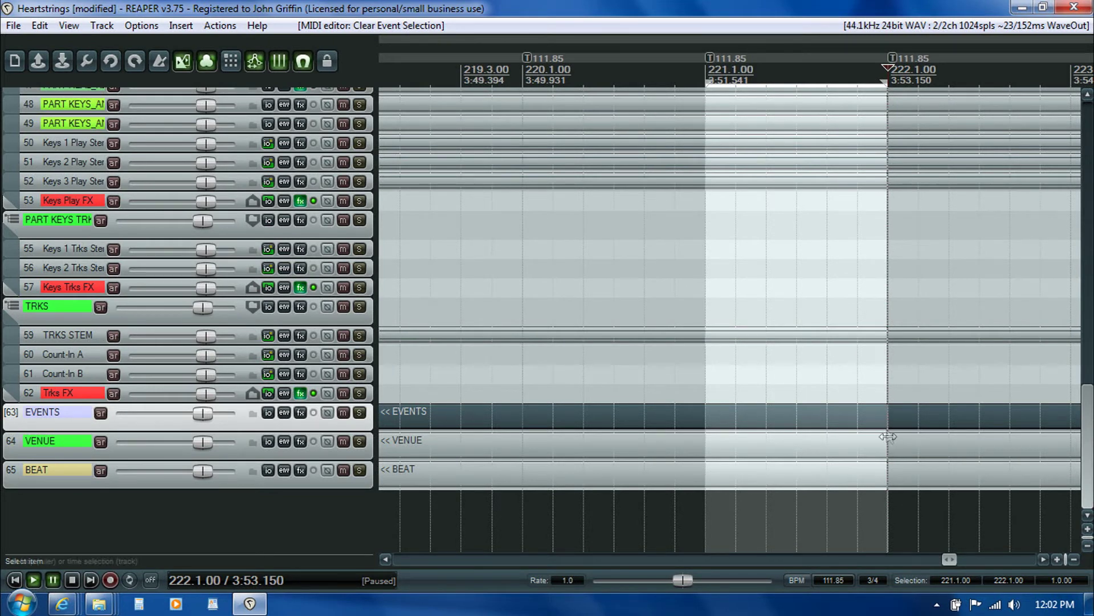
{"action": "double_click", "coordinate": [888, 416]}
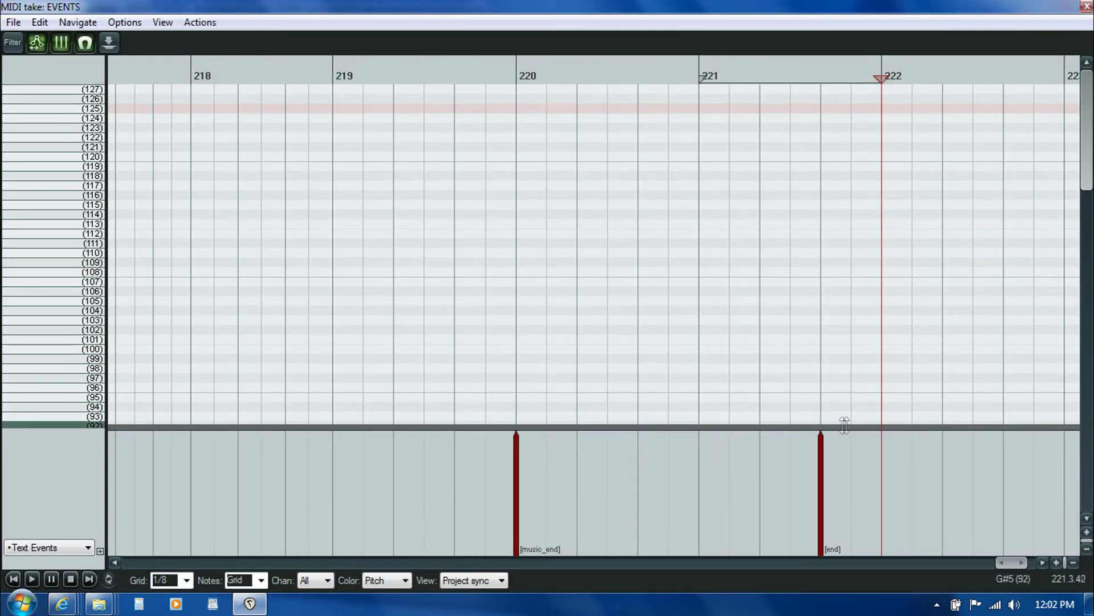
{"action": "left_click", "coordinate": [821, 444]}
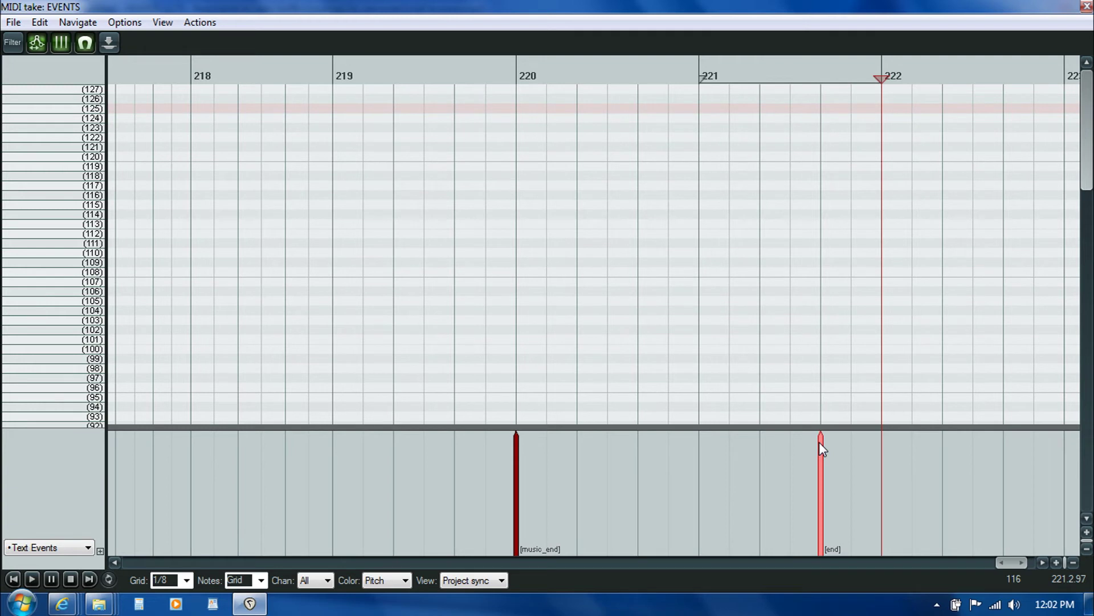
{"action": "left_click", "coordinate": [821, 319]}
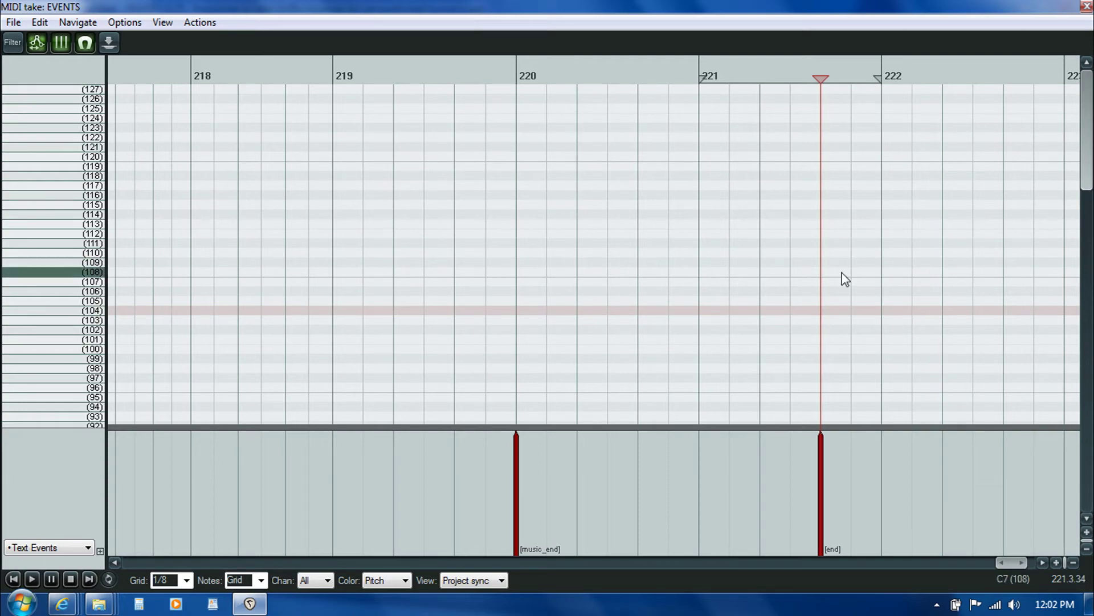
{"action": "left_click", "coordinate": [1086, 5]}
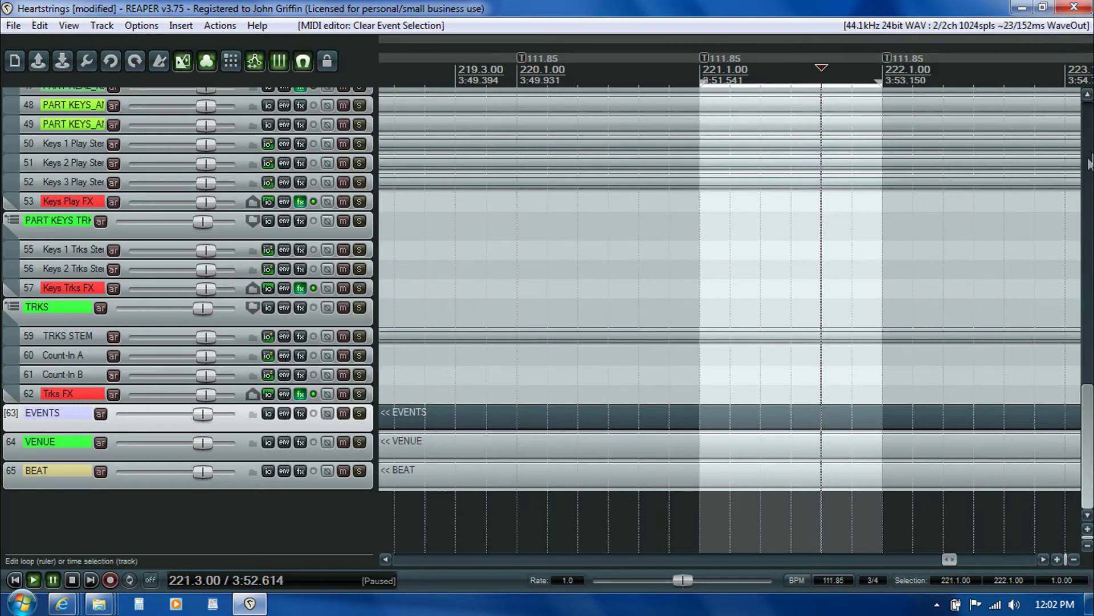
Step: Delete the last tempo marker, at measure 222, from the master tempo map
{"action": "left_click_drag", "start_coordinate": [1088, 399], "coordinate": [1087, 142]}
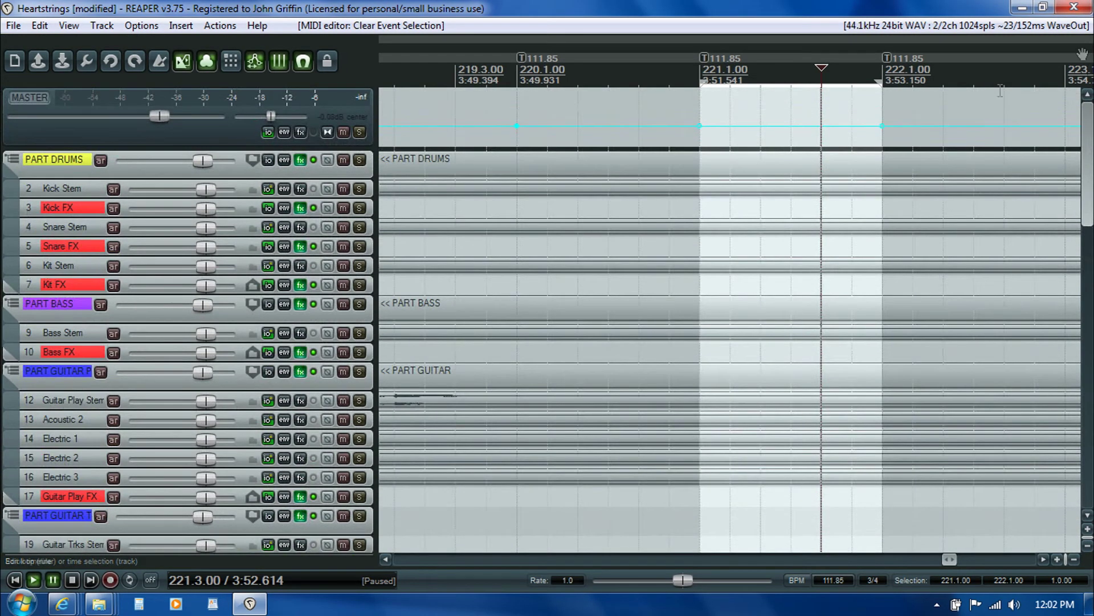
{"action": "left_click", "coordinate": [885, 128]}
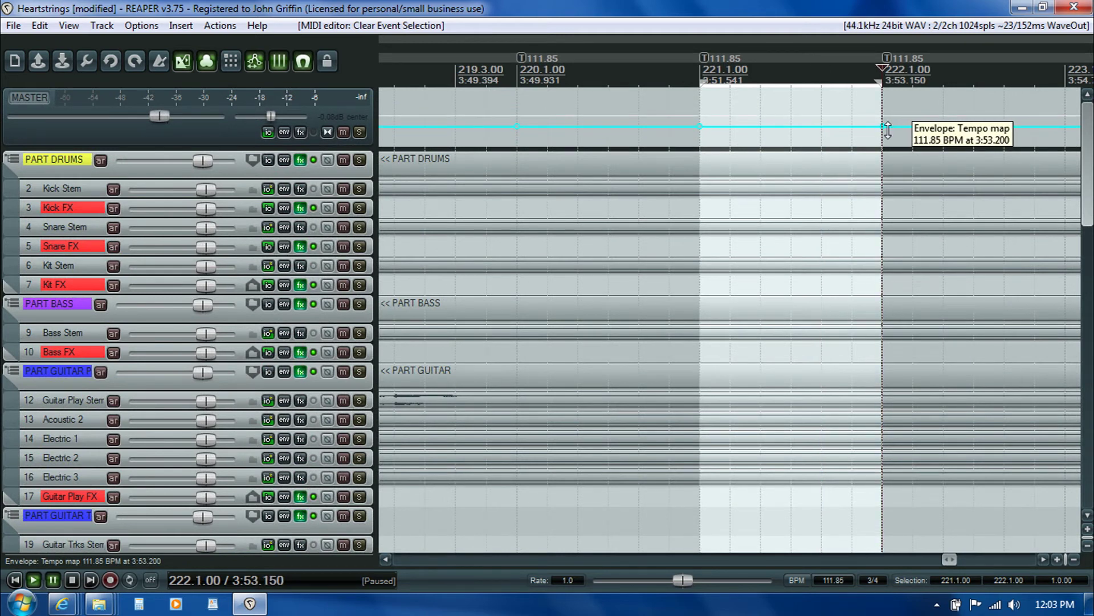
{"action": "key", "text": "Delete"}
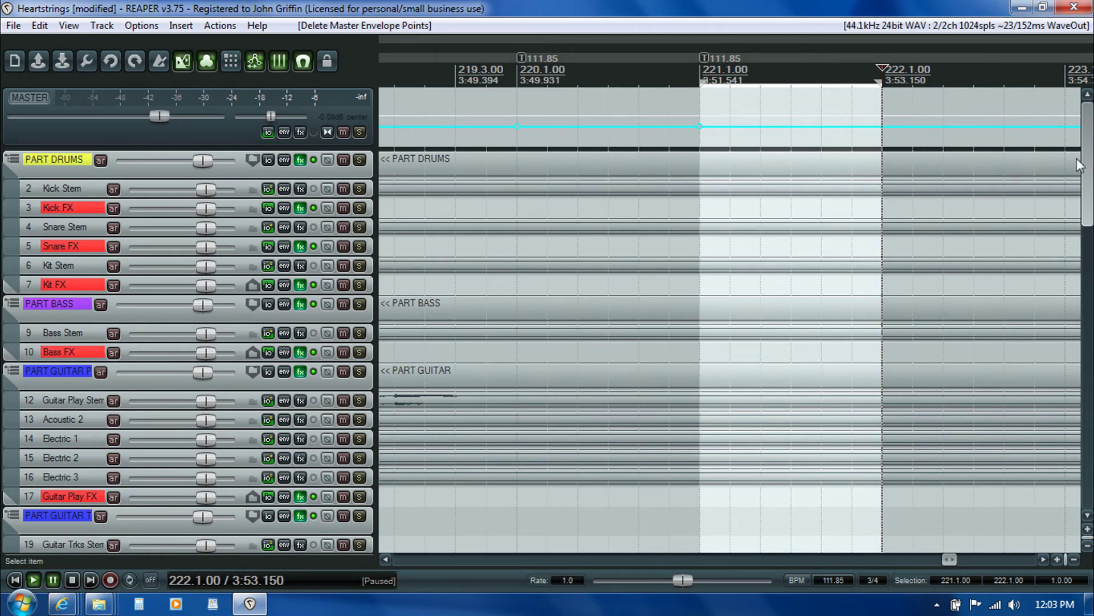
Step: Open the BEAT take and copy the last downbeat with its two following up beats to the start of measure 219
{"action": "left_click_drag", "start_coordinate": [1089, 163], "coordinate": [1090, 458]}
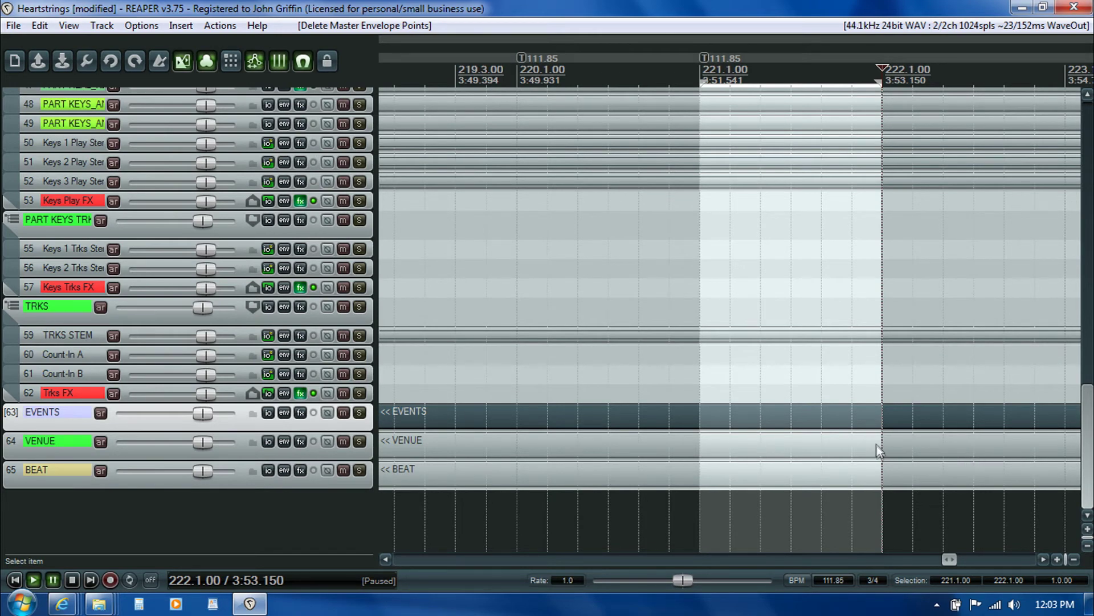
{"action": "left_click", "coordinate": [883, 485]}
{"action": "left_click", "coordinate": [687, 477]}
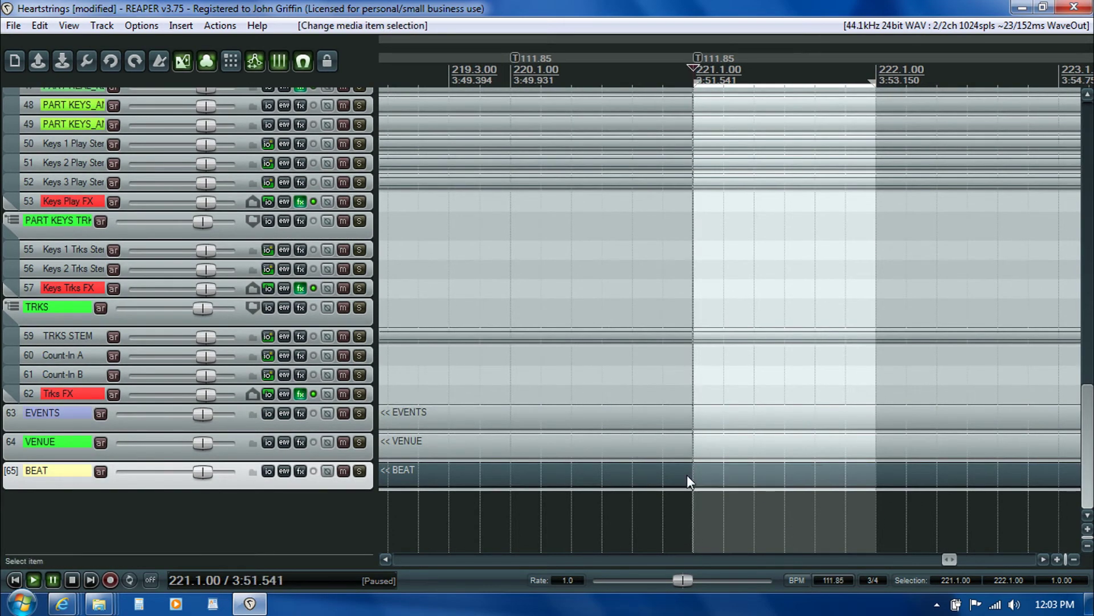
{"action": "double_click", "coordinate": [687, 475]}
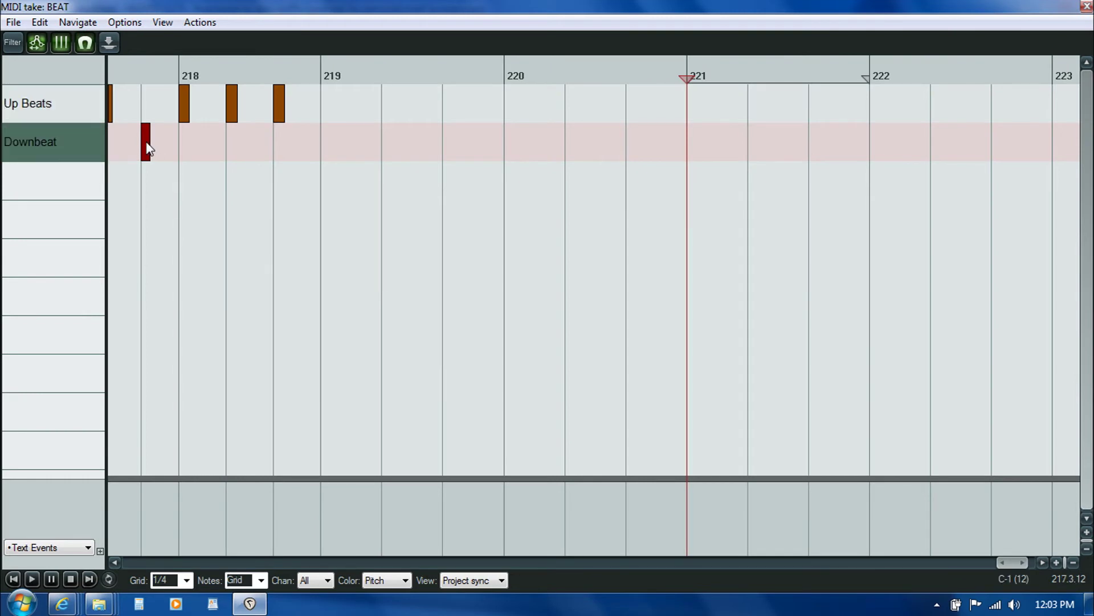
{"action": "left_click", "coordinate": [184, 104]}
{"action": "left_click", "coordinate": [232, 105], "text": "ctrl"}
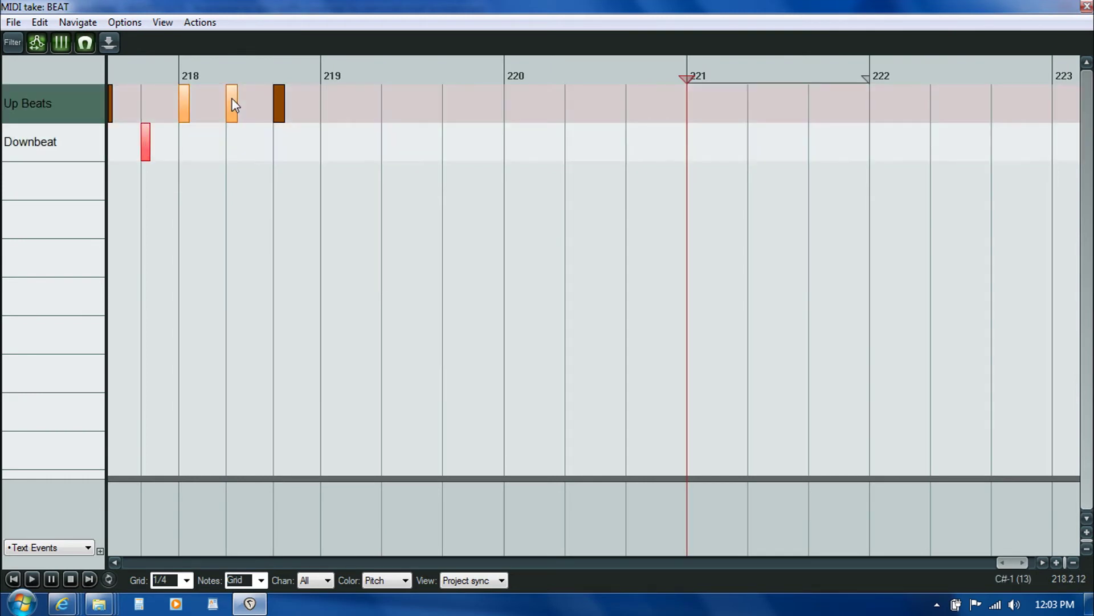
{"action": "left_click", "coordinate": [320, 108]}
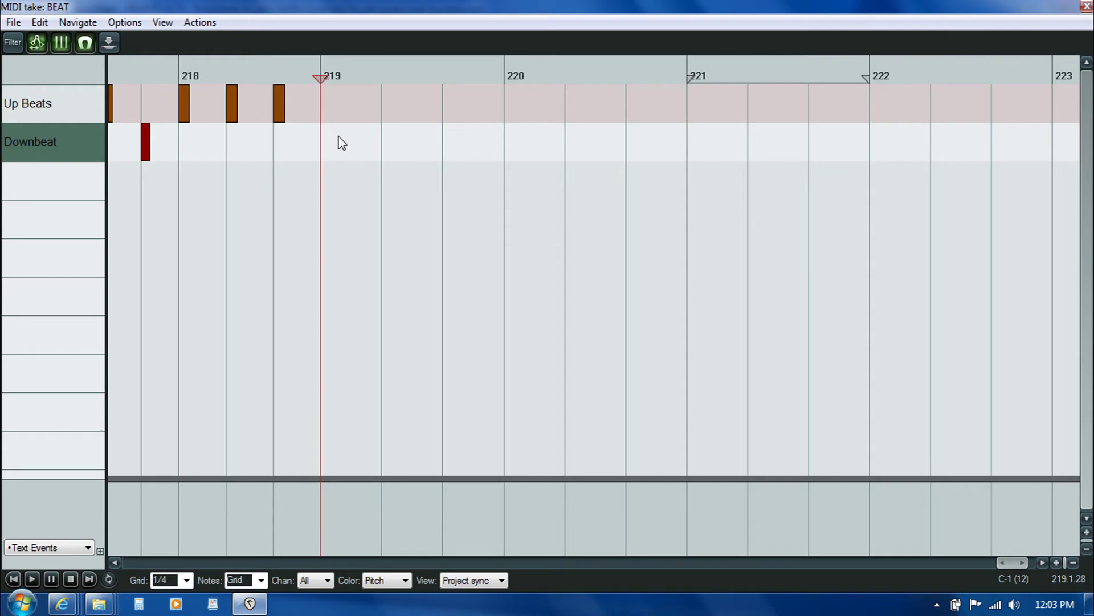
{"action": "key", "text": "ctrl+v"}
Step: Paste the copied downbeat and two up beats at the start of measures 220 and 221
{"action": "left_click", "coordinate": [505, 108]}
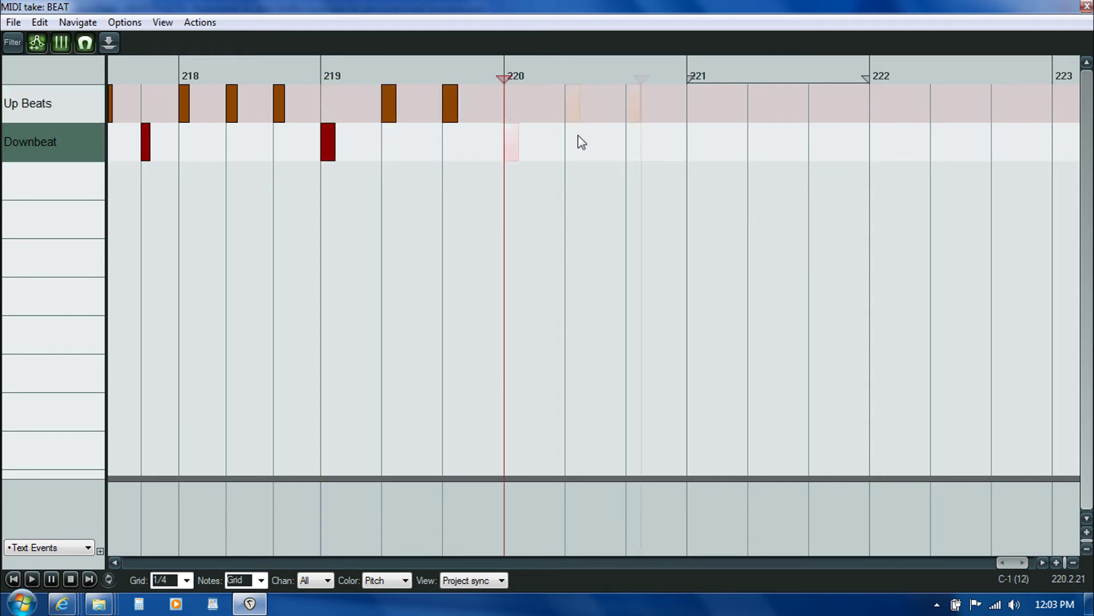
{"action": "key", "text": "ctrl+v"}
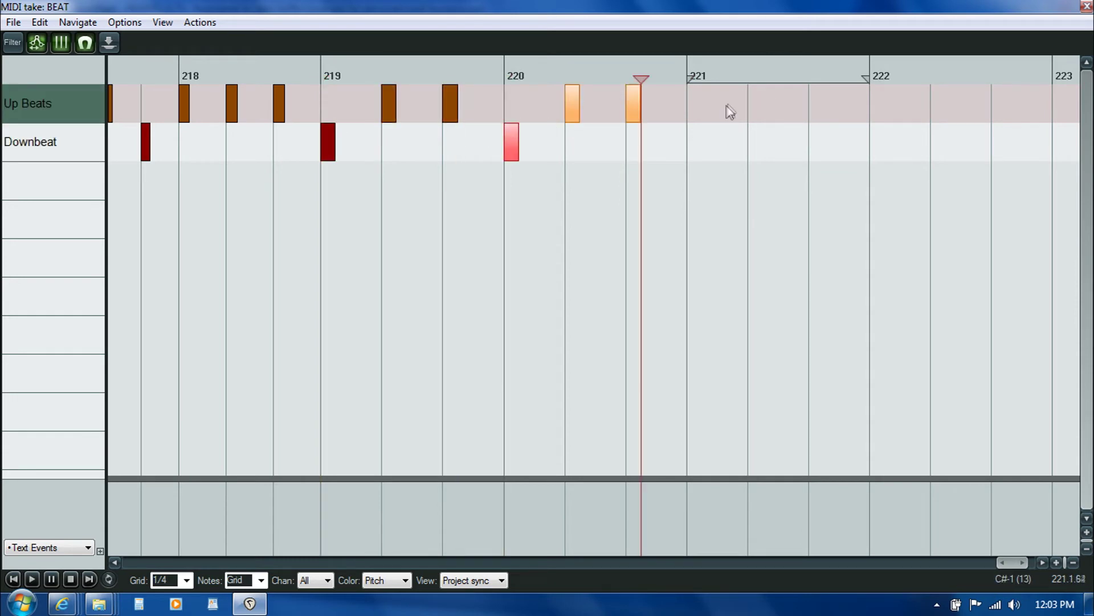
{"action": "left_click", "coordinate": [686, 103]}
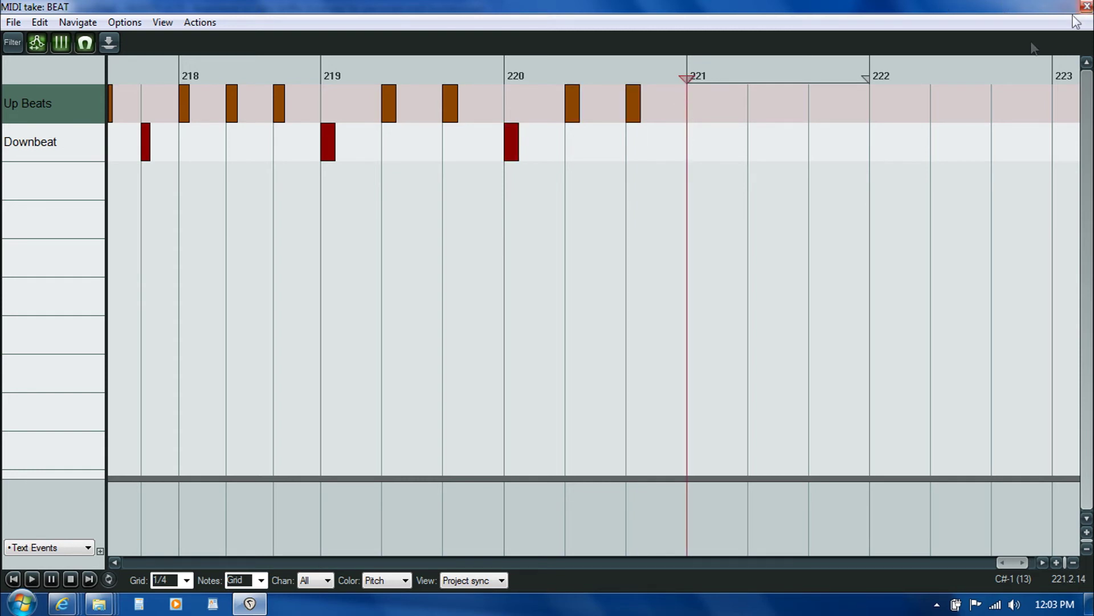
{"action": "key", "text": "ctrl+v"}
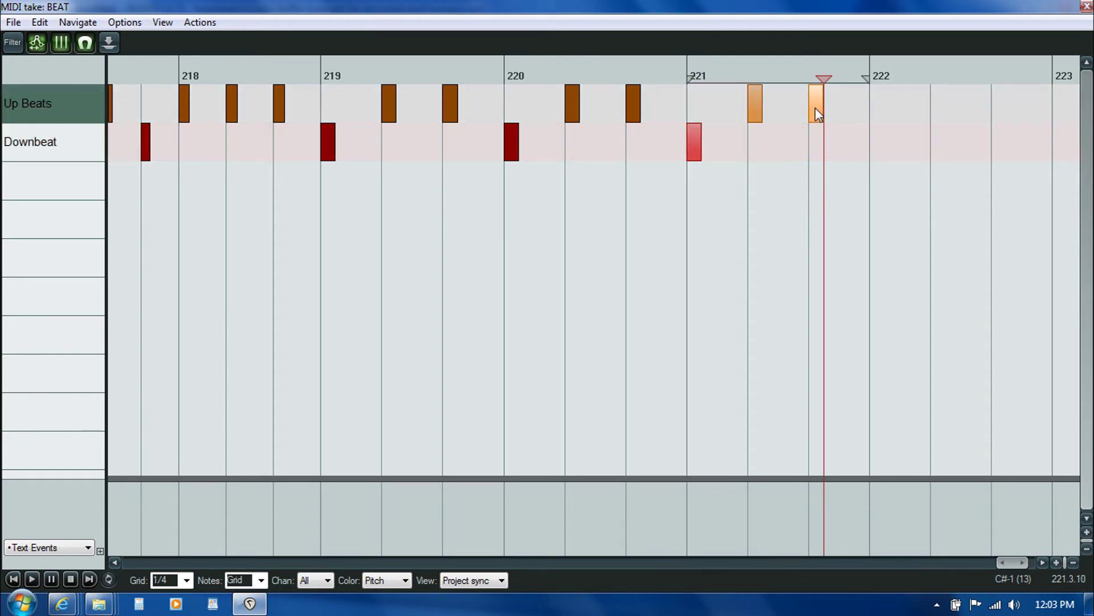
Step: Delete the up beat on beat 3 of measure 221 and close the BEAT editor
{"action": "left_click", "coordinate": [818, 111]}
{"action": "key", "text": "Delete"}
{"action": "left_click", "coordinate": [811, 110]}
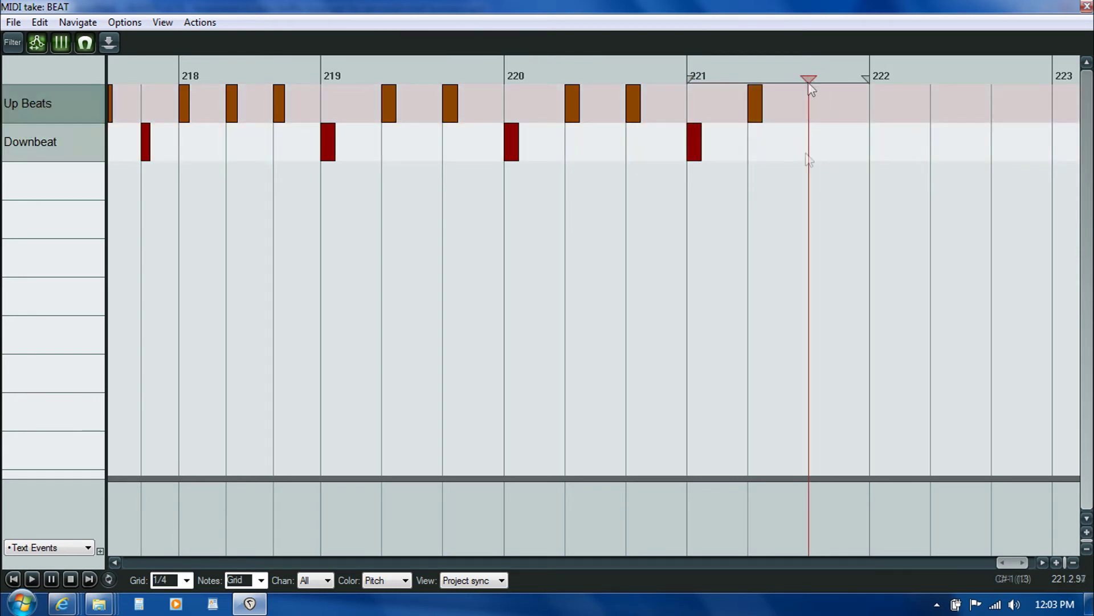
{"action": "left_click", "coordinate": [1086, 6]}
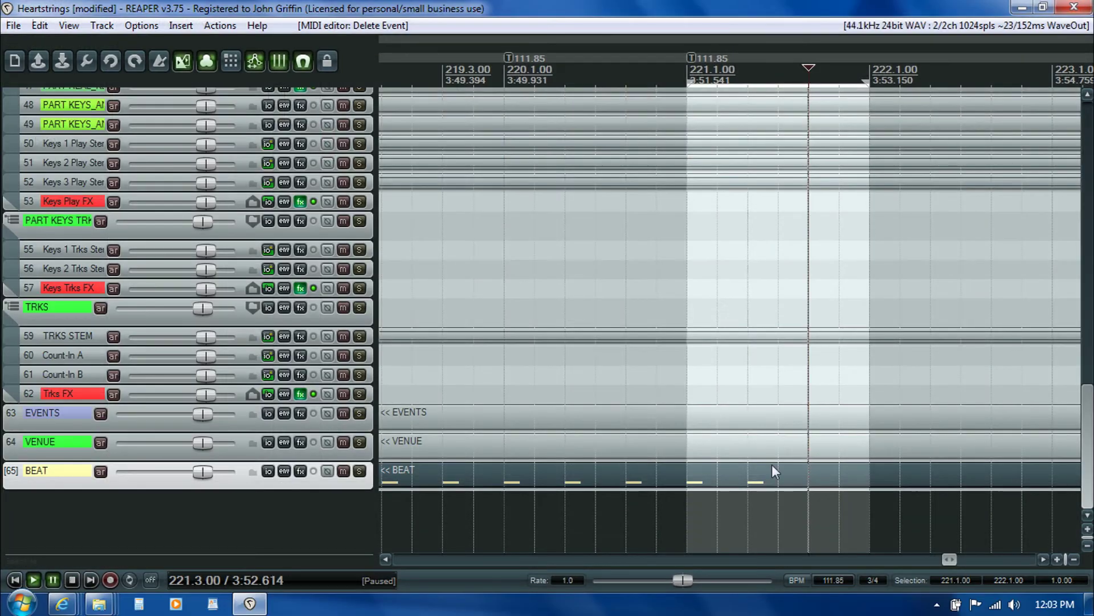
Step: Reopen the EVENTS take to check the [end] event against the last BEAT note, then close the editor
{"action": "double_click", "coordinate": [806, 420]}
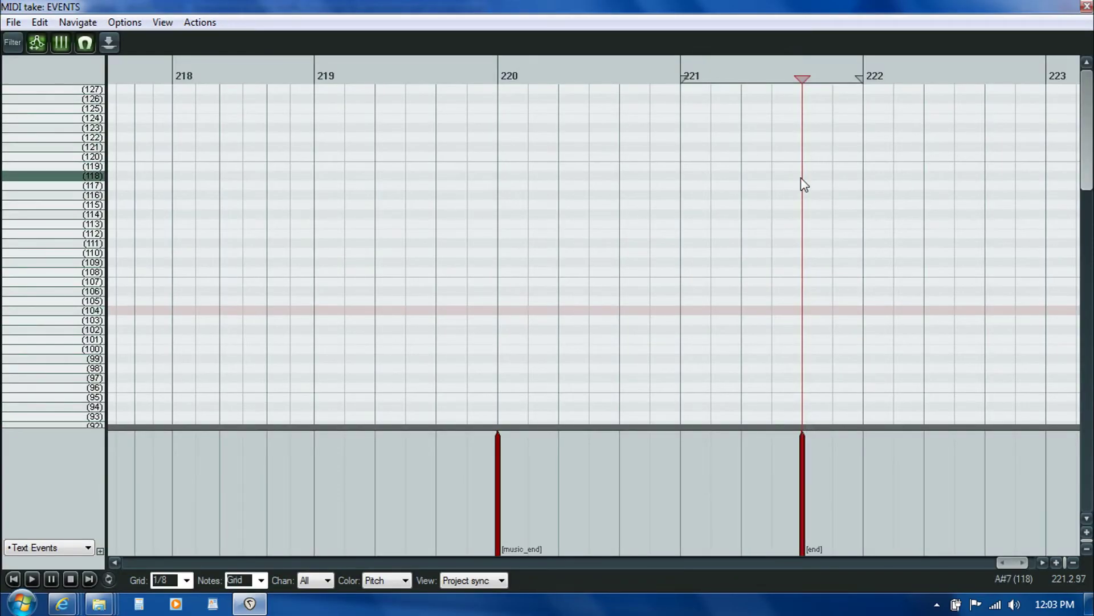
{"action": "left_click", "coordinate": [1086, 6]}
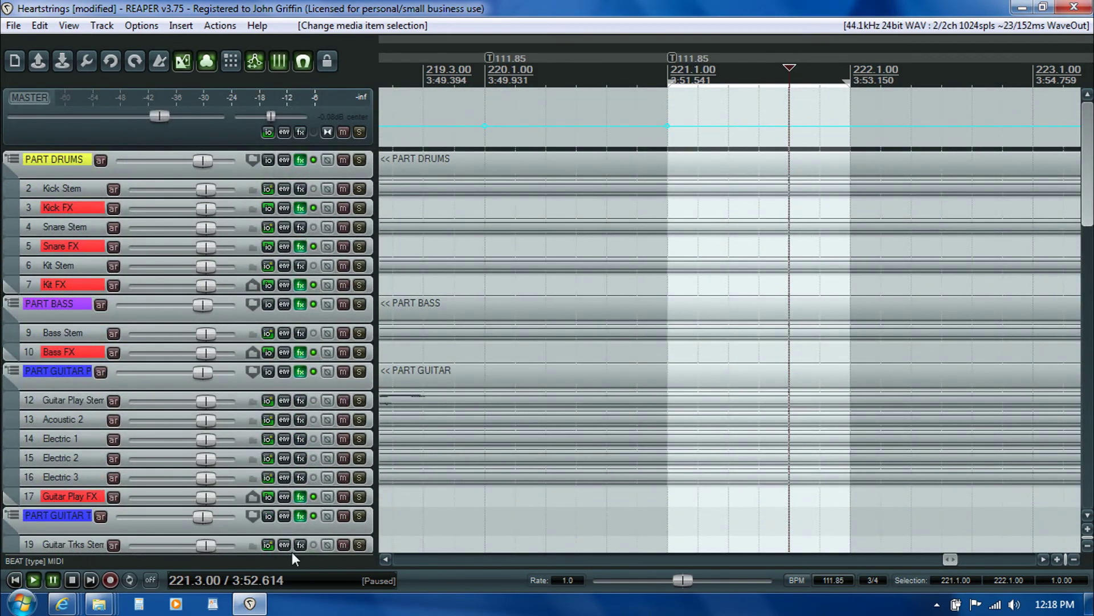
Step: Launch Magma v2 and view its audio settings to see which stem files the song needs
{"action": "left_click", "coordinate": [17, 606]}
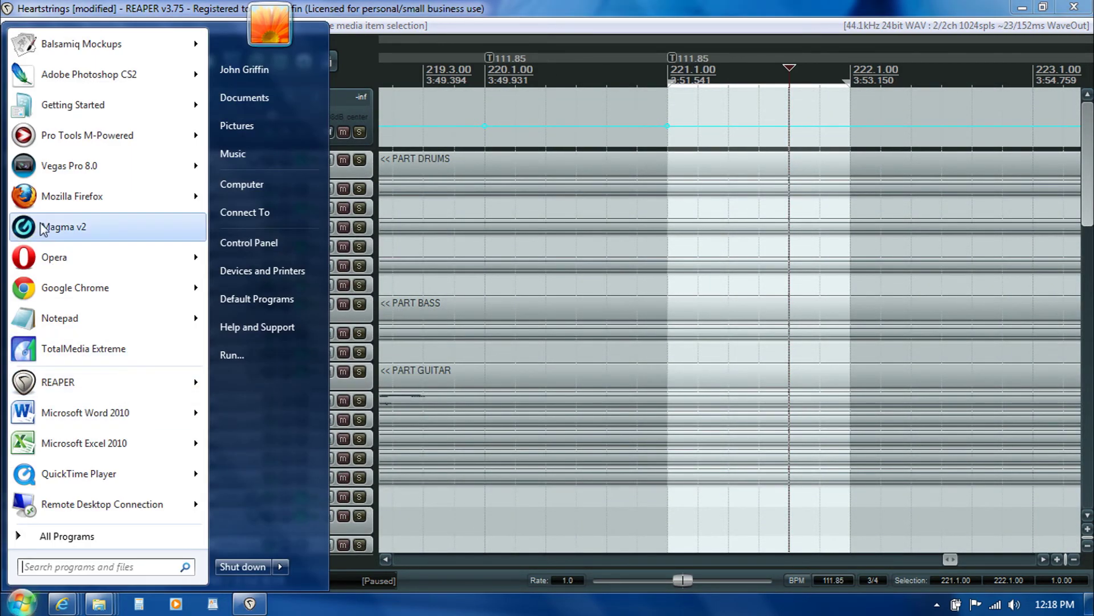
{"action": "left_click", "coordinate": [81, 312]}
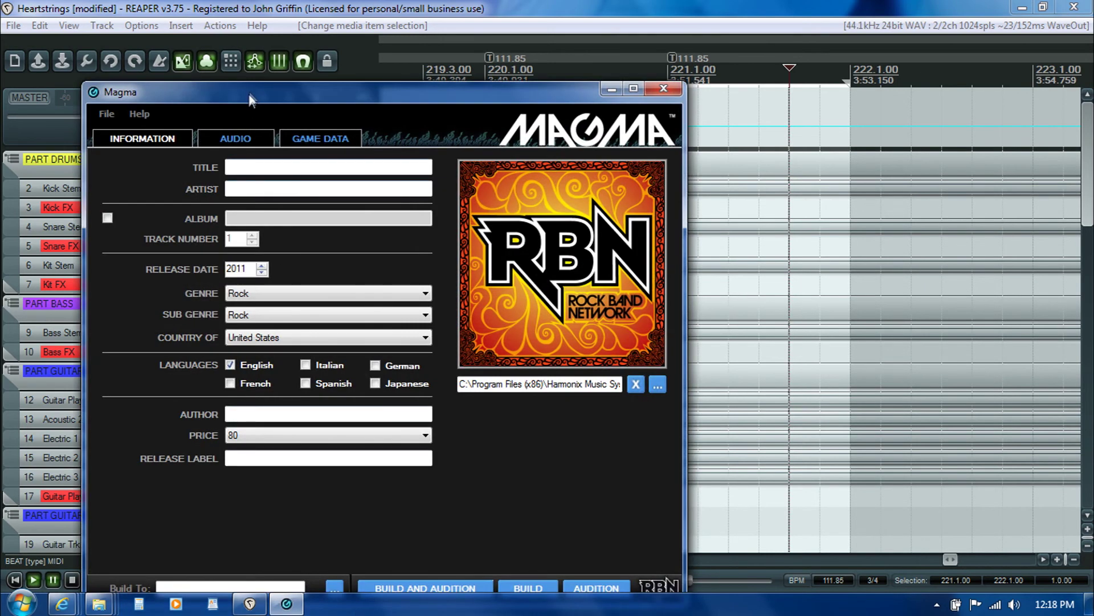
{"action": "left_click_drag", "start_coordinate": [248, 91], "coordinate": [277, 50]}
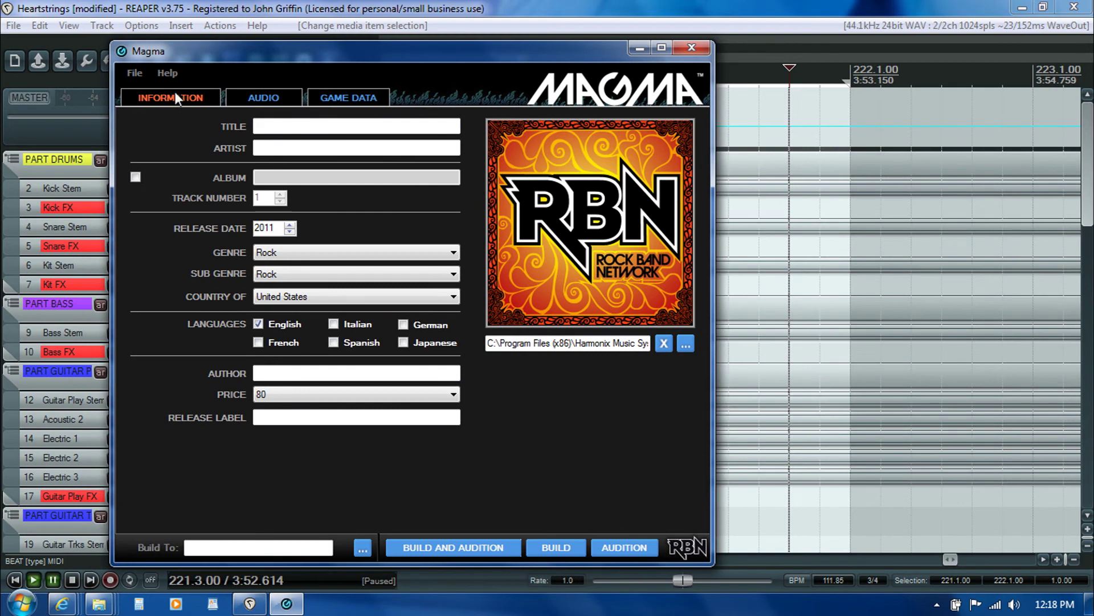
{"action": "left_click", "coordinate": [258, 100]}
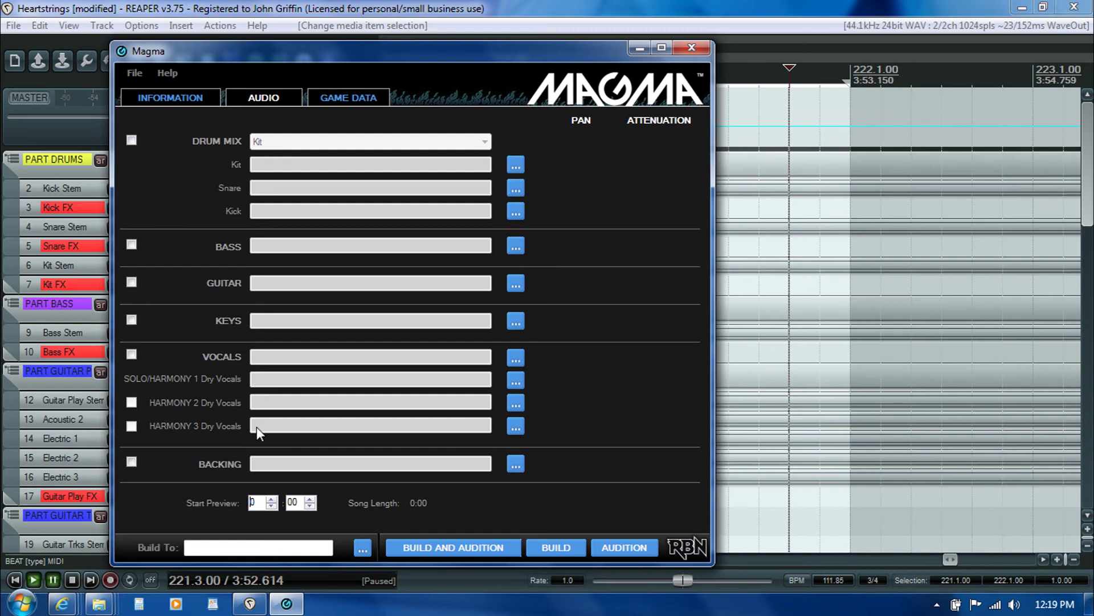
Step: Switch back to REAPER and solo only the Kick Stem track, leaving its Kick FX track unsoloed
{"action": "key", "text": "alt+Tab"}
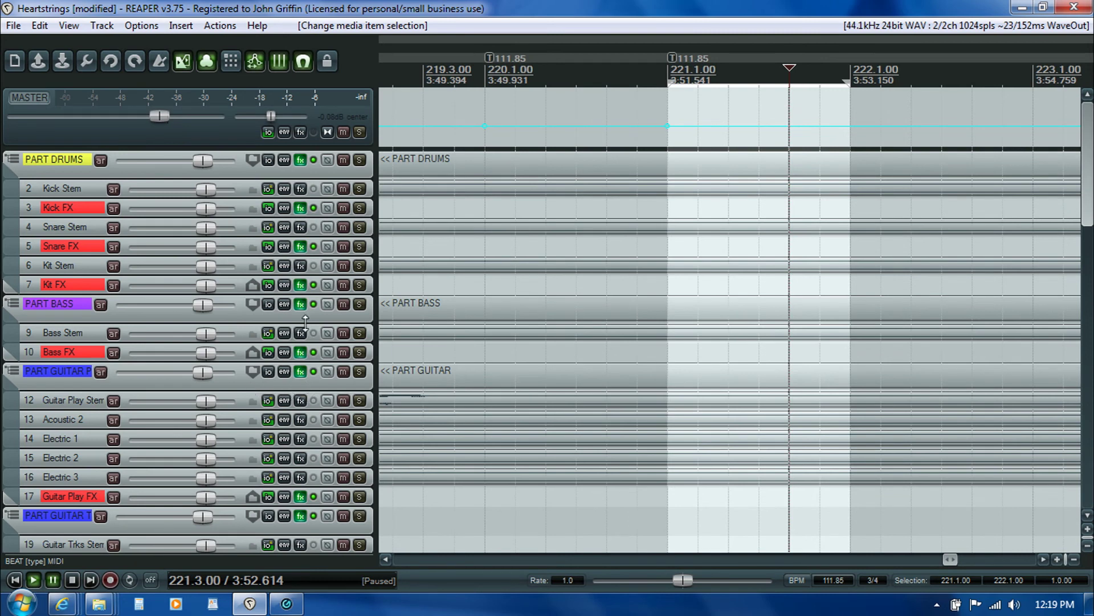
{"action": "left_click", "coordinate": [359, 265]}
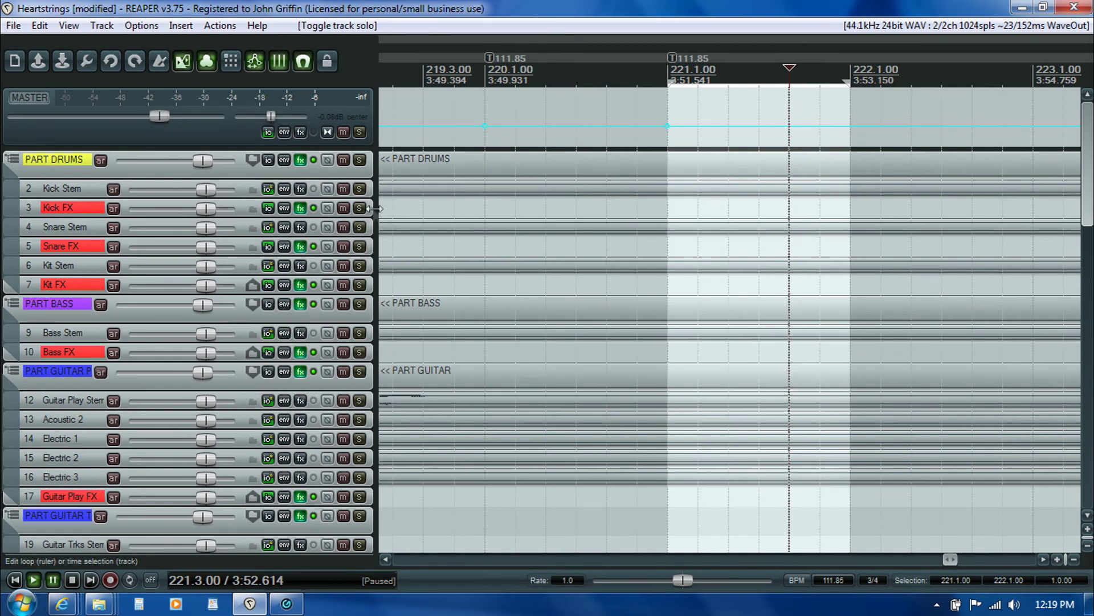
{"action": "left_click", "coordinate": [359, 188]}
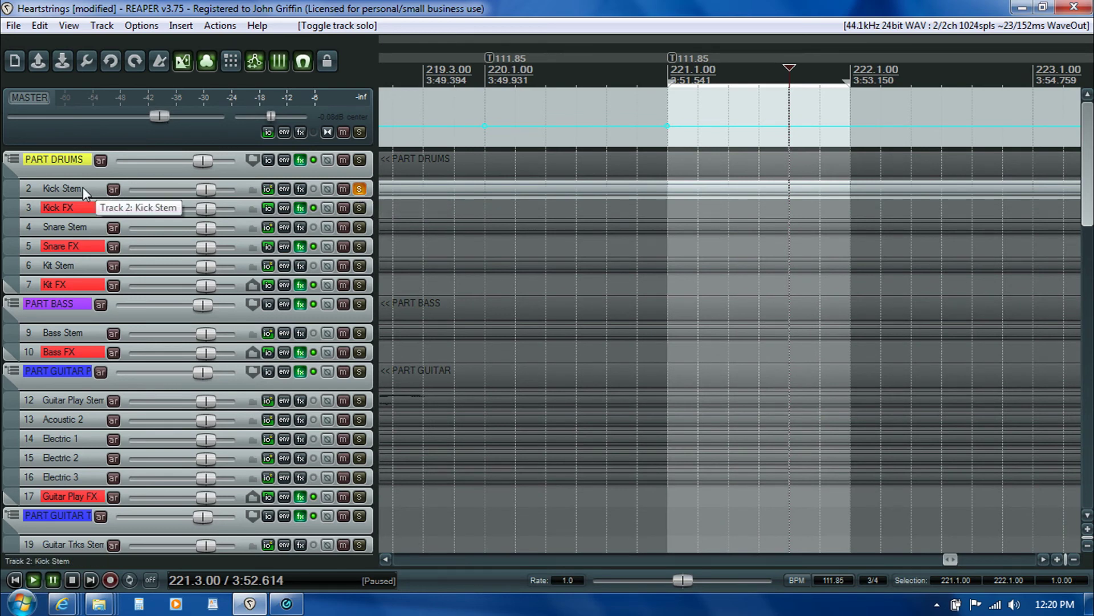
{"action": "left_click", "coordinate": [57, 211]}
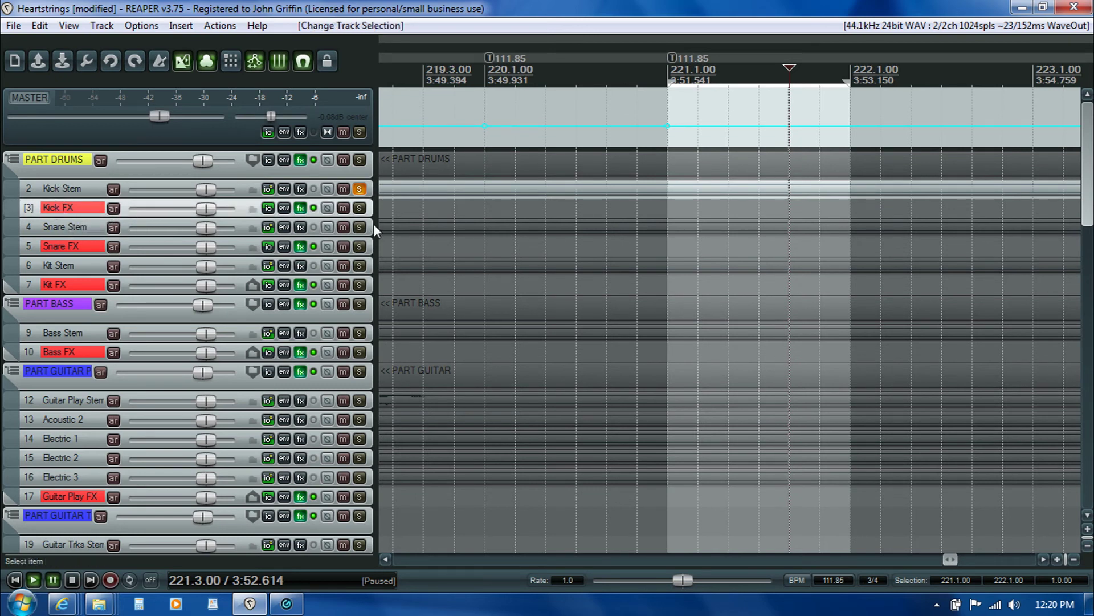
{"action": "left_click", "coordinate": [73, 189]}
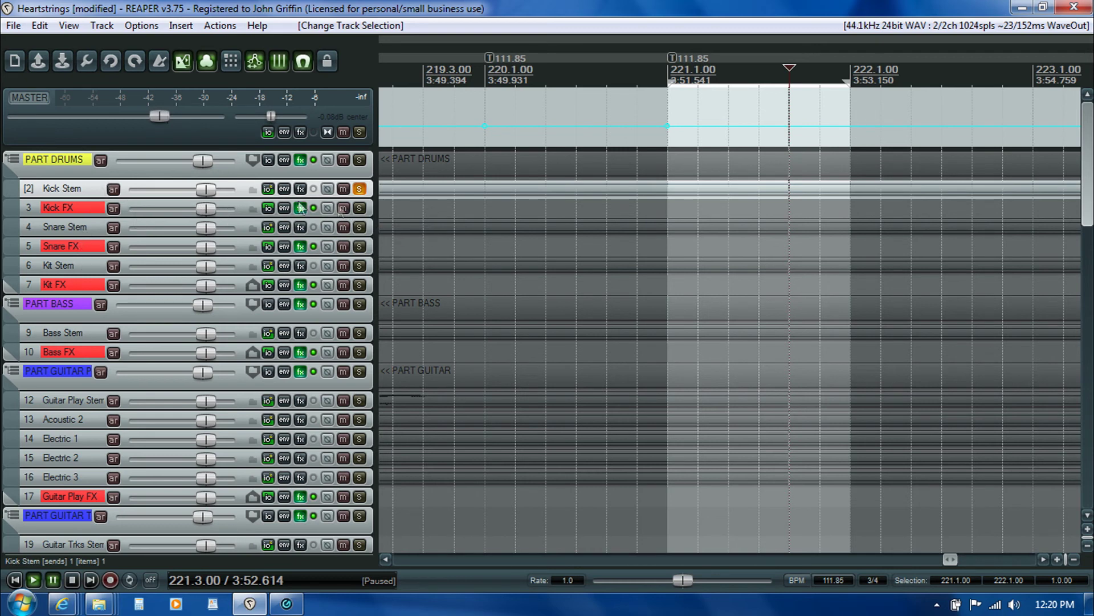
{"action": "left_click", "coordinate": [357, 207]}
{"action": "left_click", "coordinate": [358, 208]}
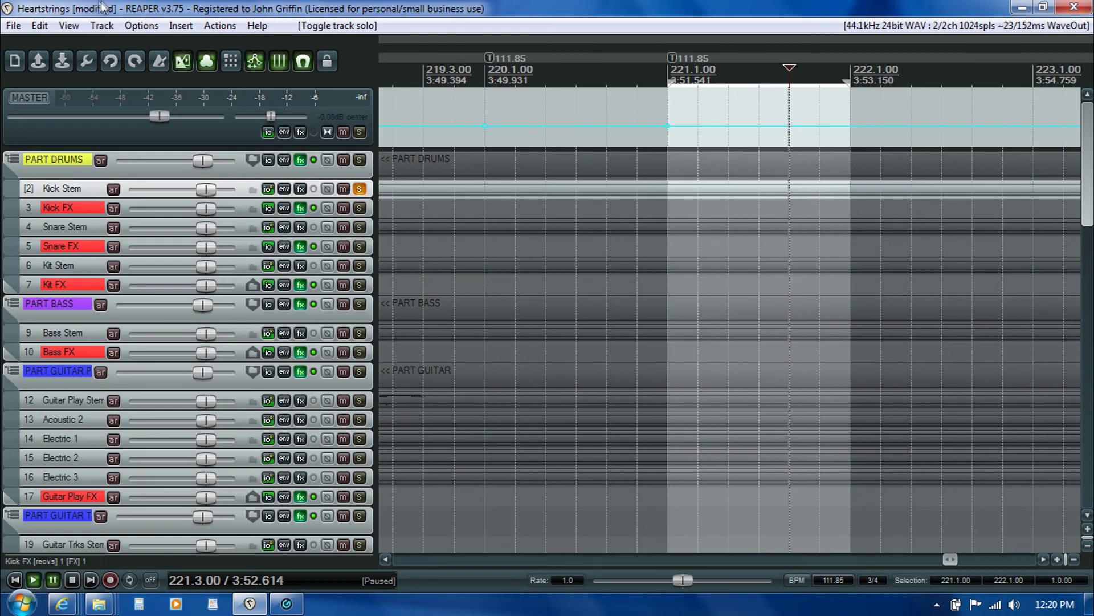
Step: Open the render settings and browse to the Mixed folder within Heartstrings' Audio Stems for the output file
{"action": "left_click", "coordinate": [13, 25]}
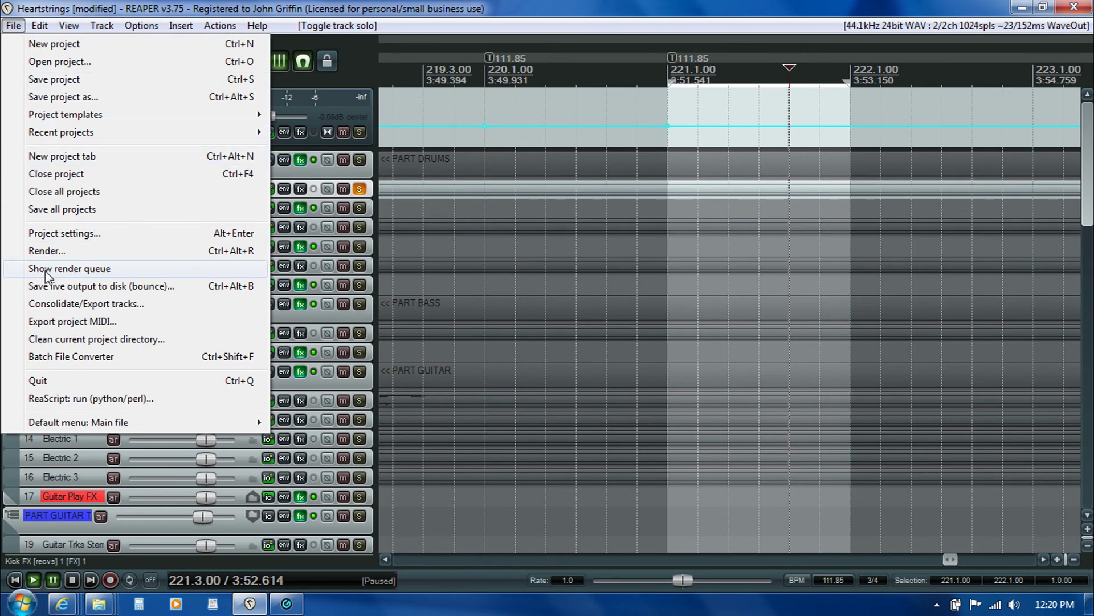
{"action": "left_click", "coordinate": [45, 251]}
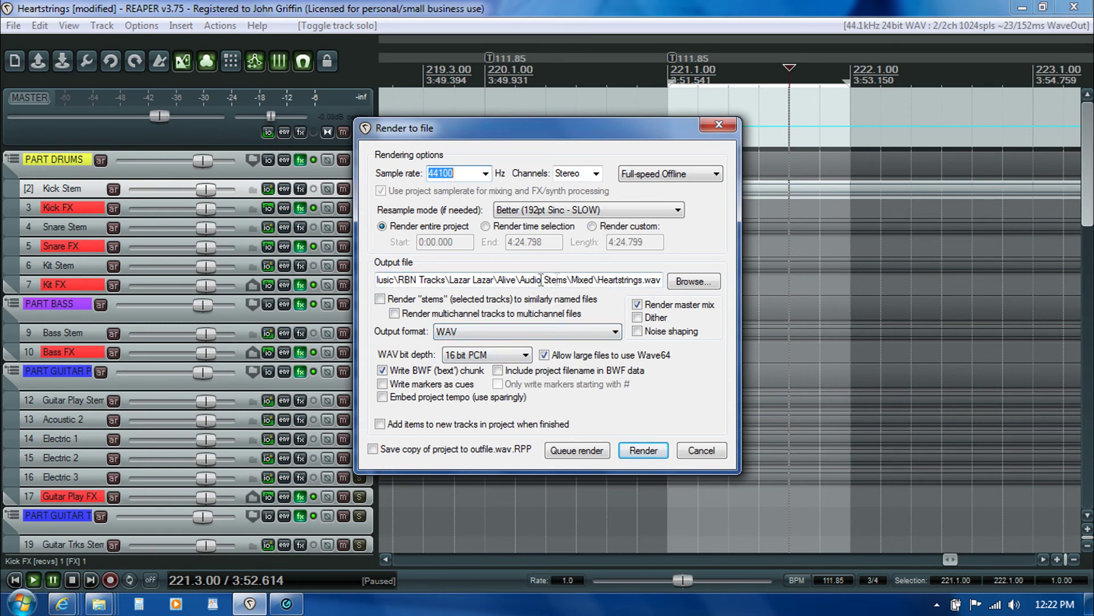
{"action": "left_click", "coordinate": [693, 281]}
{"action": "double_click", "coordinate": [544, 251]}
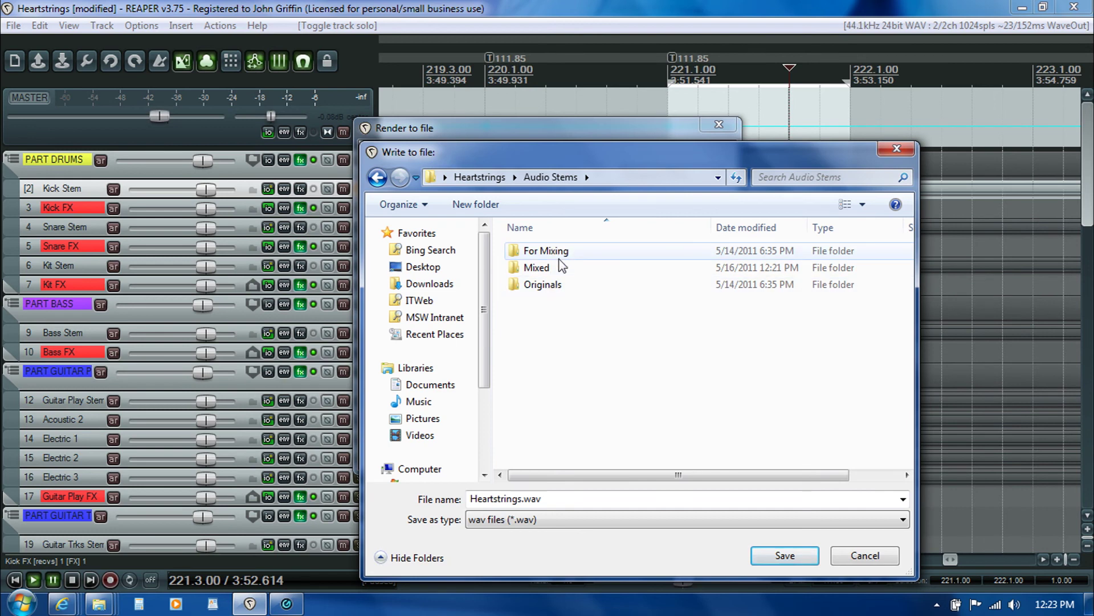
{"action": "double_click", "coordinate": [556, 253]}
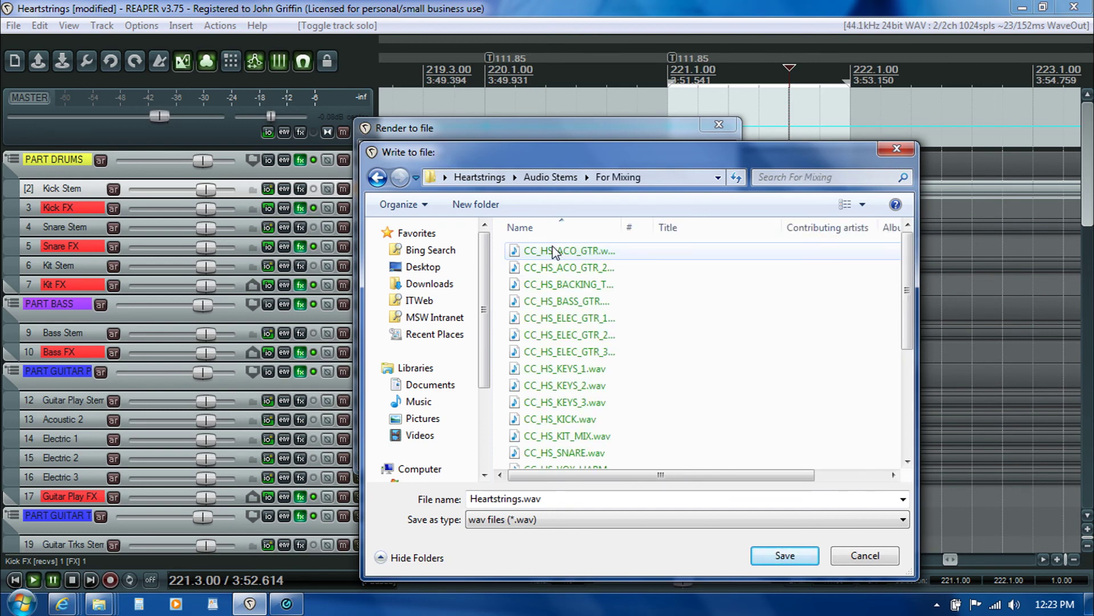
{"action": "left_click", "coordinate": [377, 177]}
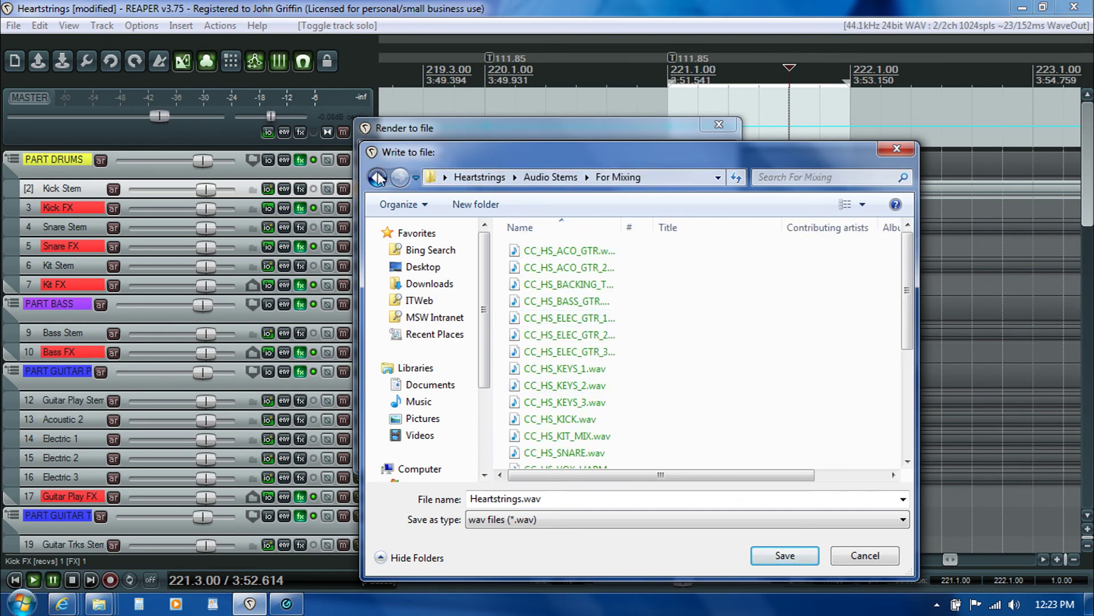
{"action": "double_click", "coordinate": [540, 267]}
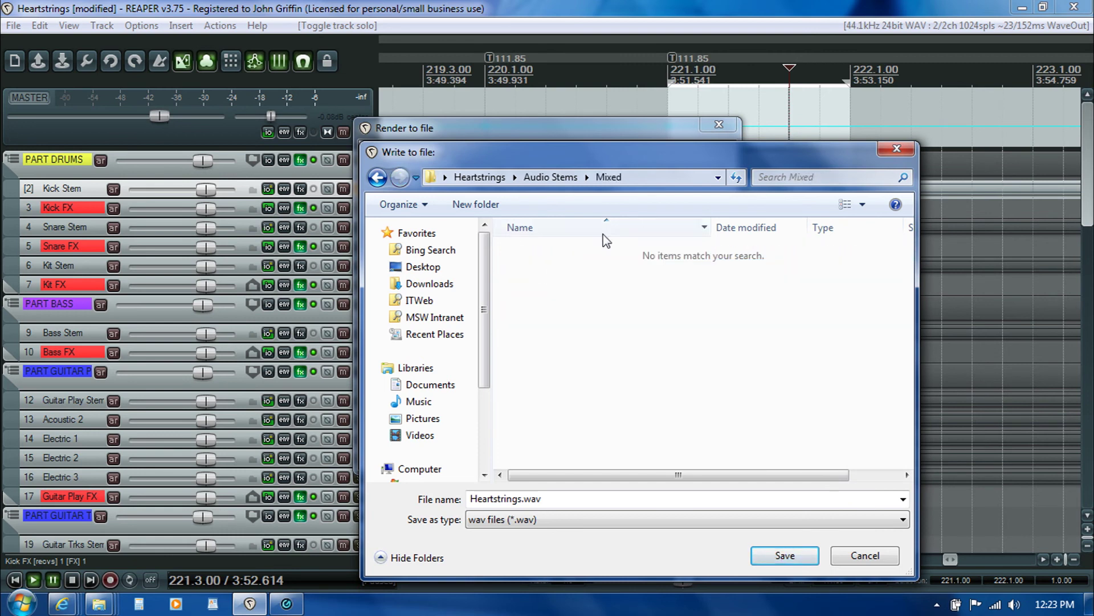
Step: Name the output file Heartstrings 01KICK.wav and add the kick render to the render queue
{"action": "double_click", "coordinate": [522, 498]}
{"action": "left_click", "coordinate": [521, 499]}
{"action": "type", "text": "01KICK"}
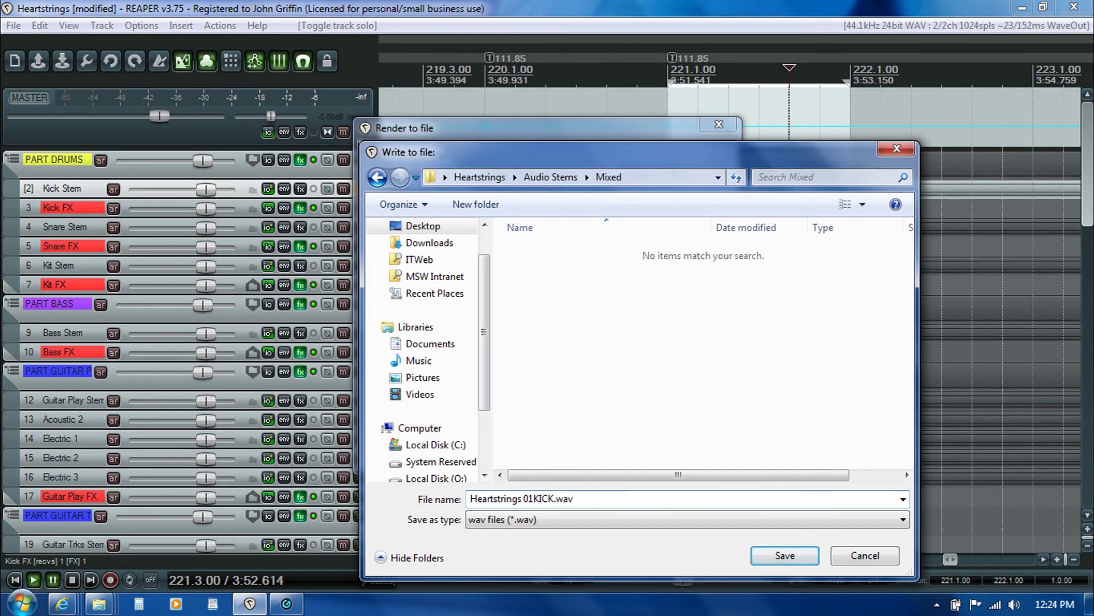
{"action": "left_click", "coordinate": [785, 558]}
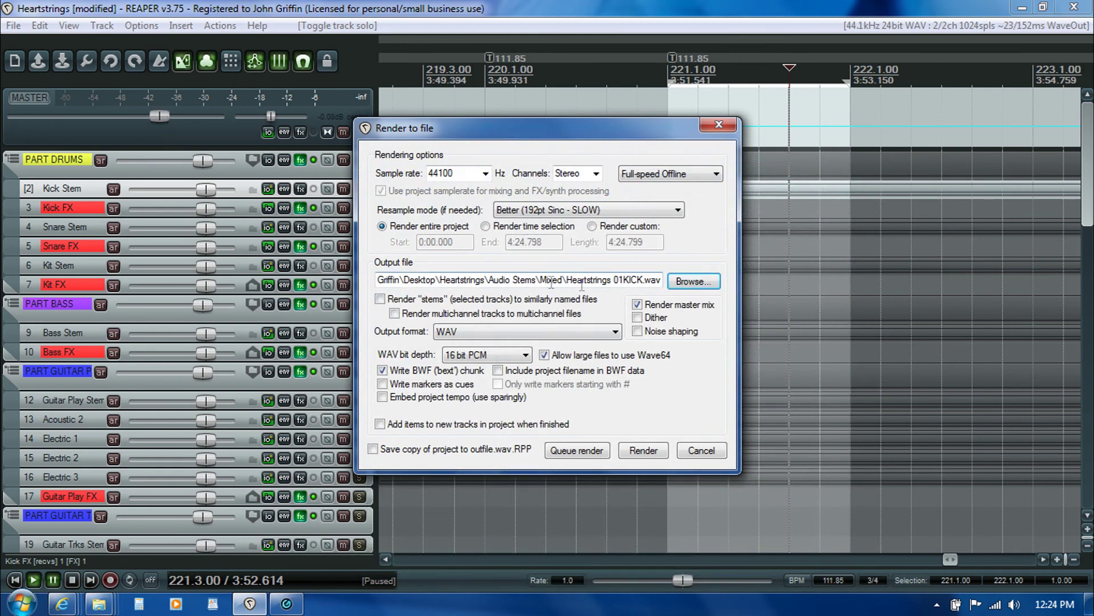
{"action": "left_click", "coordinate": [570, 450]}
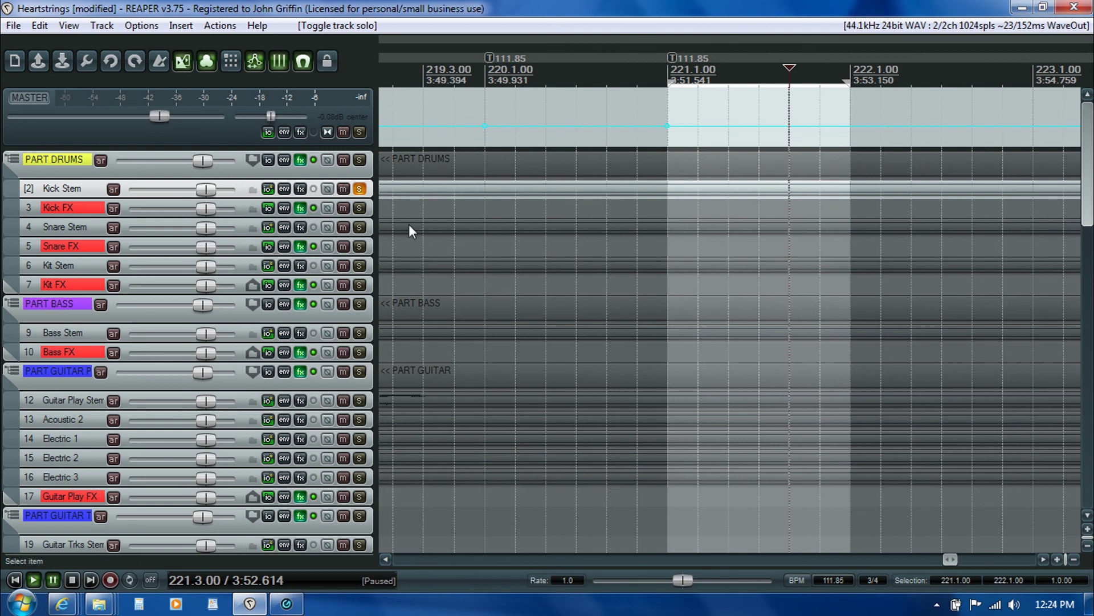
Step: Solo the Snare Stem track instead of the Kick Stem and open the render settings
{"action": "left_click", "coordinate": [360, 189]}
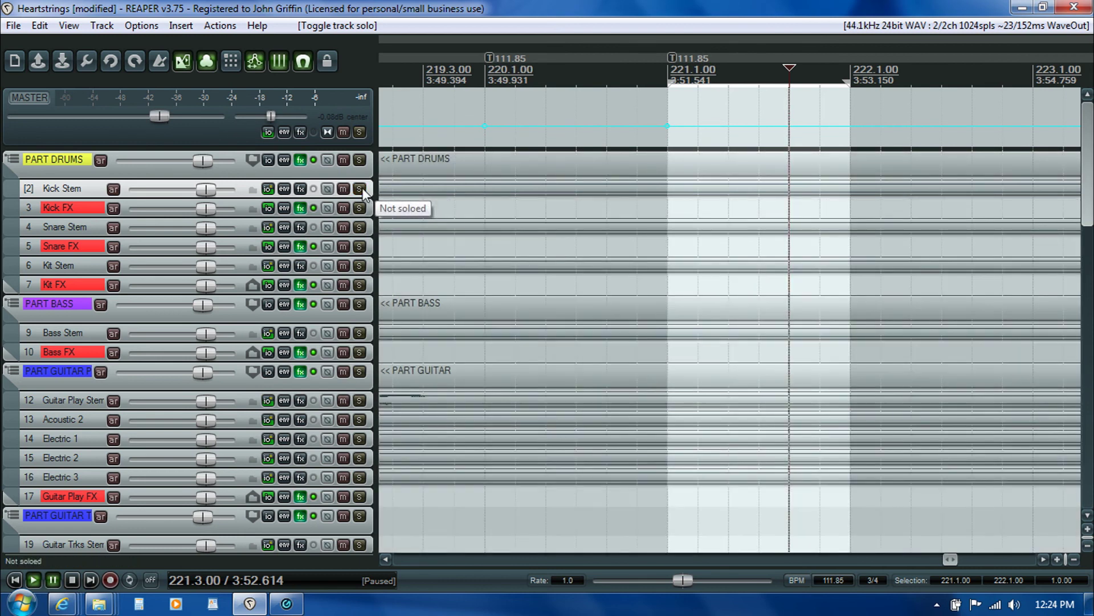
{"action": "left_click", "coordinate": [359, 227]}
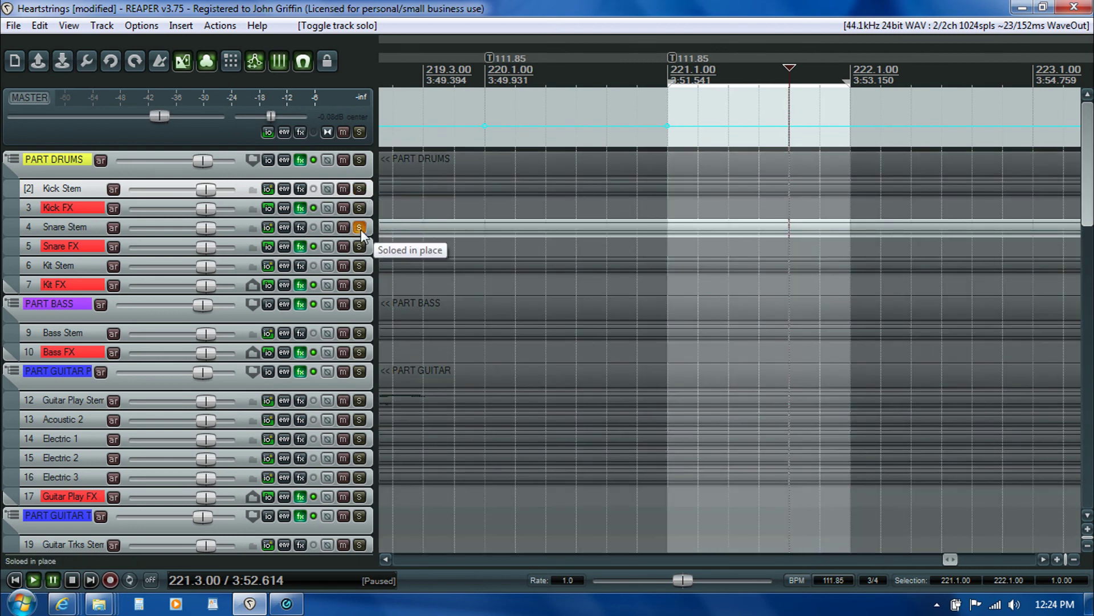
{"action": "left_click", "coordinate": [13, 26]}
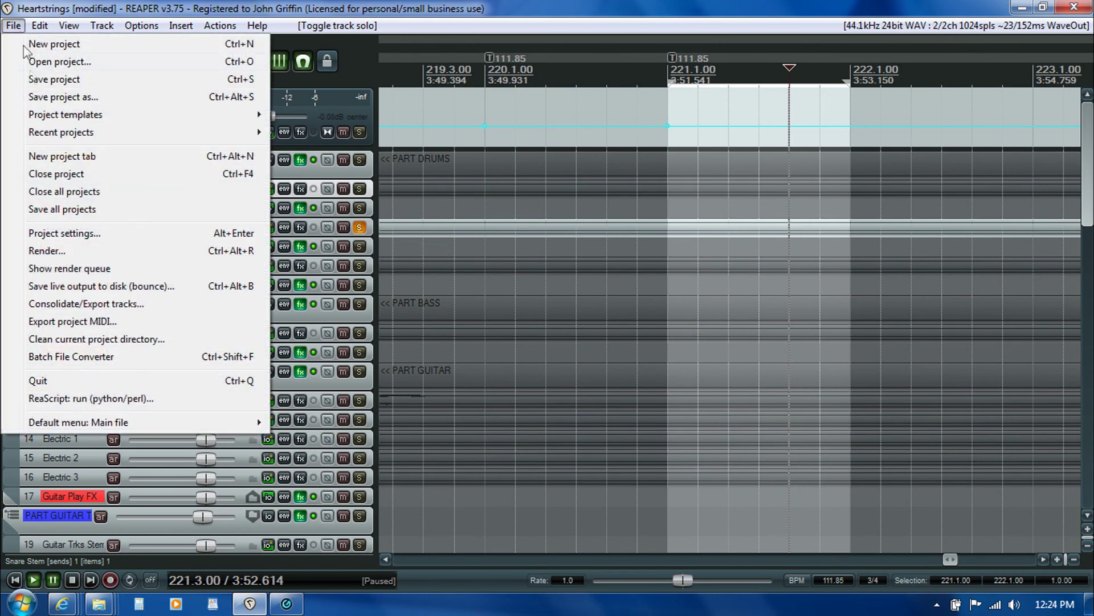
{"action": "left_click", "coordinate": [76, 251]}
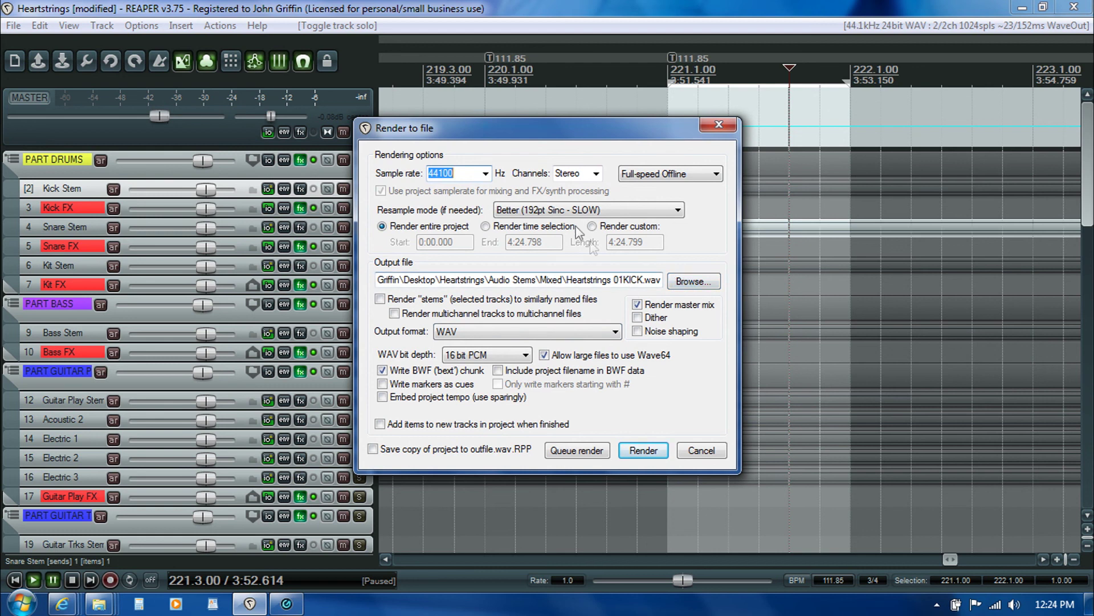
Step: Change the output file name to Heartstrings 02SNR and queue the snare render
{"action": "left_click", "coordinate": [623, 280]}
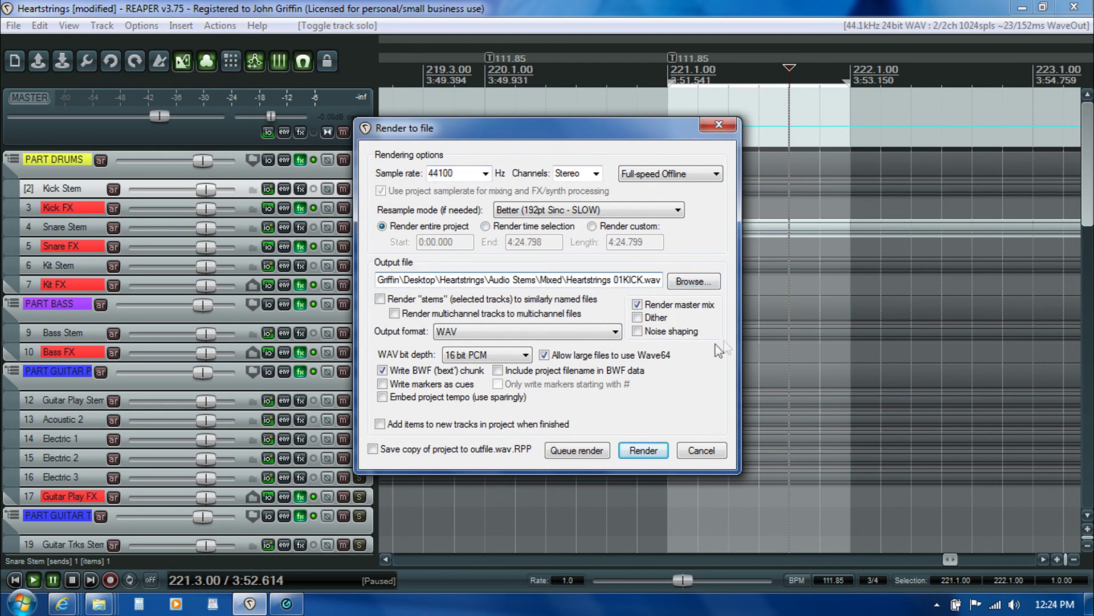
{"action": "key", "text": "BackSpace"}
{"action": "type", "text": "2"}
{"action": "key", "text": "BackSpace"}
{"action": "key", "text": "BackSpace"}
{"action": "key", "text": "BackSpace"}
{"action": "key", "text": "BackSpace"}
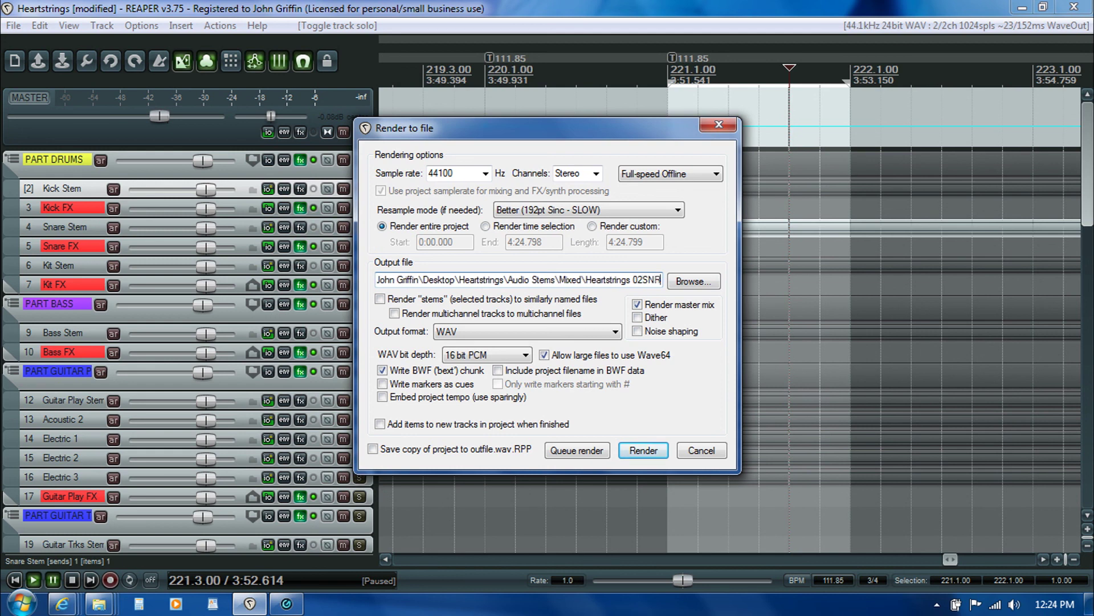
{"action": "left_click", "coordinate": [570, 450]}
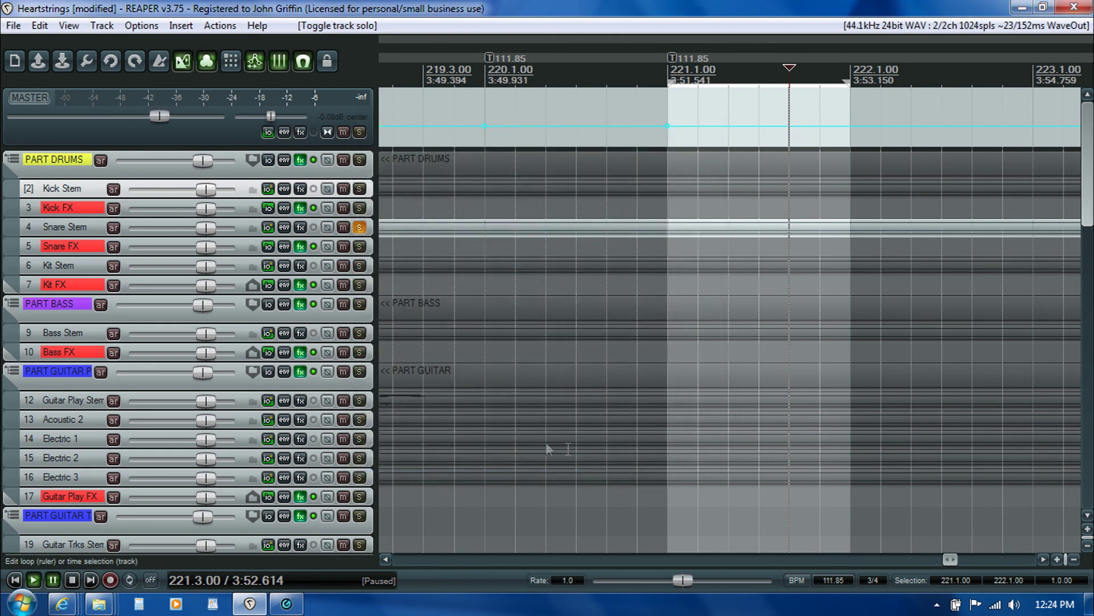
Step: Solo the Kit Stem track instead of the Snare Stem and open the render settings
{"action": "left_click", "coordinate": [359, 227]}
{"action": "left_click", "coordinate": [360, 266]}
{"action": "left_click", "coordinate": [14, 25]}
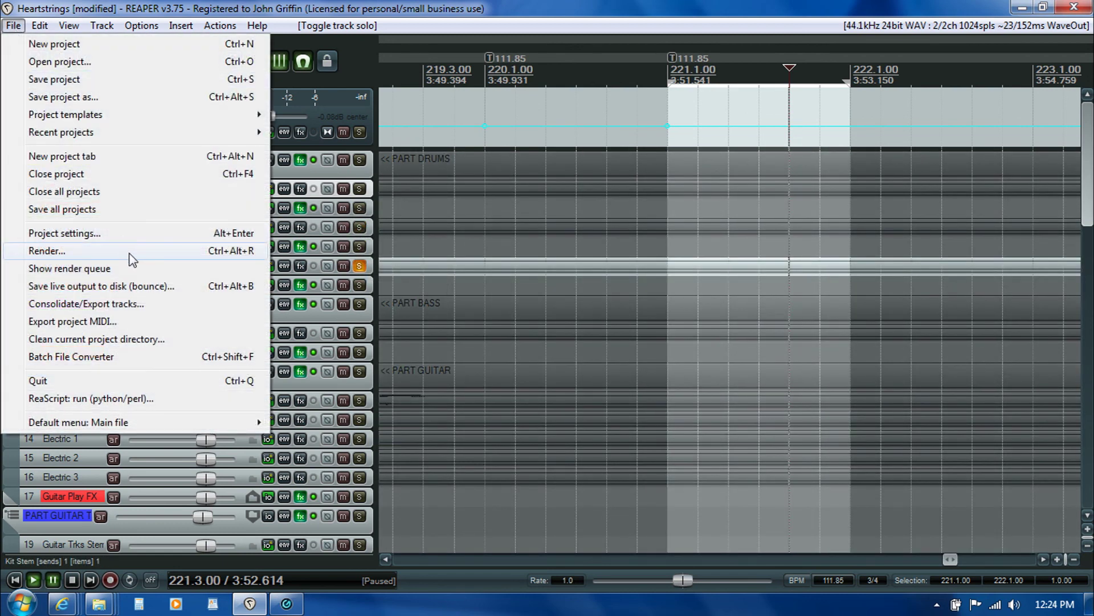
{"action": "left_click", "coordinate": [47, 251]}
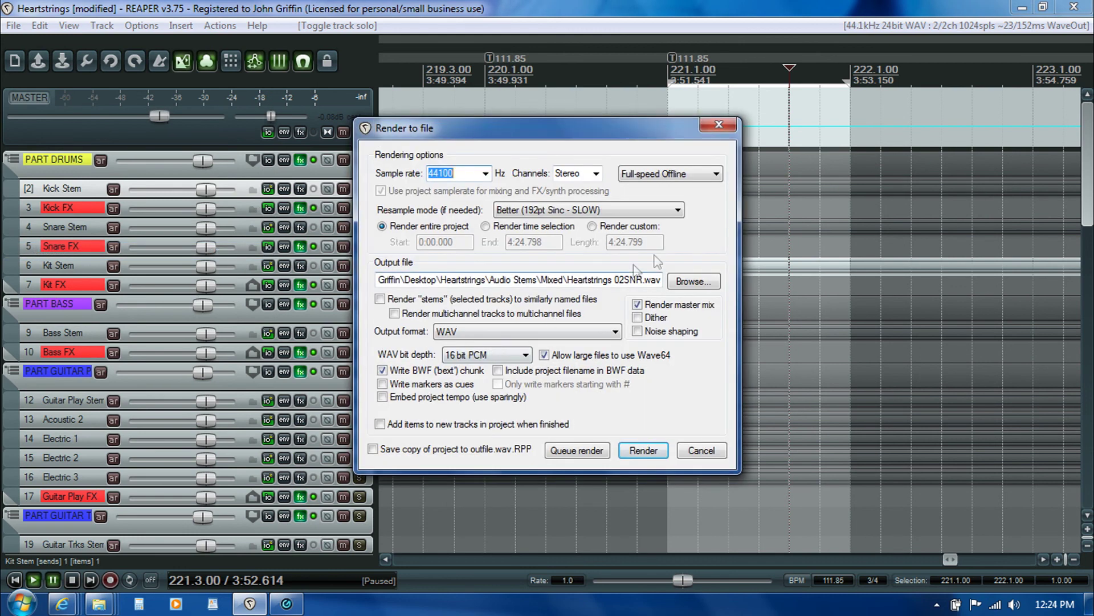
Step: Change the output file name to Heartstrings 03KIT.wav and queue the kit render
{"action": "left_click", "coordinate": [623, 279]}
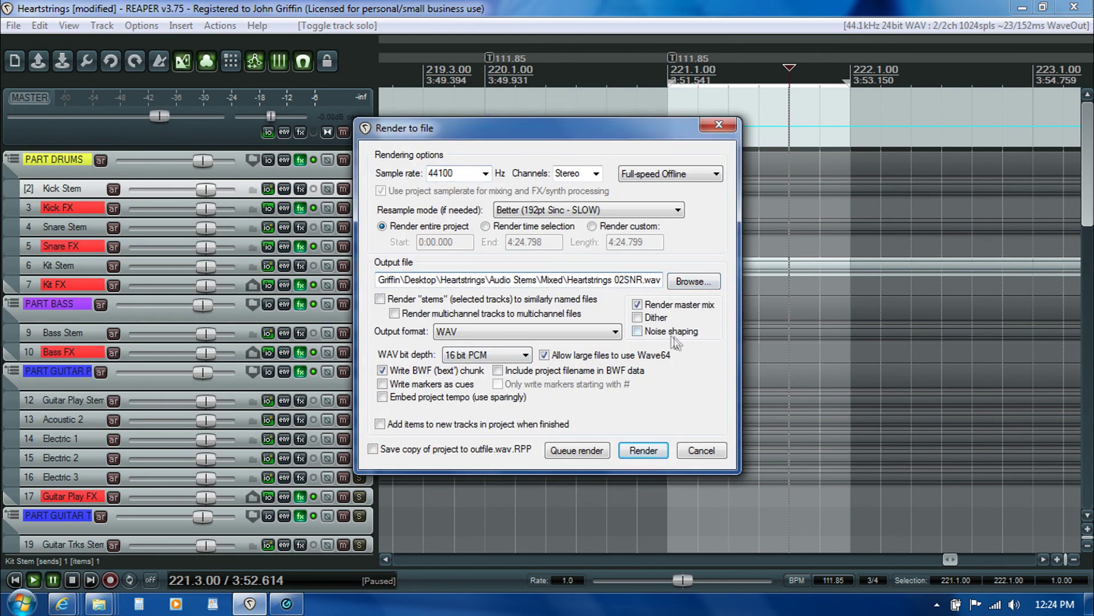
{"action": "key", "text": "Delete"}
{"action": "key", "text": "Delete"}
{"action": "key", "text": "Delete"}
{"action": "key", "text": "BackSpace"}
{"action": "type", "text": "3KIT"}
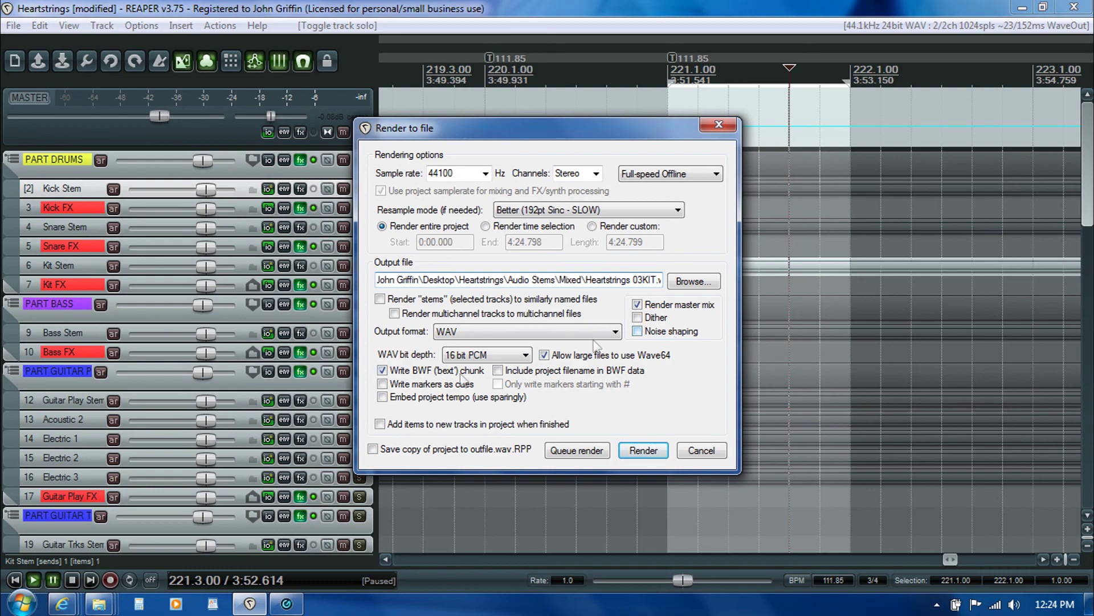
{"action": "left_click", "coordinate": [568, 453]}
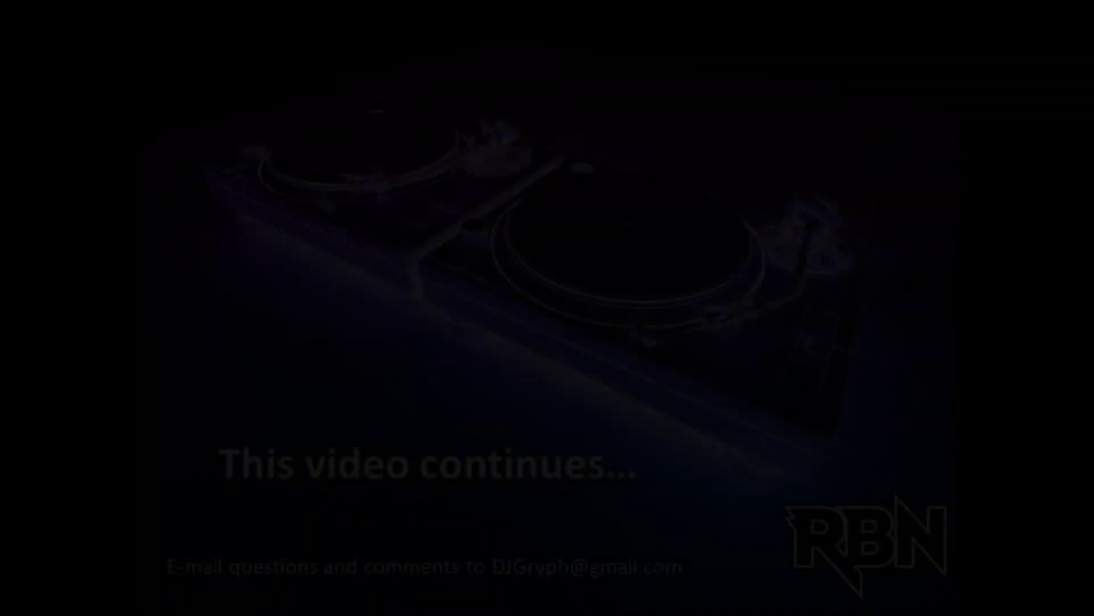